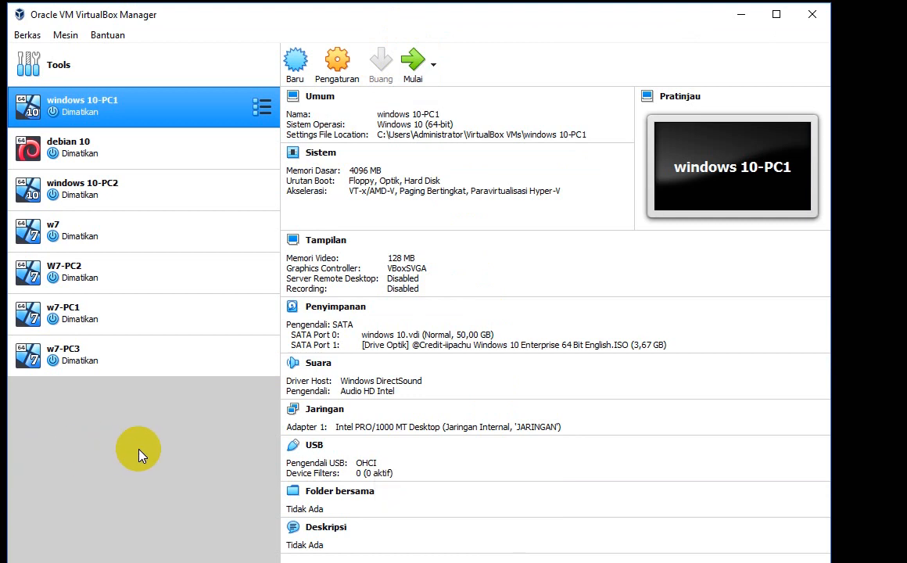
Step: Switch between windows 10-PC1 and windows 10-PC2 to compare their details
{"action": "left_click", "coordinate": [121, 189]}
{"action": "left_click", "coordinate": [125, 97]}
{"action": "left_click", "coordinate": [146, 199]}
{"action": "left_click", "coordinate": [148, 116]}
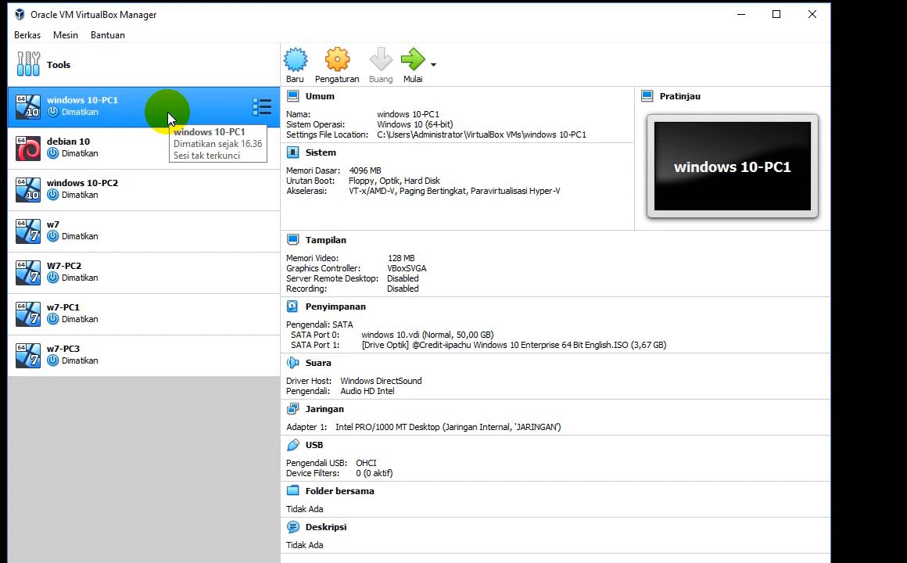
{"action": "left_click", "coordinate": [165, 186], "text": "ctrl"}
{"action": "left_click", "coordinate": [172, 106]}
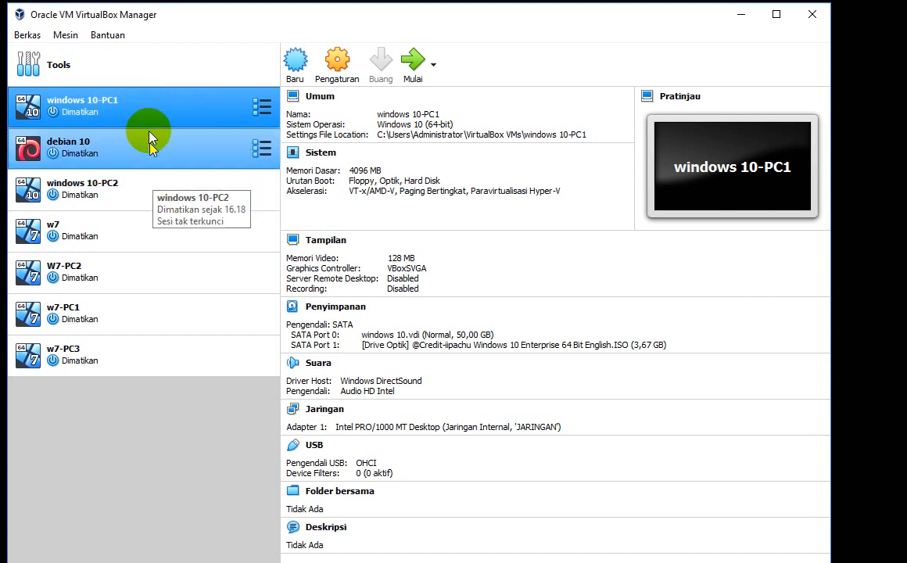
Step: Drag windows 10-PC2 directly under windows 10-PC1 and show PC2's details
{"action": "left_click_drag", "start_coordinate": [130, 186], "coordinate": [47, 127]}
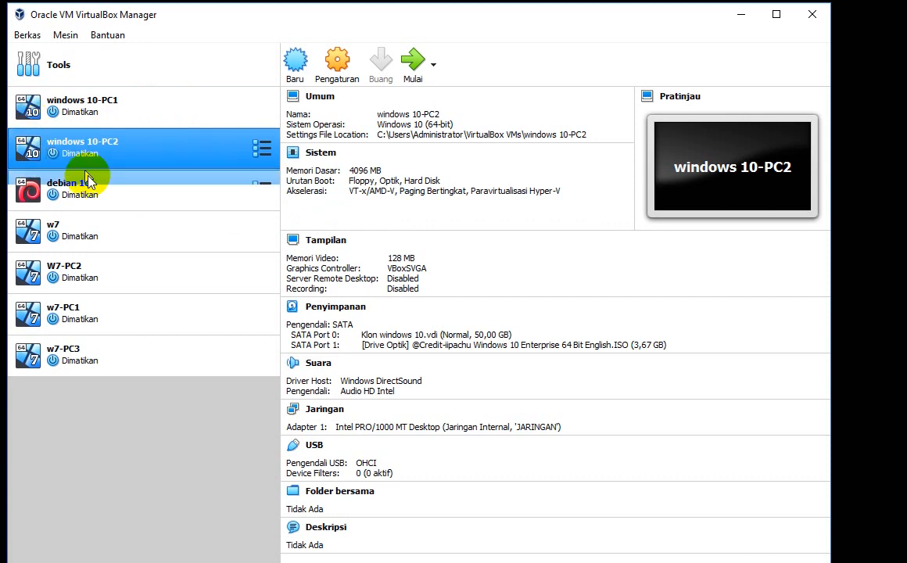
{"action": "left_click", "coordinate": [160, 113]}
{"action": "left_click", "coordinate": [161, 142]}
{"action": "left_click", "coordinate": [161, 109]}
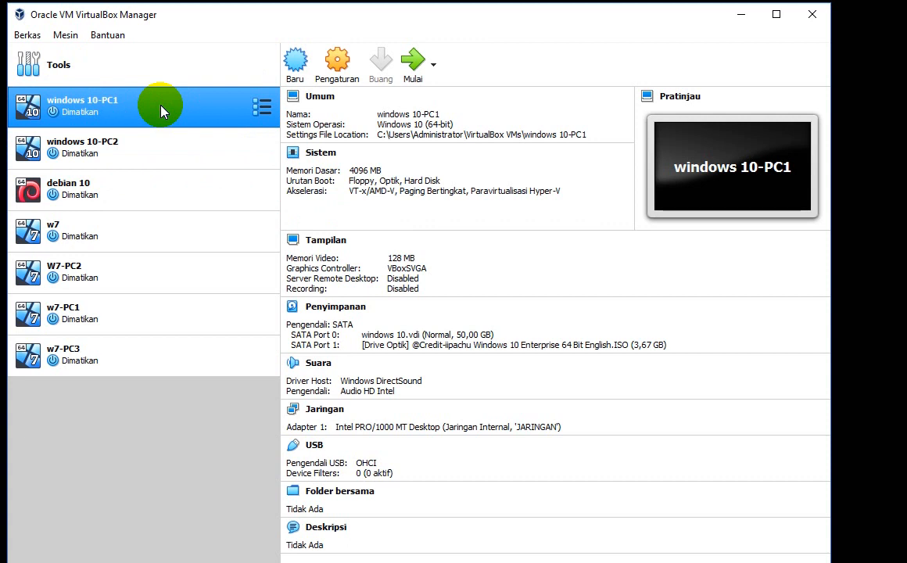
{"action": "left_click", "coordinate": [158, 147]}
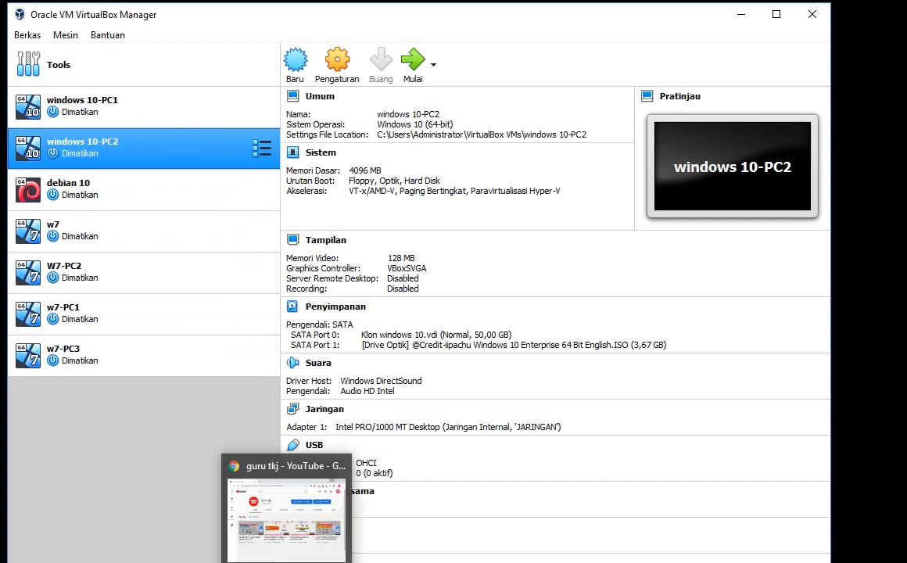
{"action": "left_click", "coordinate": [287, 562]}
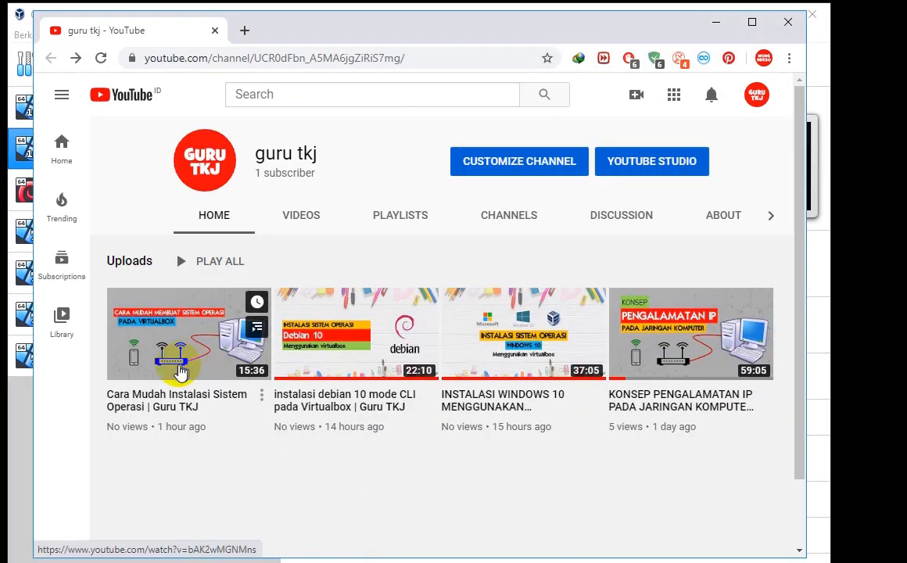
{"action": "left_click", "coordinate": [158, 354]}
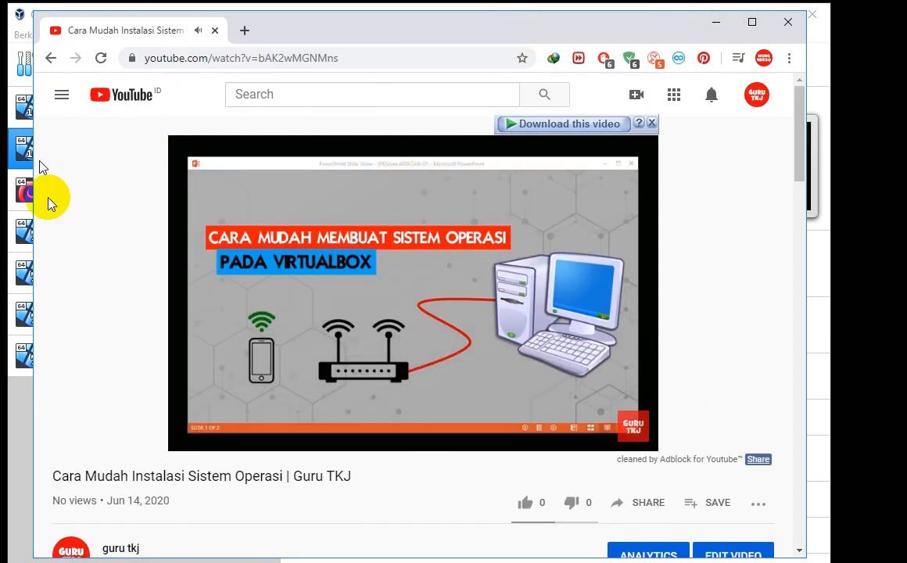
{"action": "left_click", "coordinate": [716, 25]}
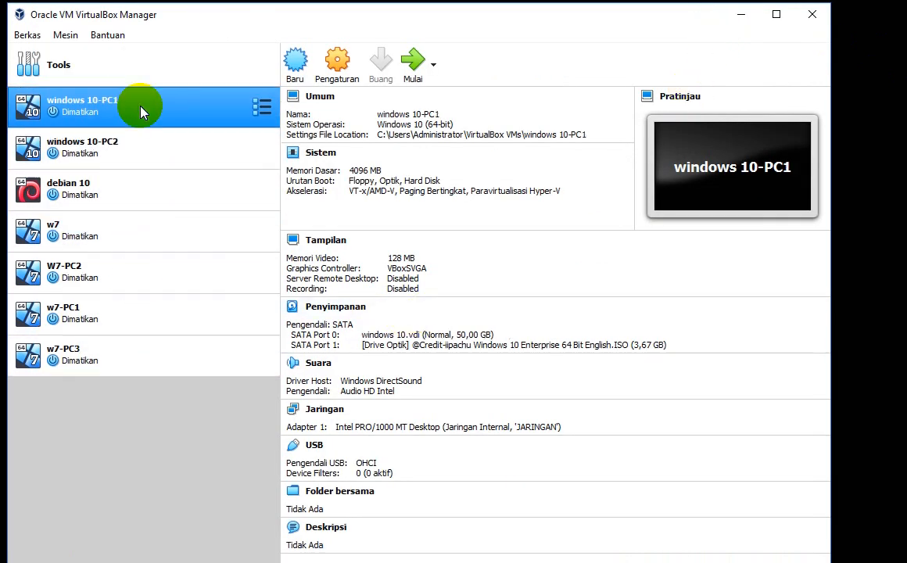
Step: Open windows 10-PC1's network settings and move the settings window up and right
{"action": "left_click", "coordinate": [143, 111]}
{"action": "left_click", "coordinate": [159, 144]}
{"action": "left_click", "coordinate": [159, 122]}
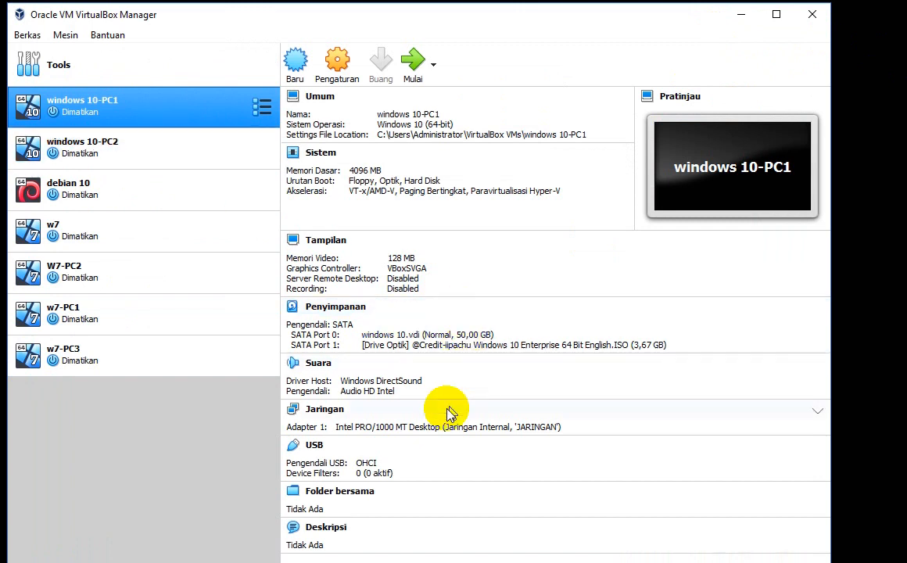
{"action": "left_click", "coordinate": [325, 409]}
{"action": "left_click_drag", "start_coordinate": [341, 117], "coordinate": [425, 89]}
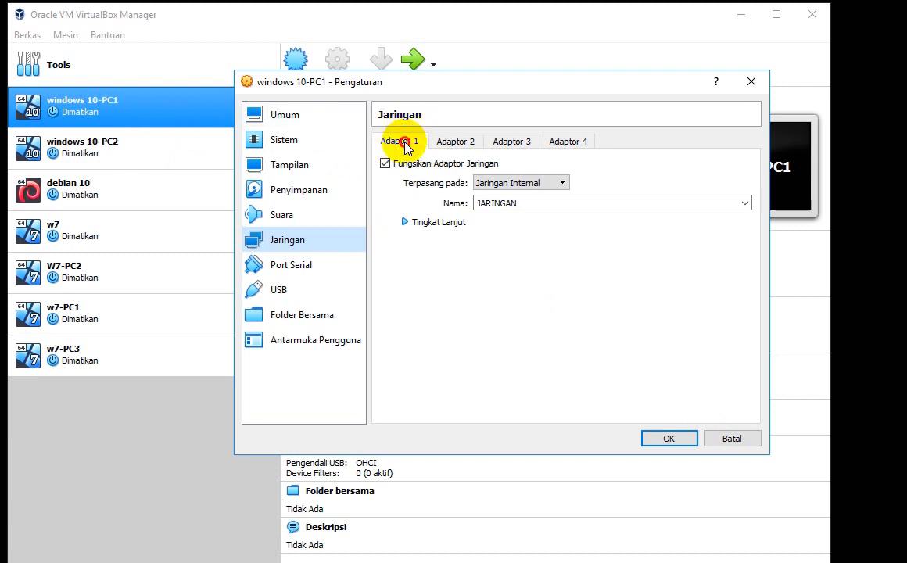
Step: Keep the adapter attached to Jaringan Internal and select the network name JARINGAN
{"action": "left_click", "coordinate": [502, 183]}
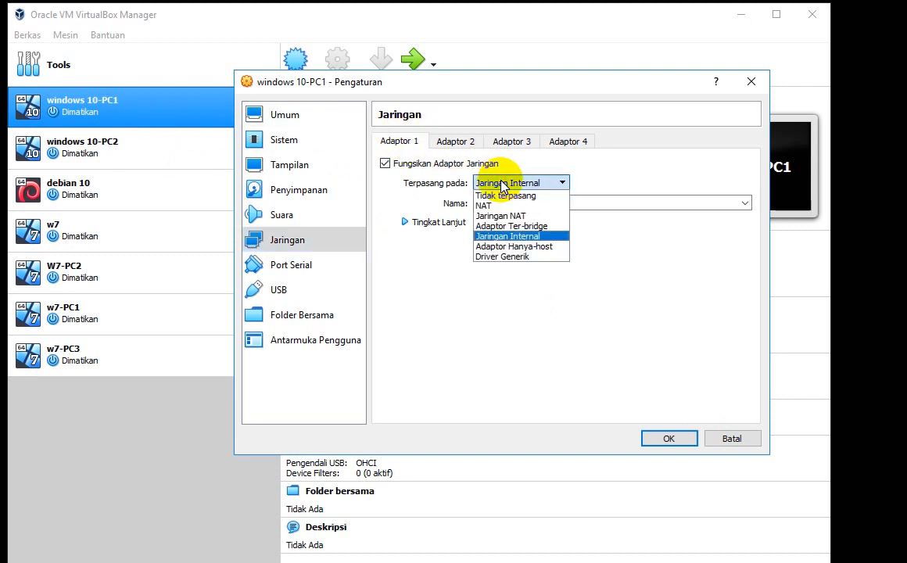
{"action": "left_click", "coordinate": [524, 237]}
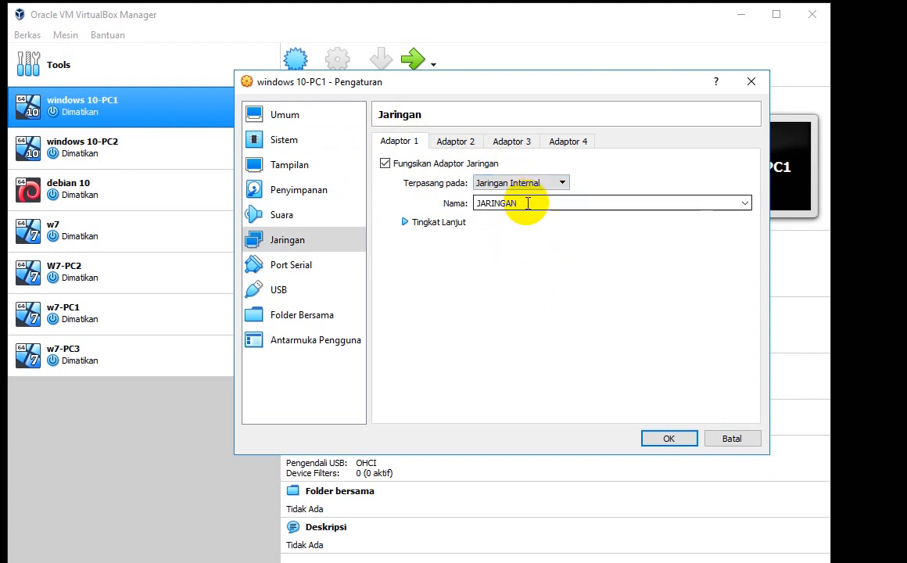
{"action": "left_click", "coordinate": [542, 203]}
{"action": "double_click", "coordinate": [532, 204]}
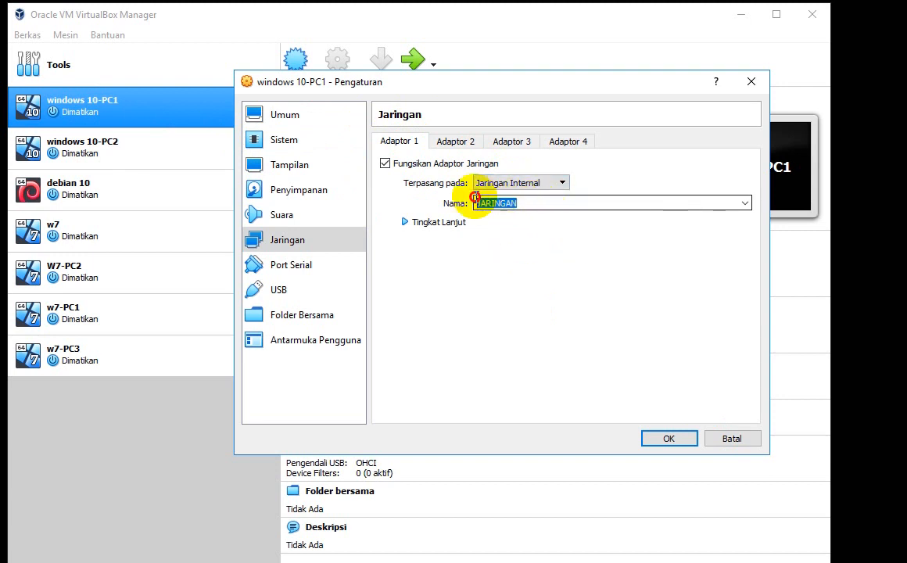
{"action": "left_click", "coordinate": [522, 202]}
{"action": "left_click", "coordinate": [560, 204]}
{"action": "left_click_drag", "start_coordinate": [560, 204], "coordinate": [470, 202]}
{"action": "left_click_drag", "start_coordinate": [543, 203], "coordinate": [467, 203]}
{"action": "left_click", "coordinate": [524, 204]}
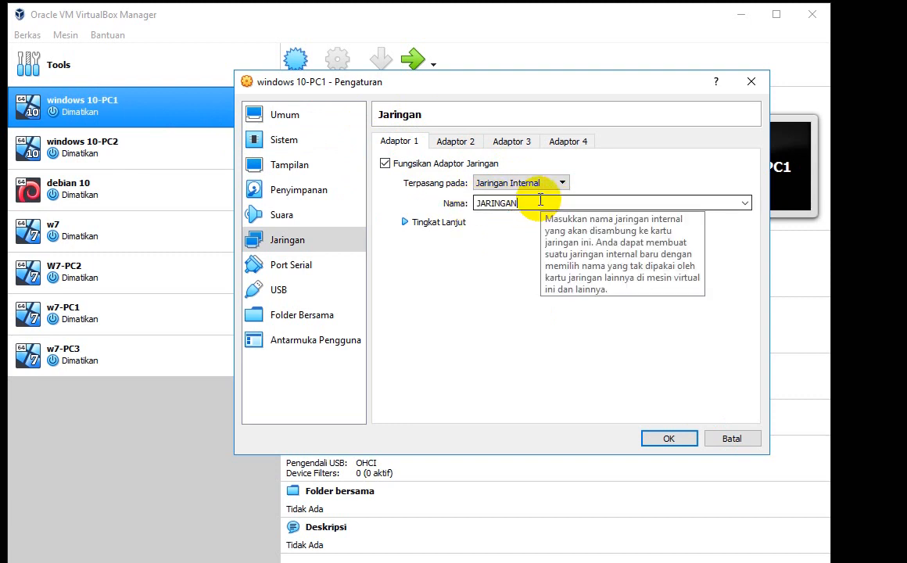
{"action": "left_click_drag", "start_coordinate": [539, 202], "coordinate": [472, 202]}
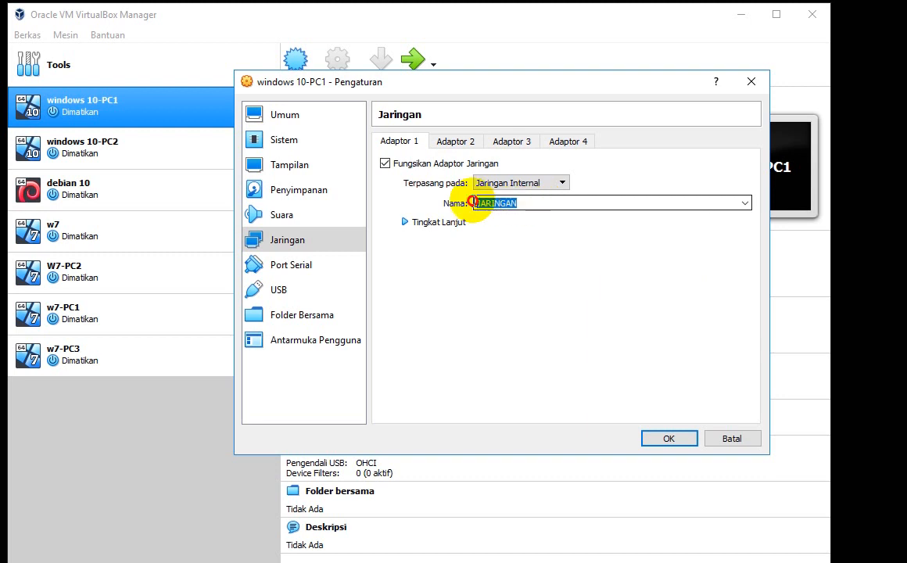
{"action": "left_click", "coordinate": [530, 203]}
{"action": "double_click", "coordinate": [531, 201]}
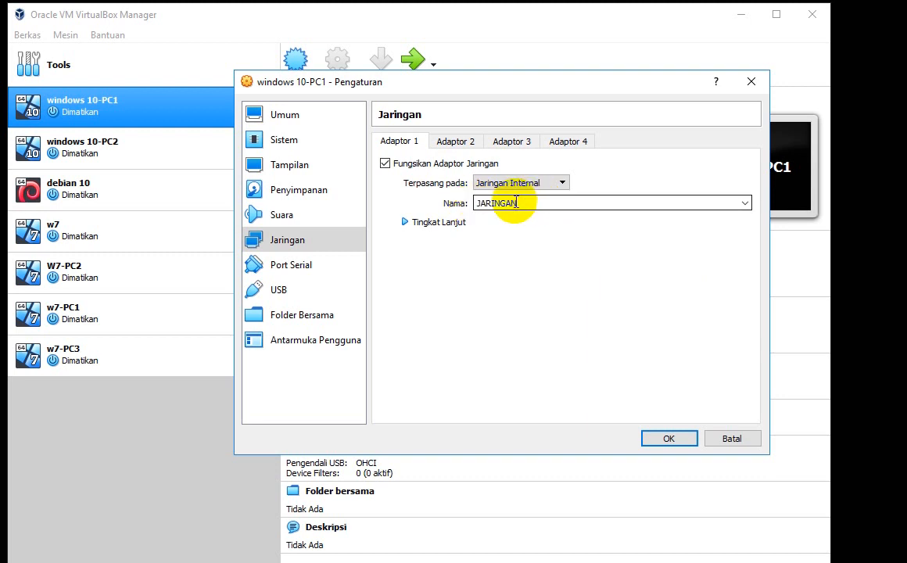
Step: Rename the internal network to TEST and save PC1's network settings
{"action": "type", "text": "TEST"}
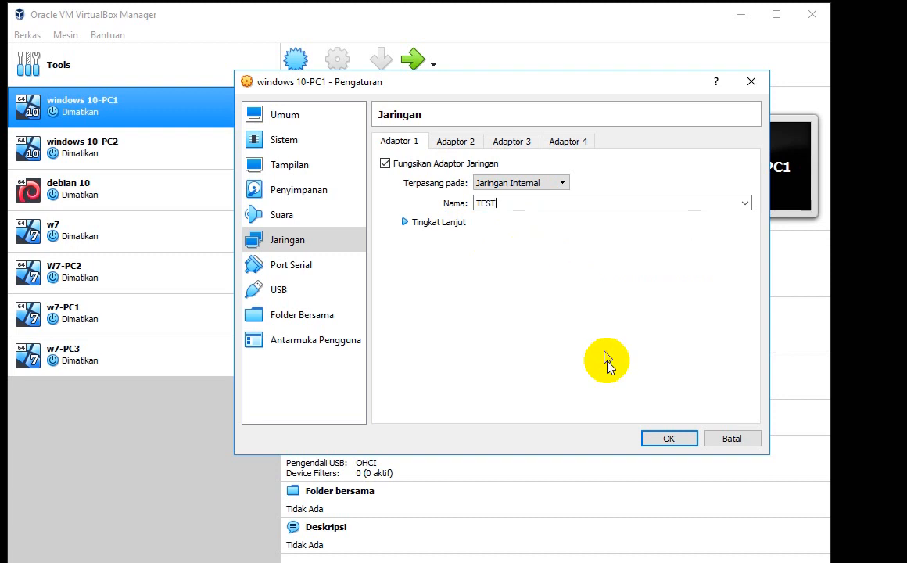
{"action": "left_click", "coordinate": [651, 438]}
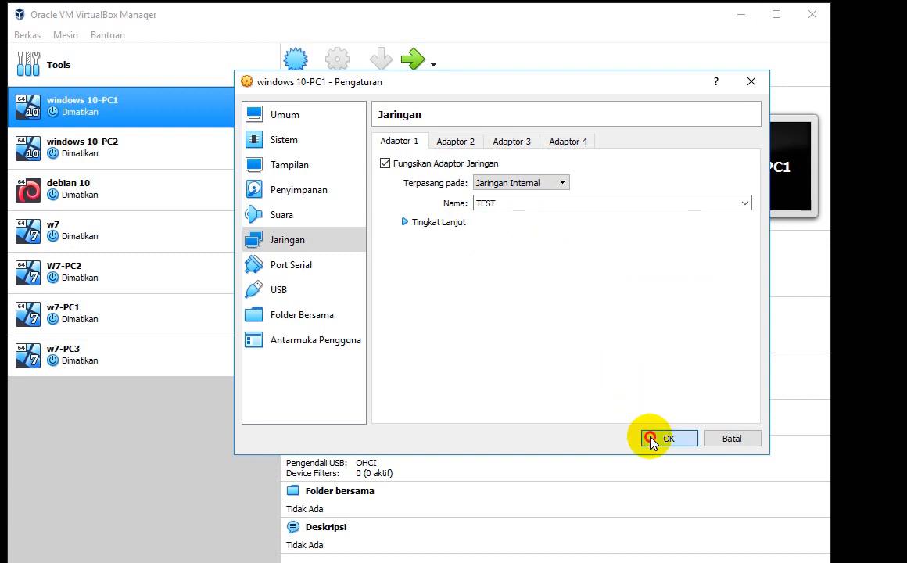
{"action": "left_click", "coordinate": [413, 222]}
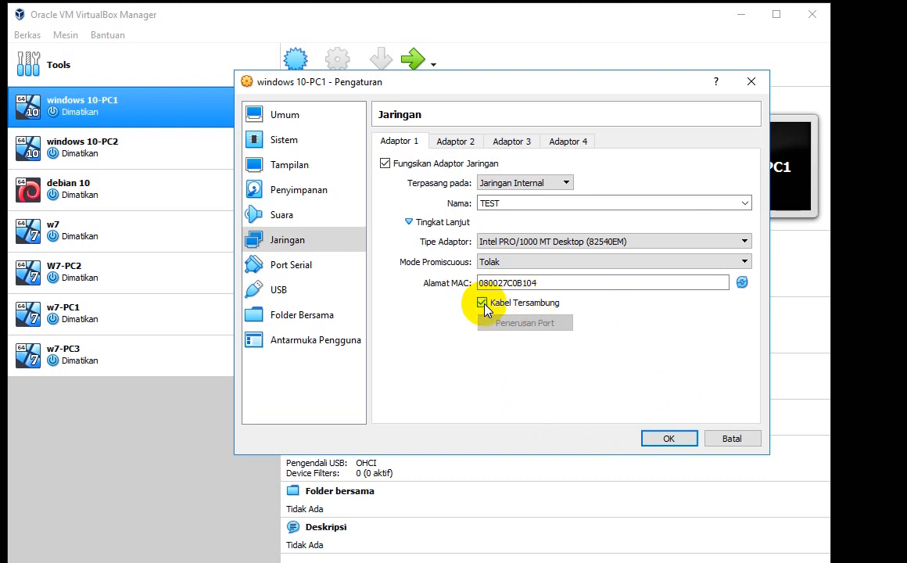
{"action": "left_click", "coordinate": [668, 438]}
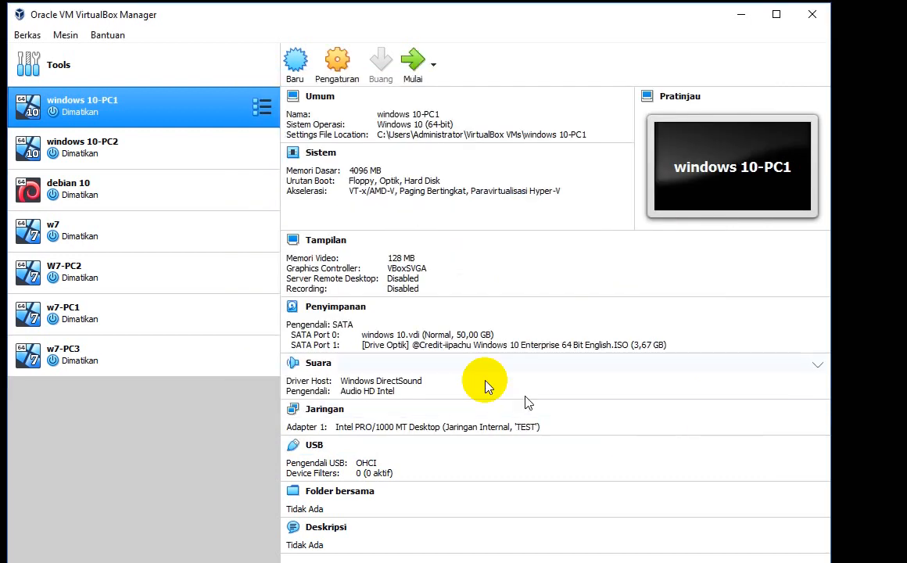
Step: In windows 10-PC2's network settings, keep Jaringan Internal and choose TEST as the network name
{"action": "left_click", "coordinate": [101, 160]}
{"action": "left_click", "coordinate": [374, 410]}
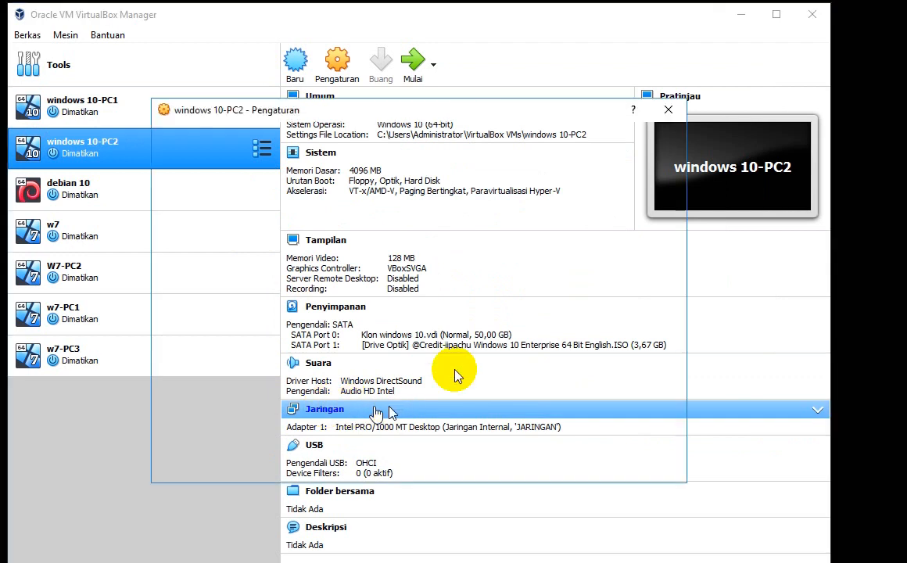
{"action": "left_click", "coordinate": [430, 213]}
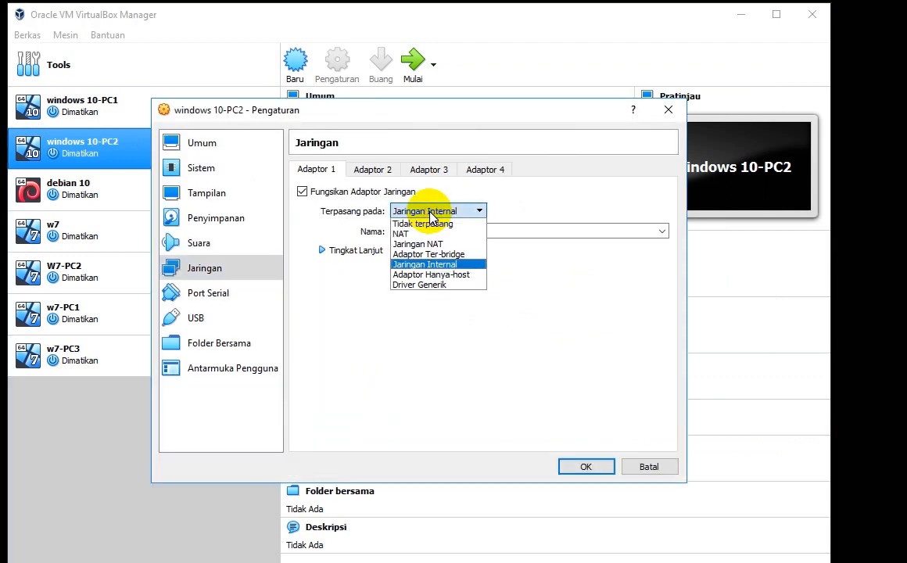
{"action": "left_click", "coordinate": [430, 213]}
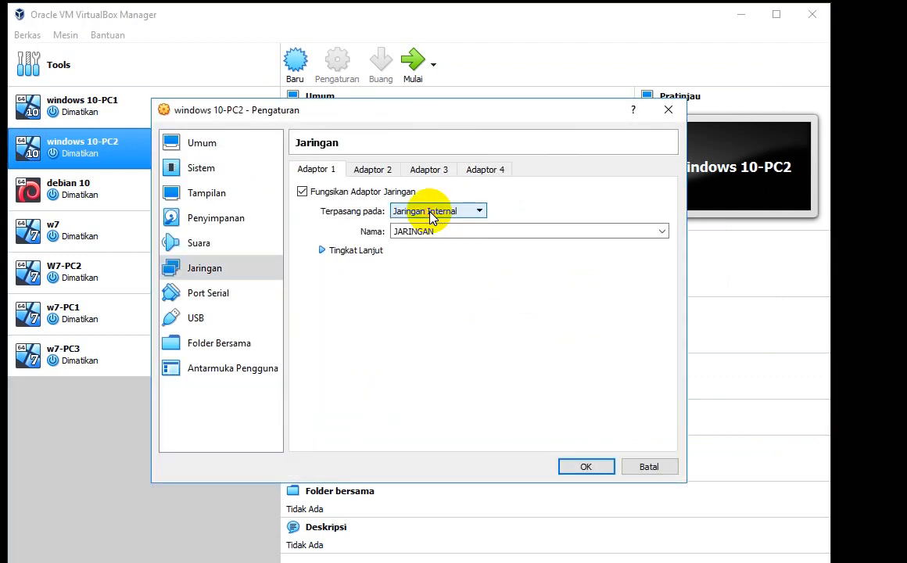
{"action": "left_click", "coordinate": [661, 231]}
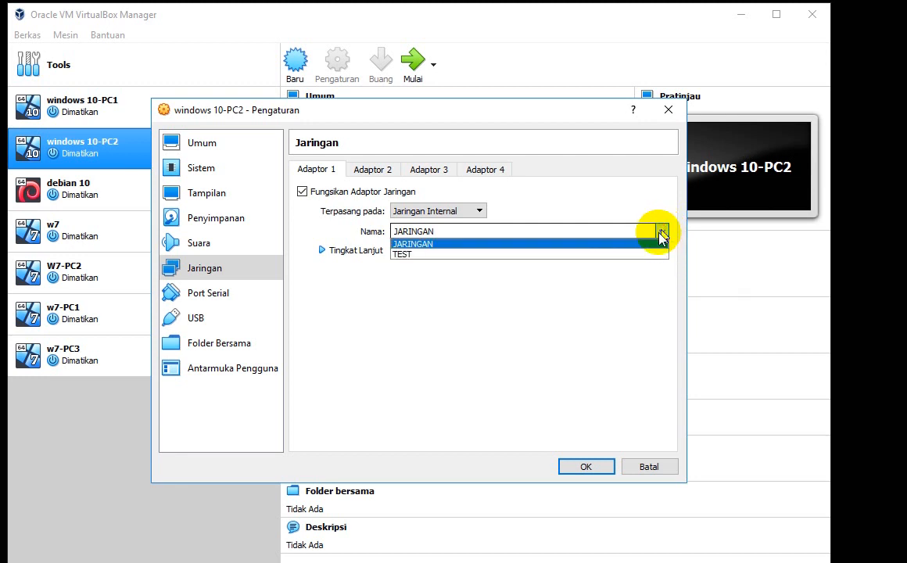
{"action": "left_click", "coordinate": [628, 254]}
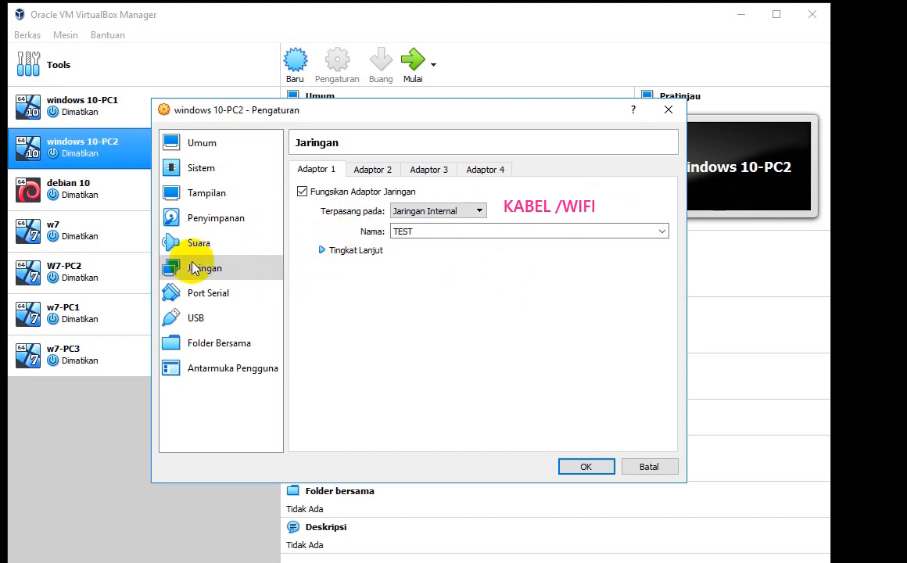
Step: Confirm PC2's Adapter 1 stays on Jaringan Internal 'TEST' and save the settings
{"action": "left_click_drag", "start_coordinate": [162, 255], "coordinate": [292, 279]}
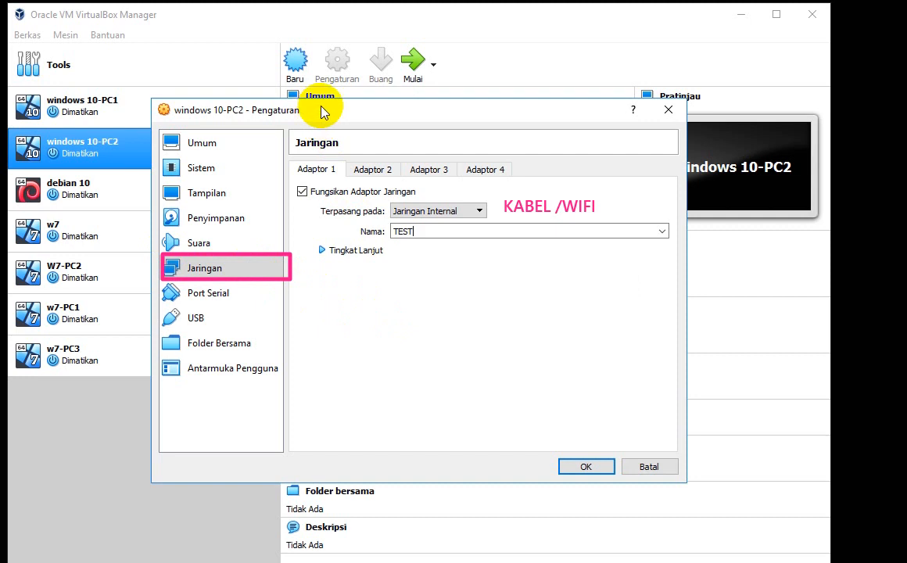
{"action": "left_click", "coordinate": [450, 211]}
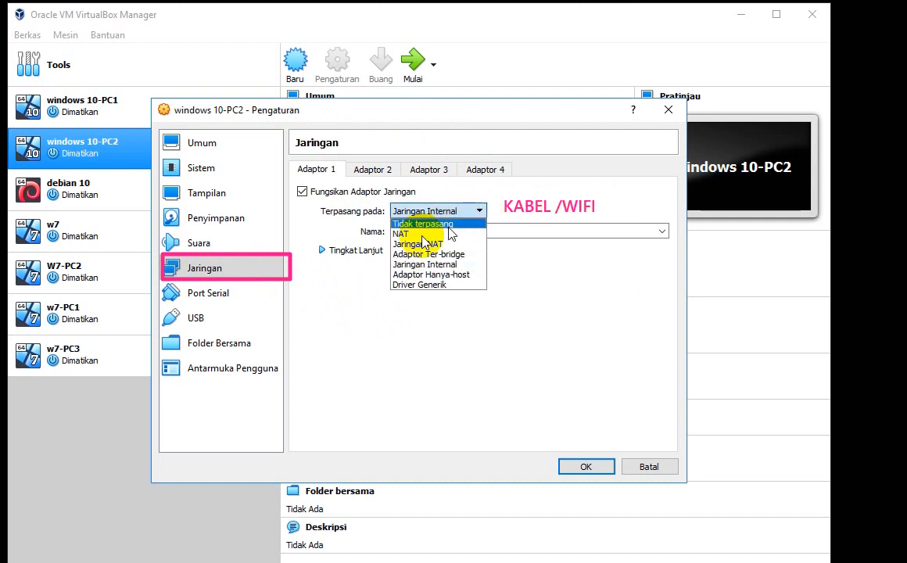
{"action": "left_click", "coordinate": [456, 266]}
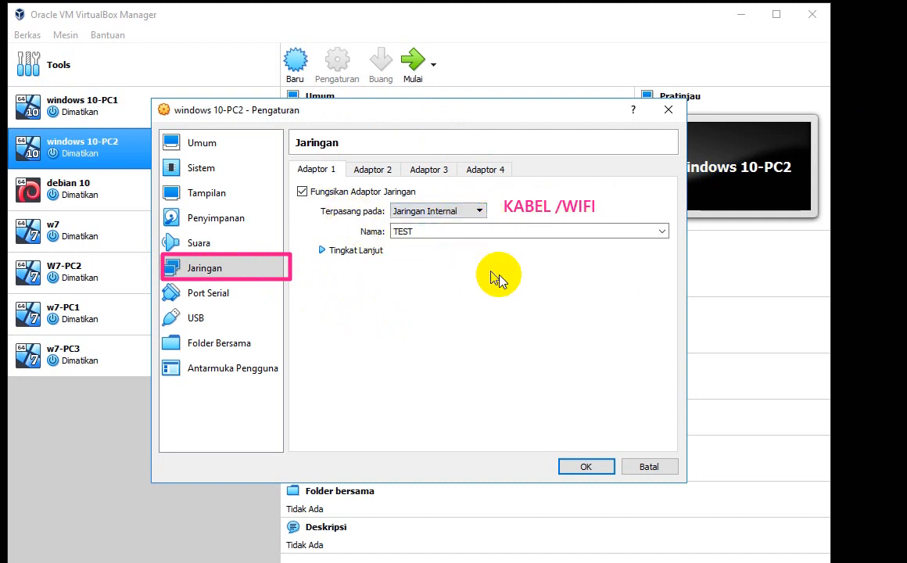
{"action": "left_click", "coordinate": [450, 211]}
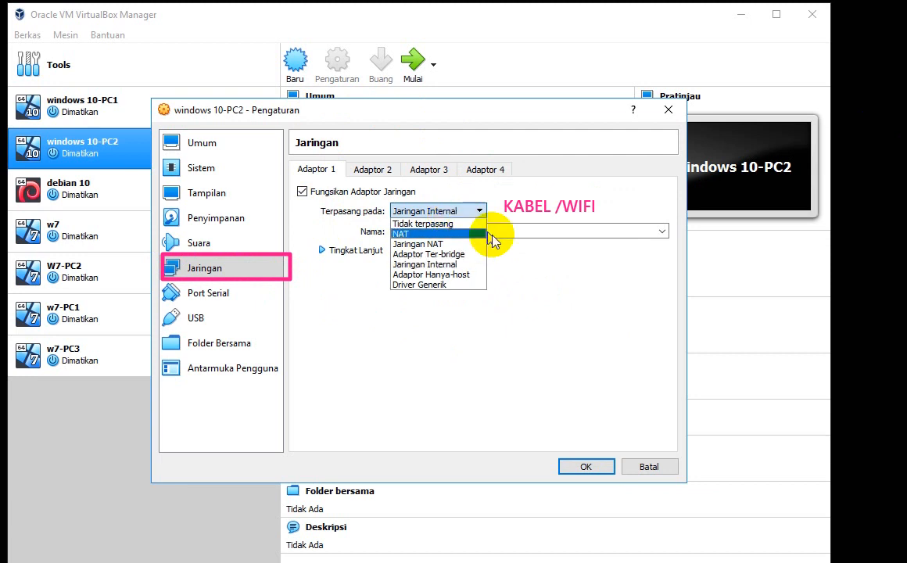
{"action": "left_click", "coordinate": [550, 291]}
{"action": "left_click", "coordinate": [586, 465]}
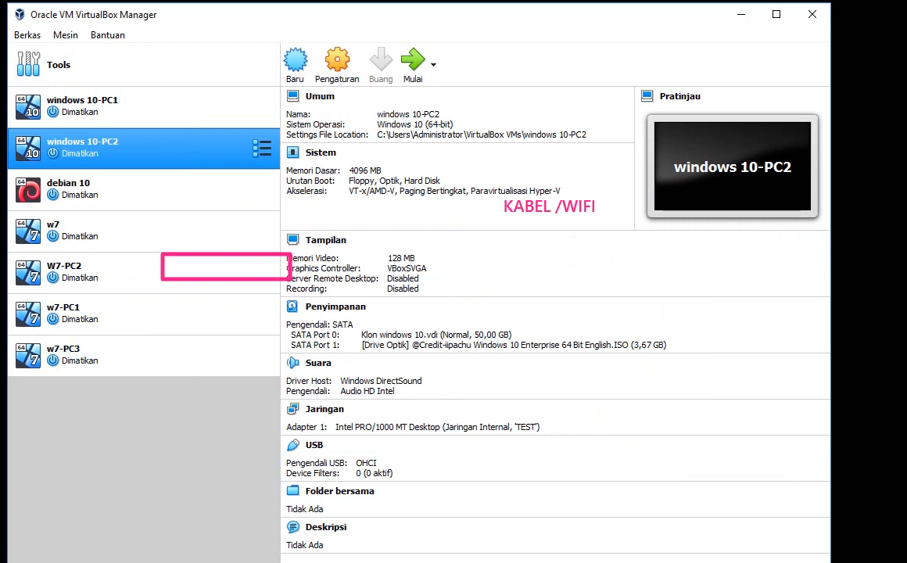
Step: Check that PC1 and PC2 both show internal network TEST, then start windows 10-PC1
{"action": "left_click", "coordinate": [176, 114]}
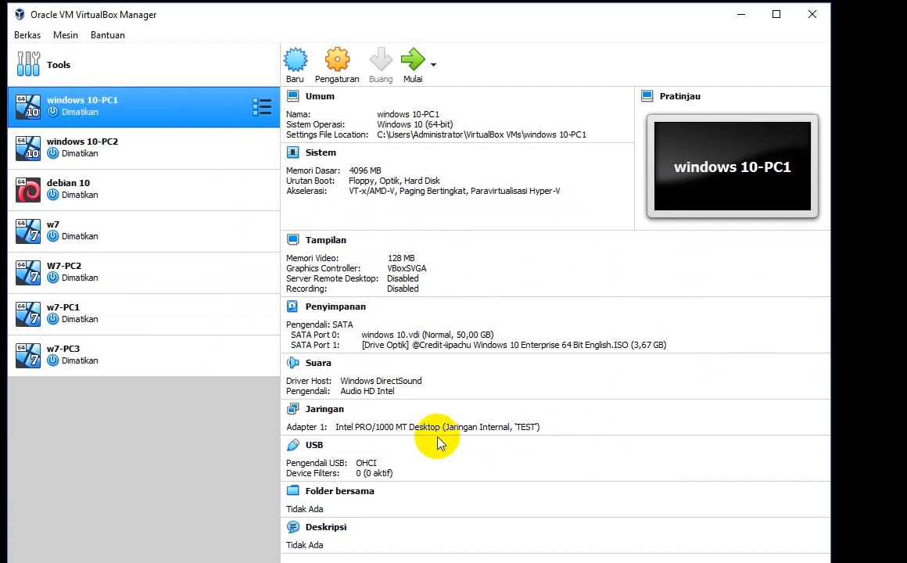
{"action": "mouse_move", "coordinate": [440, 412]}
{"action": "left_mouse_down"}
{"action": "mouse_move", "coordinate": [493, 447]}
{"action": "mouse_move", "coordinate": [561, 446]}
{"action": "left_mouse_up"}
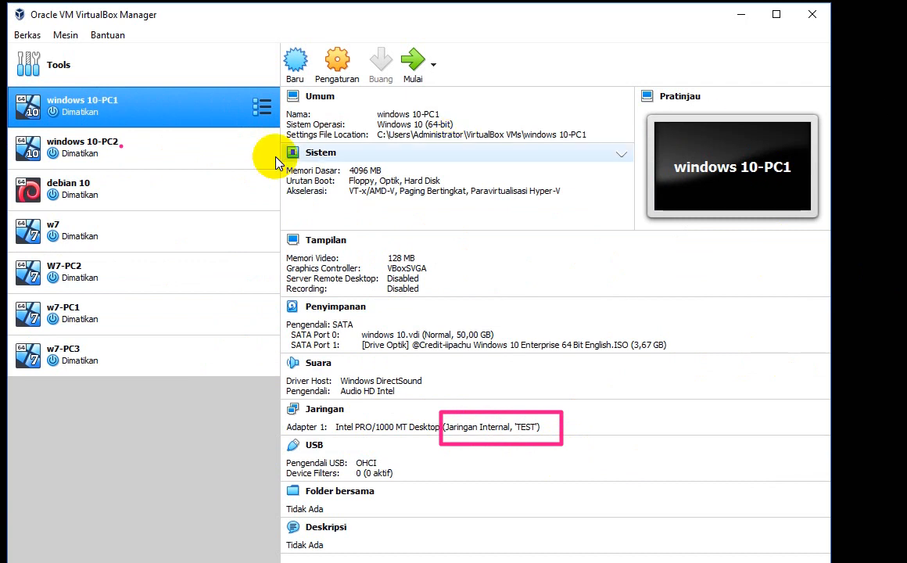
{"action": "left_click", "coordinate": [153, 165]}
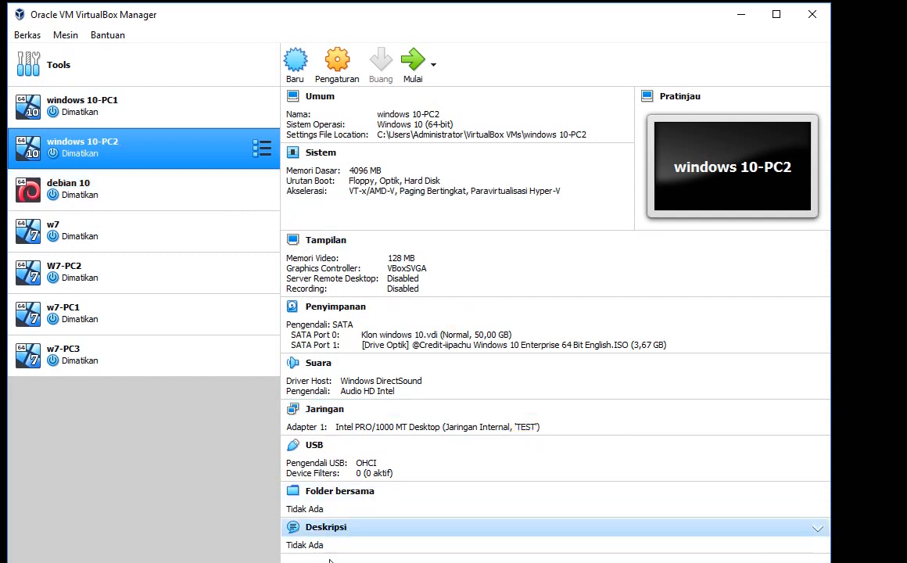
{"action": "left_click", "coordinate": [88, 103]}
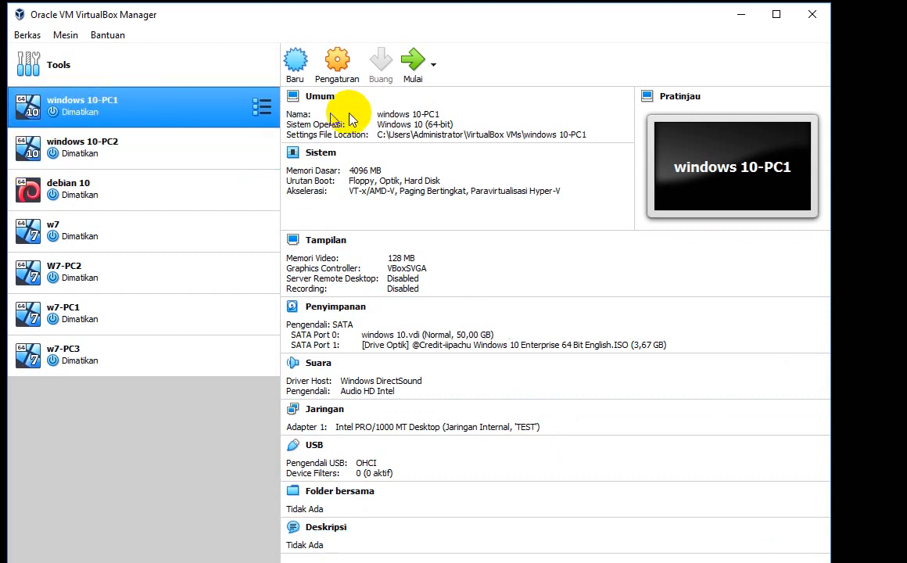
{"action": "left_click", "coordinate": [412, 69]}
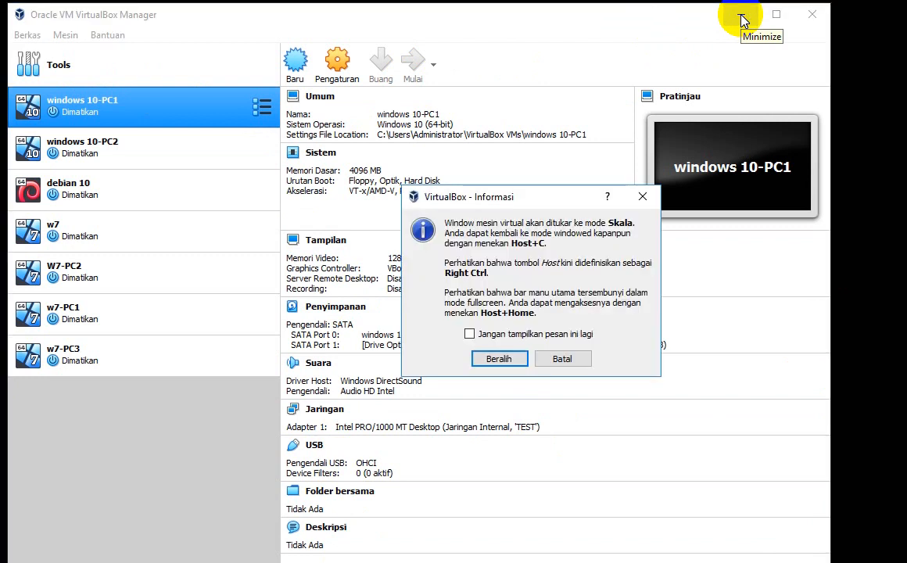
Step: Accept the scaled-mode notice so PC1 opens in its window, then return to the Manager
{"action": "left_click", "coordinate": [496, 359]}
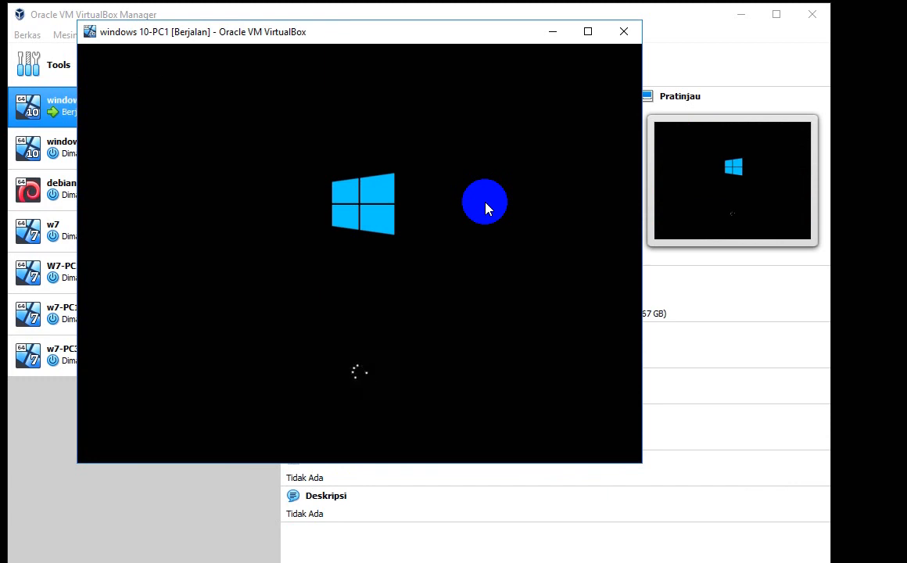
{"action": "left_click", "coordinate": [29, 475]}
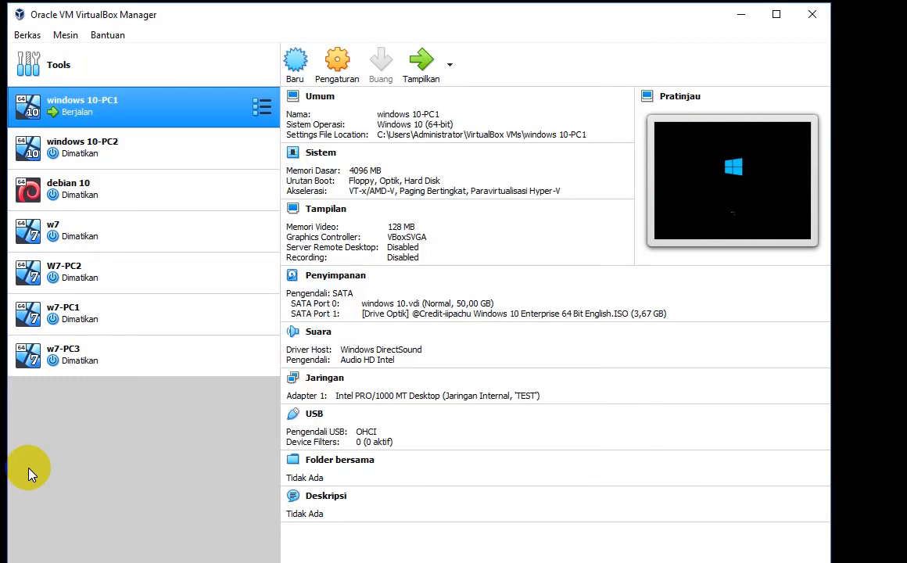
{"action": "left_click", "coordinate": [133, 150]}
{"action": "left_click", "coordinate": [143, 117]}
Step: Toggle between windows 10-PC1 and windows 10-PC2 details while PC1 boots to sign-in
{"action": "left_click", "coordinate": [144, 143]}
{"action": "left_click", "coordinate": [145, 117]}
{"action": "left_click", "coordinate": [146, 103]}
{"action": "left_click", "coordinate": [145, 146]}
{"action": "left_click", "coordinate": [146, 106]}
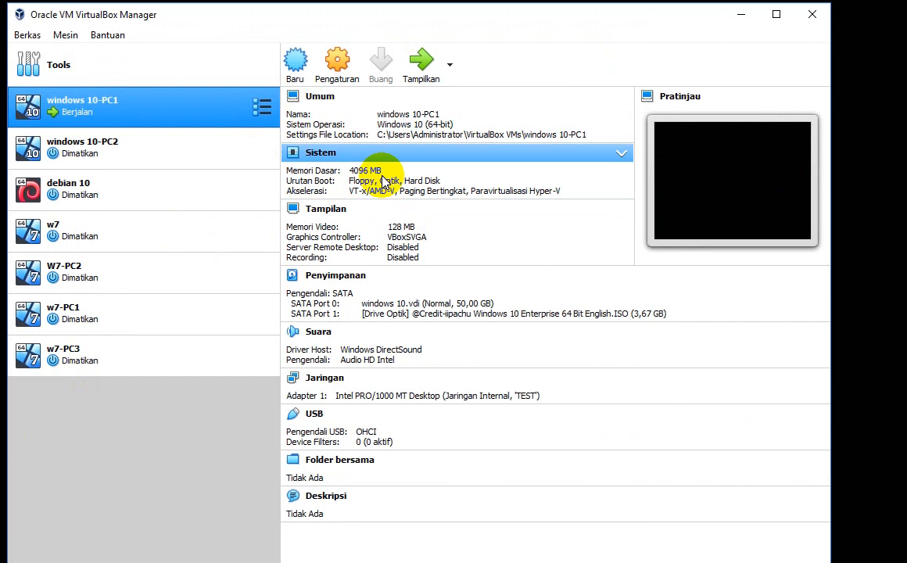
{"action": "left_click", "coordinate": [184, 145]}
{"action": "left_click", "coordinate": [152, 109]}
{"action": "left_click", "coordinate": [156, 145]}
{"action": "left_click", "coordinate": [153, 111]}
{"action": "left_click", "coordinate": [159, 146]}
{"action": "left_click", "coordinate": [156, 112]}
{"action": "left_click", "coordinate": [160, 149]}
{"action": "left_click", "coordinate": [157, 113]}
{"action": "left_click", "coordinate": [157, 150]}
{"action": "left_click", "coordinate": [154, 111]}
{"action": "left_click", "coordinate": [158, 148]}
{"action": "left_click", "coordinate": [153, 110]}
{"action": "left_click", "coordinate": [156, 145]}
{"action": "left_click", "coordinate": [156, 112]}
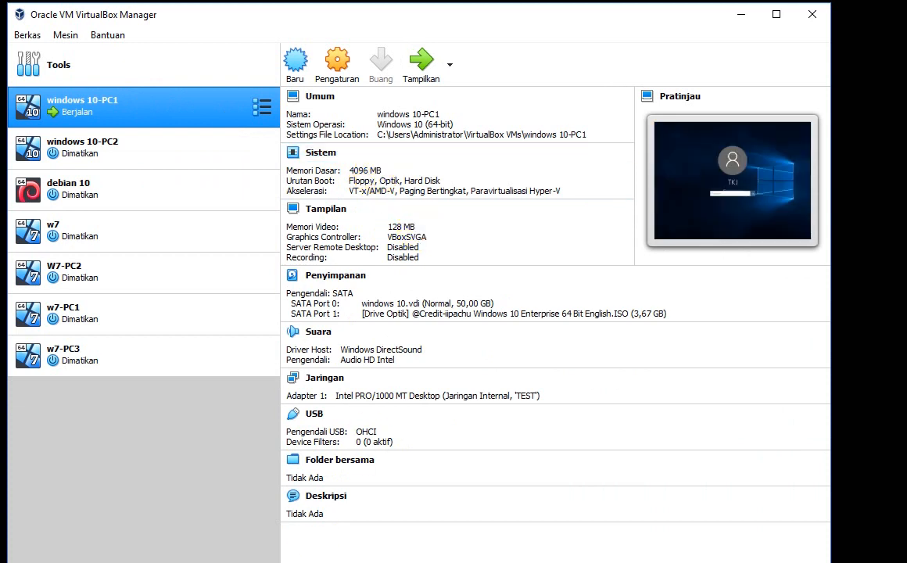
{"action": "left_click", "coordinate": [172, 562]}
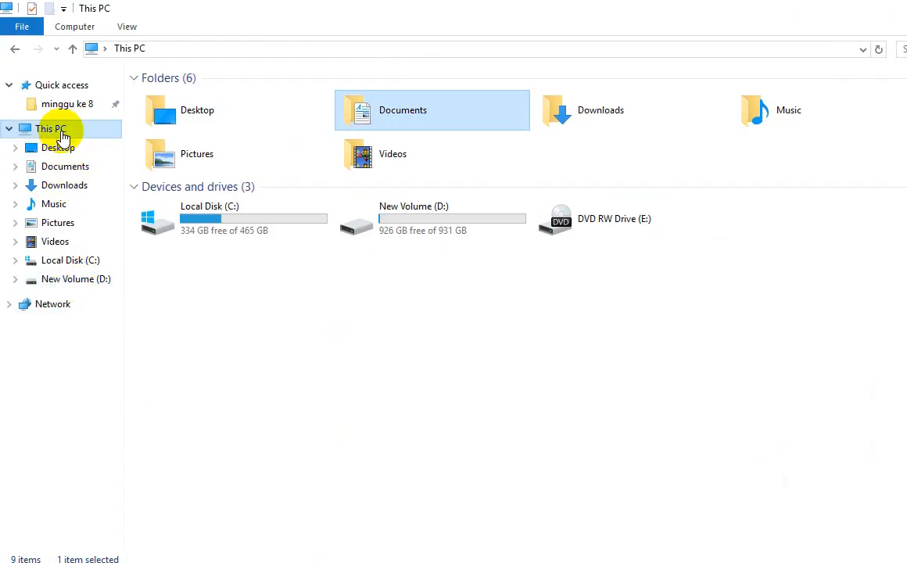
Step: View the host's system properties (Windows Server 2016, 16 GB RAM), then return to VirtualBox Manager
{"action": "right_click", "coordinate": [72, 131]}
{"action": "left_click", "coordinate": [192, 332]}
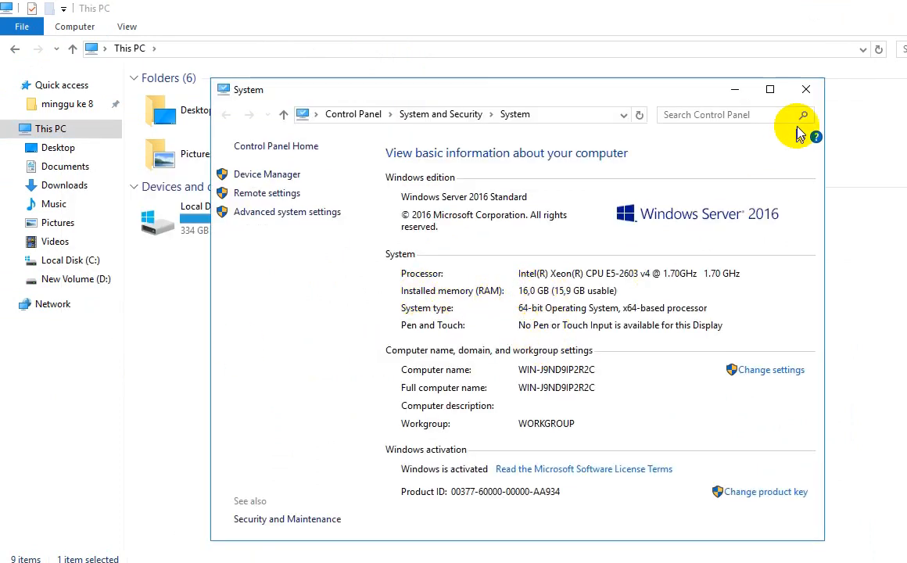
{"action": "left_click", "coordinate": [805, 93]}
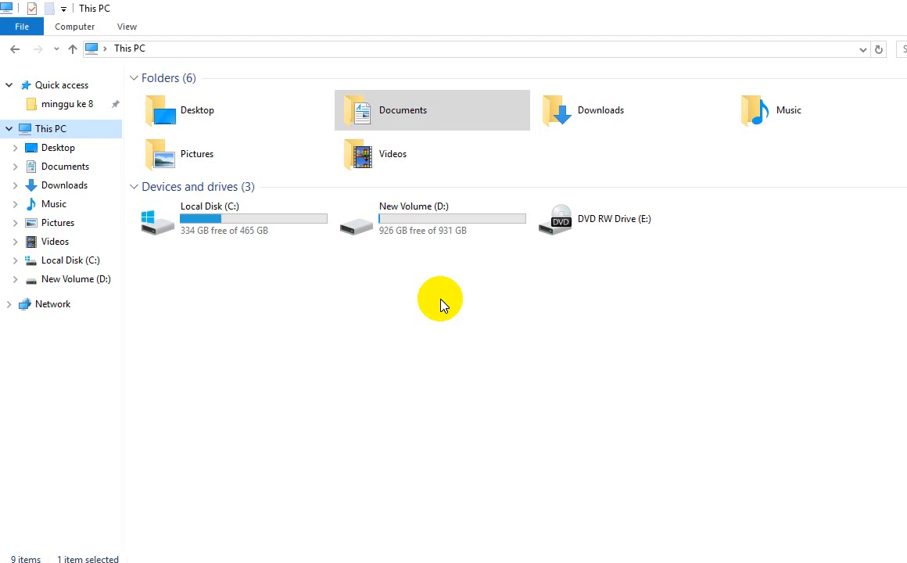
{"action": "left_click", "coordinate": [289, 562]}
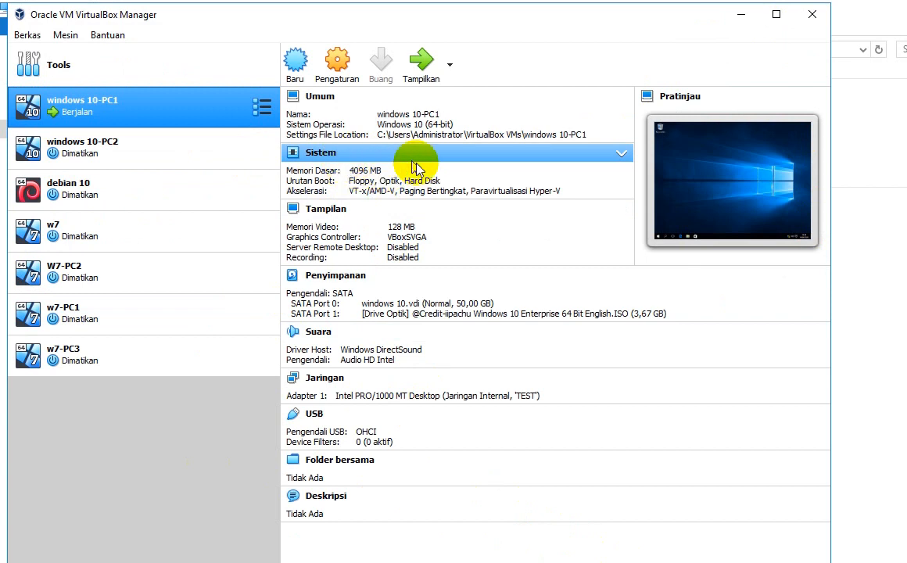
Step: Move the running windows 10-PC1 window to the right side of the screen
{"action": "left_click", "coordinate": [740, 15]}
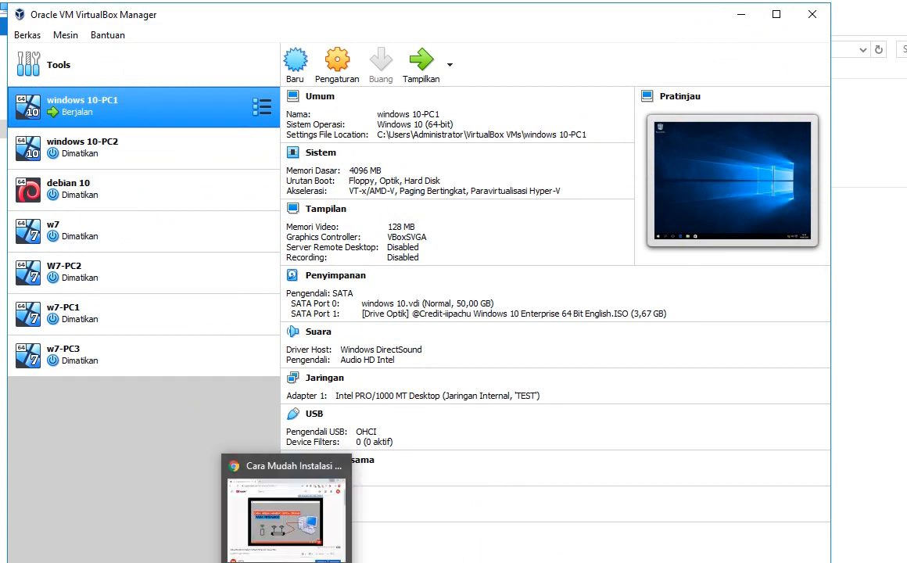
{"action": "left_click", "coordinate": [311, 469]}
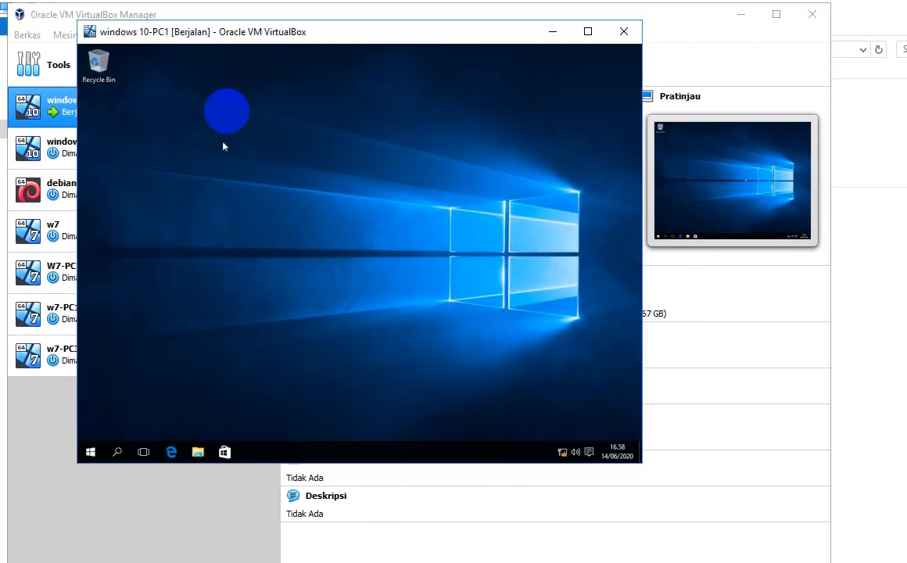
{"action": "left_click", "coordinate": [235, 34]}
{"action": "left_click_drag", "start_coordinate": [235, 35], "coordinate": [462, 45]}
Step: Start windows 10-PC2, readjust PC1's window position, and minimize the Manager
{"action": "left_click", "coordinate": [143, 143]}
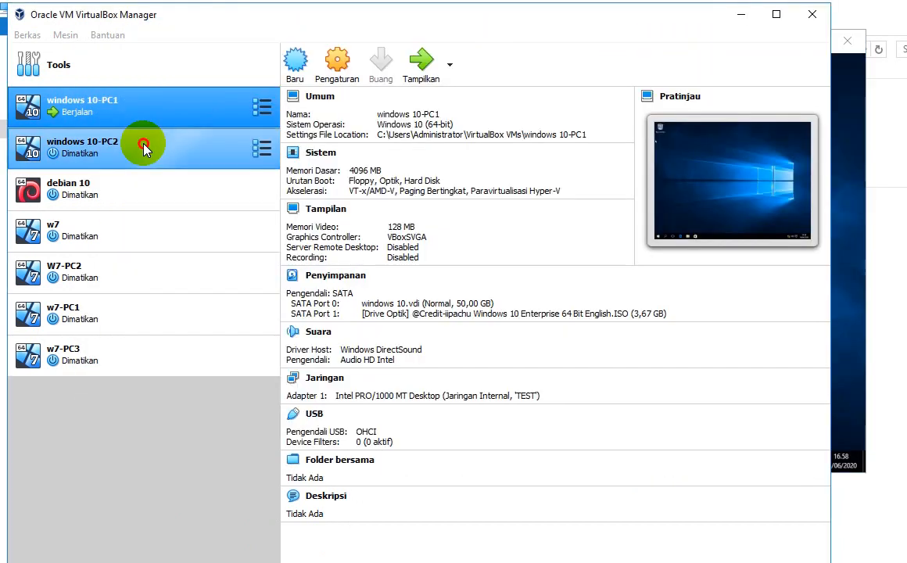
{"action": "left_click", "coordinate": [408, 62]}
{"action": "left_click", "coordinate": [833, 83]}
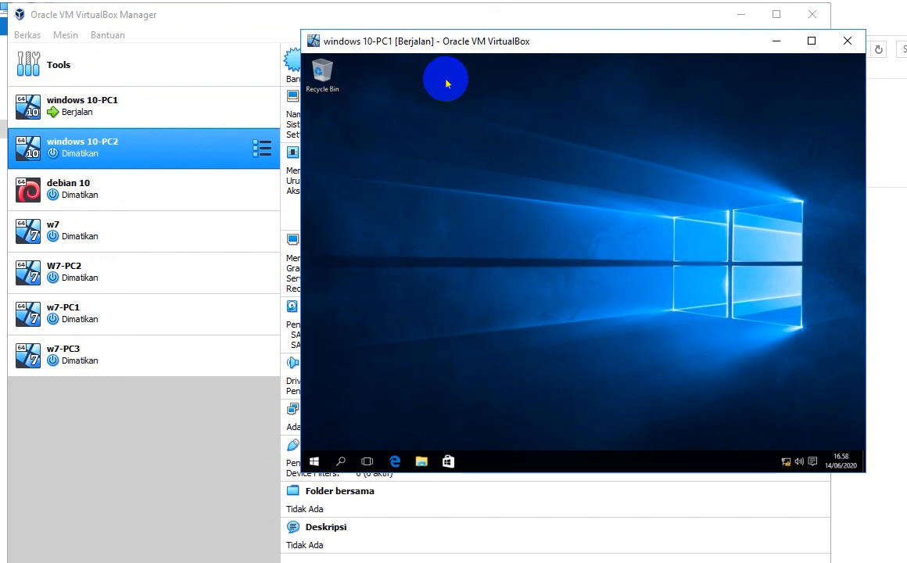
{"action": "left_click_drag", "start_coordinate": [429, 41], "coordinate": [451, 34]}
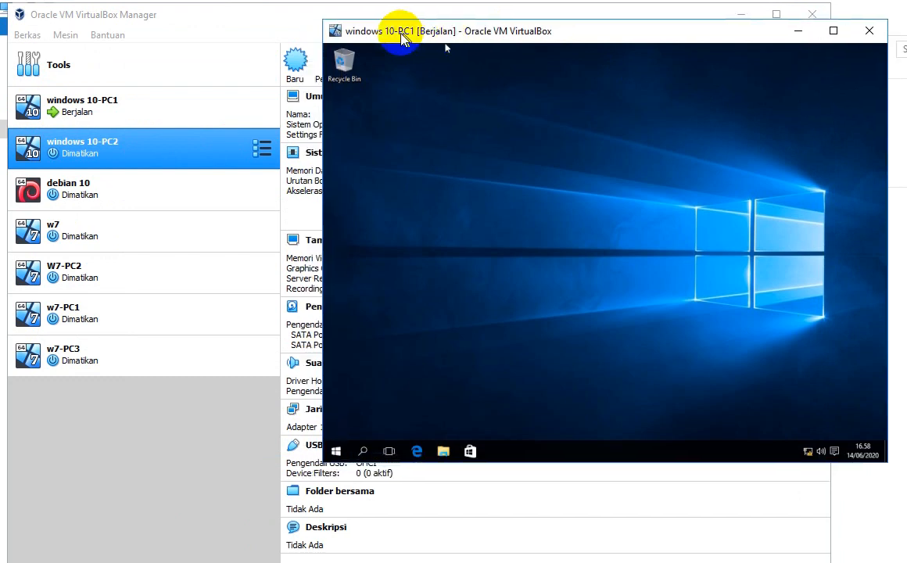
{"action": "left_click", "coordinate": [741, 15]}
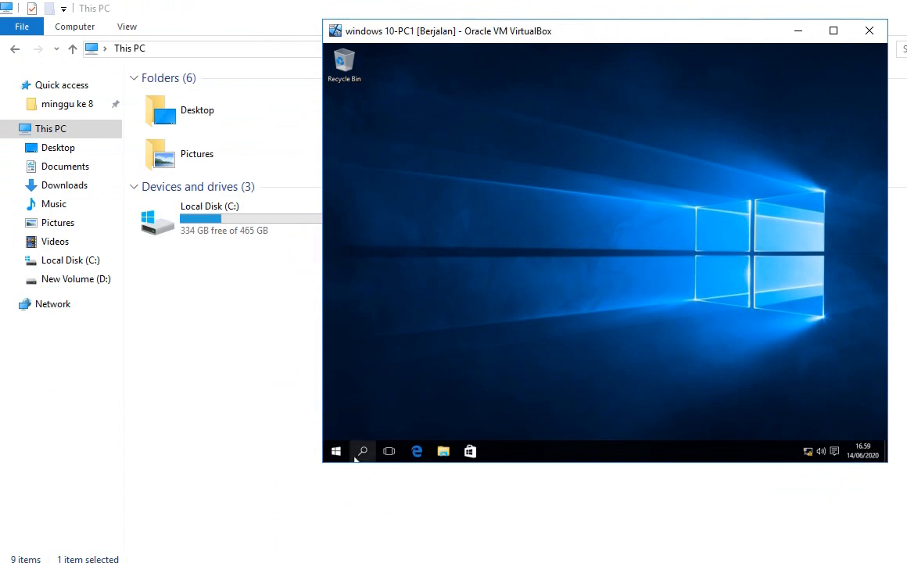
Step: Accept PC2's scaled-mode notice and place its booting window on the left
{"action": "left_click", "coordinate": [324, 562]}
{"action": "left_click", "coordinate": [371, 521]}
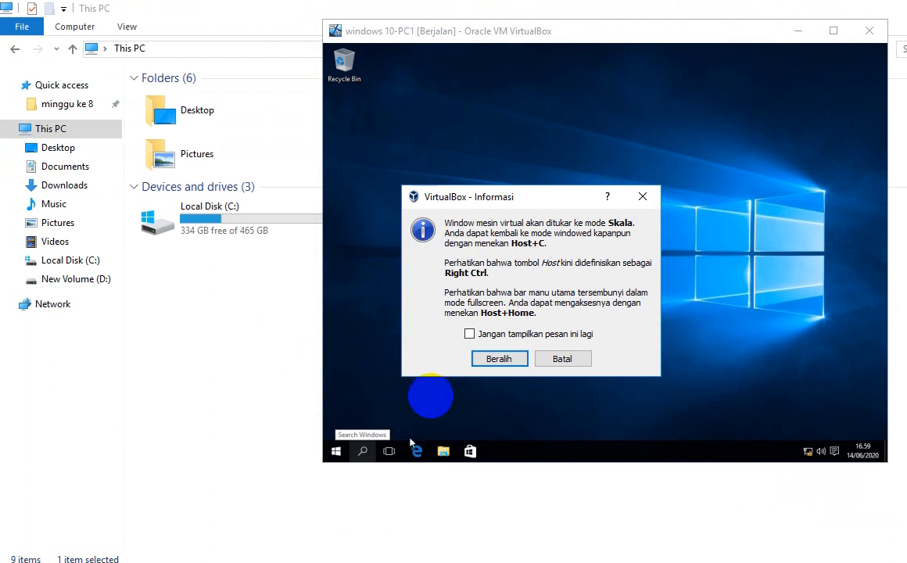
{"action": "left_click", "coordinate": [486, 358]}
{"action": "left_click_drag", "start_coordinate": [442, 76], "coordinate": [257, 77]}
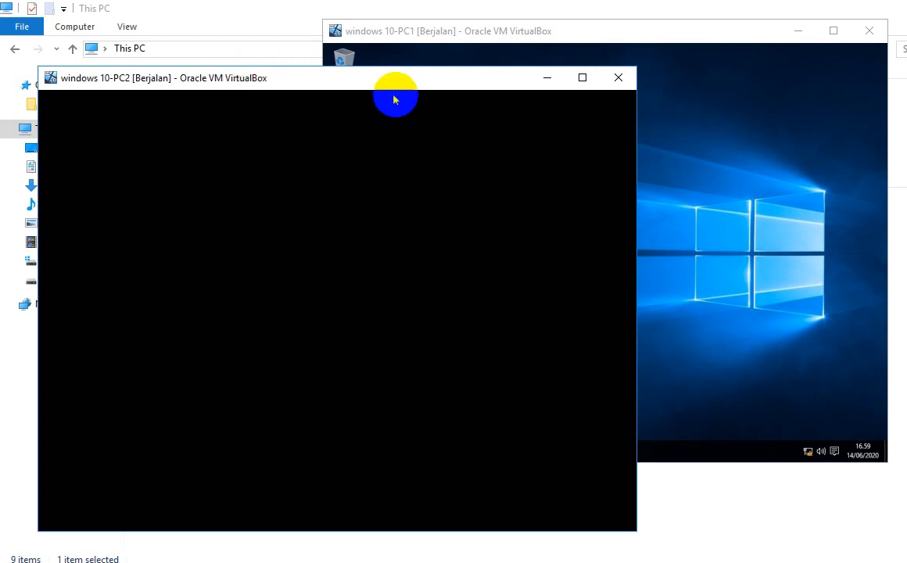
{"action": "key", "text": "alt+Tab"}
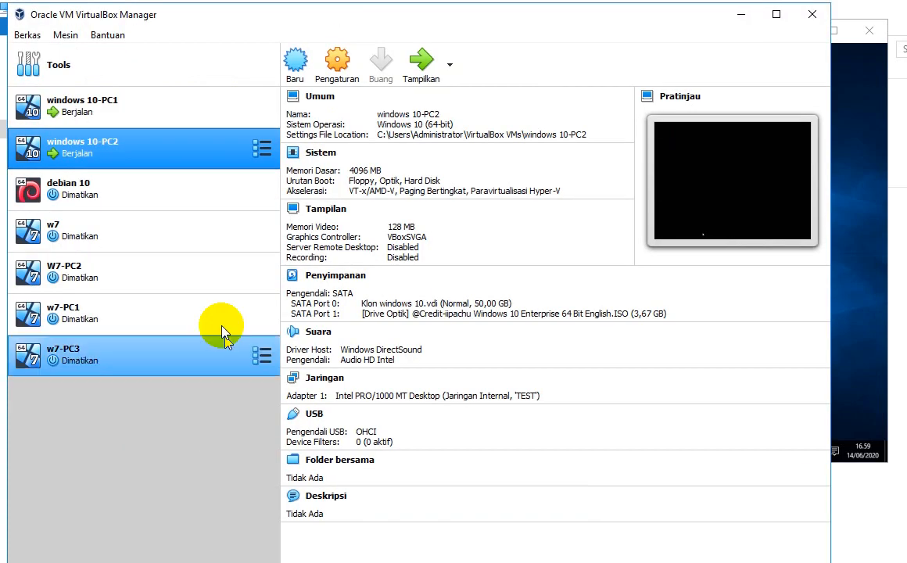
Step: Review windows 10-PC1's system settings and boot order, cancel without changes, and minimize the Manager
{"action": "left_click", "coordinate": [123, 117]}
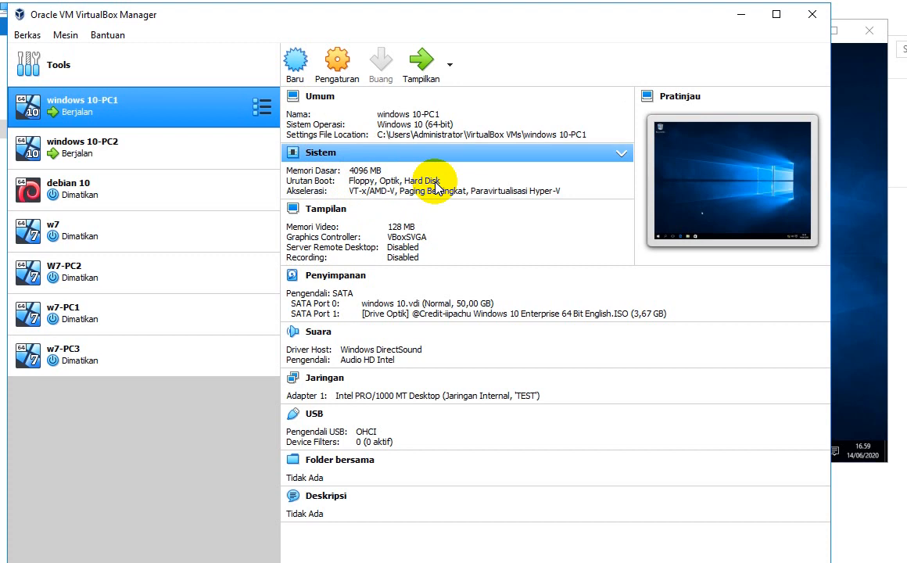
{"action": "left_click", "coordinate": [328, 152]}
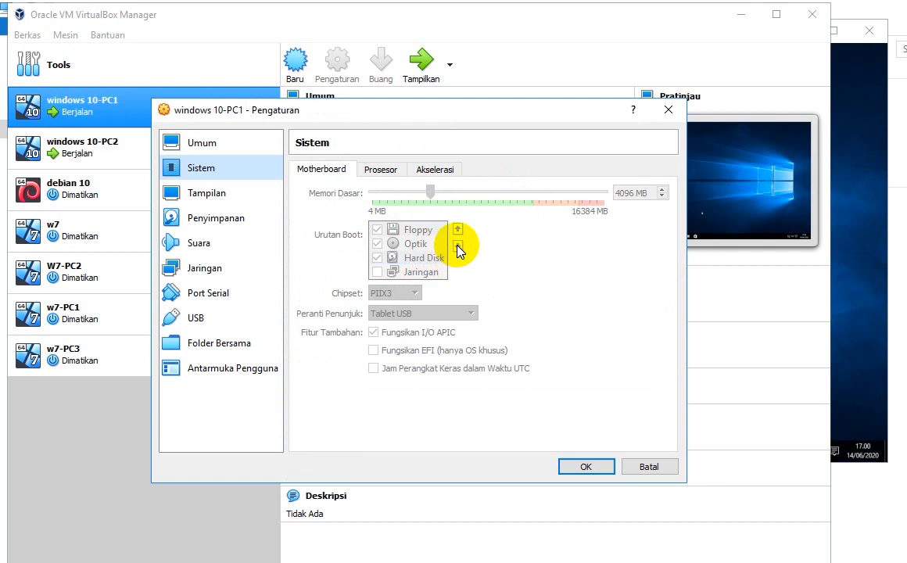
{"action": "left_click", "coordinate": [458, 248]}
{"action": "left_click", "coordinate": [458, 251]}
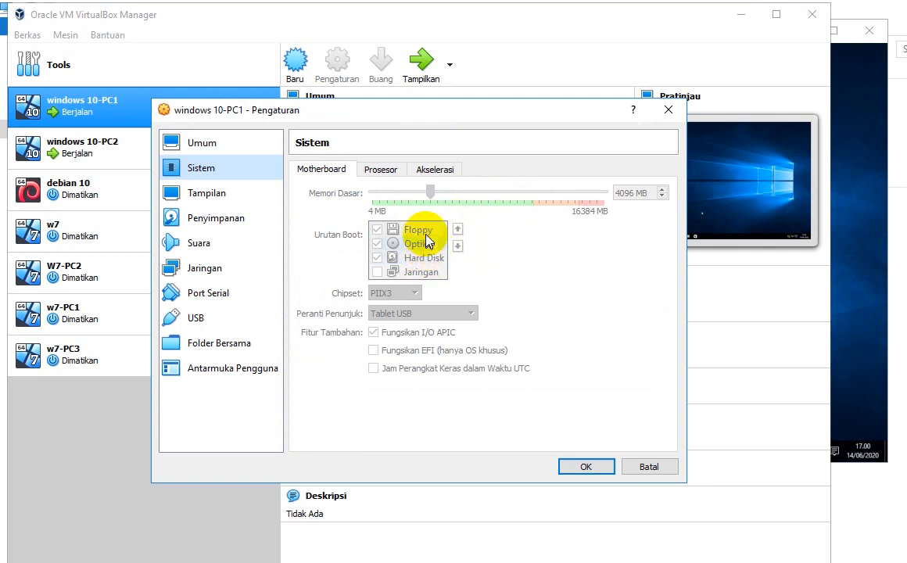
{"action": "left_click", "coordinate": [635, 466]}
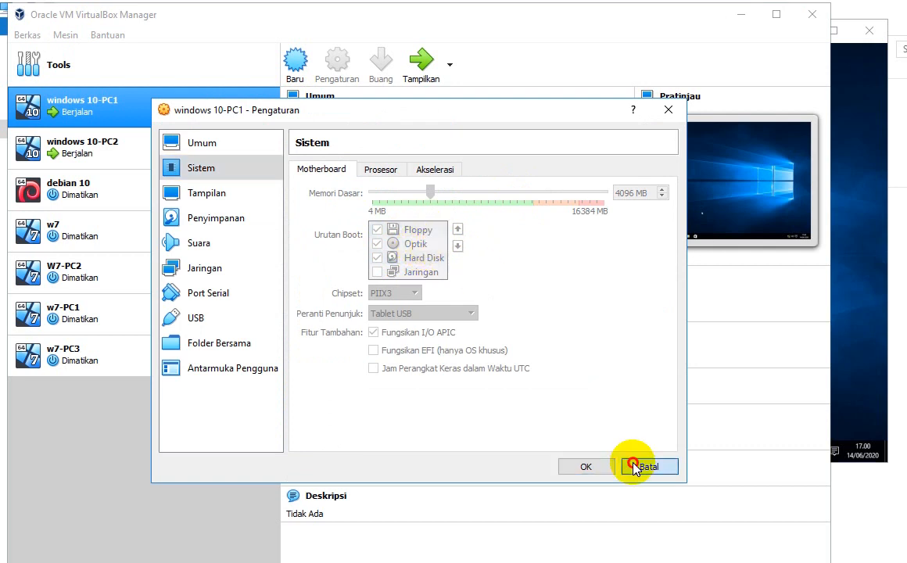
{"action": "left_click", "coordinate": [740, 14]}
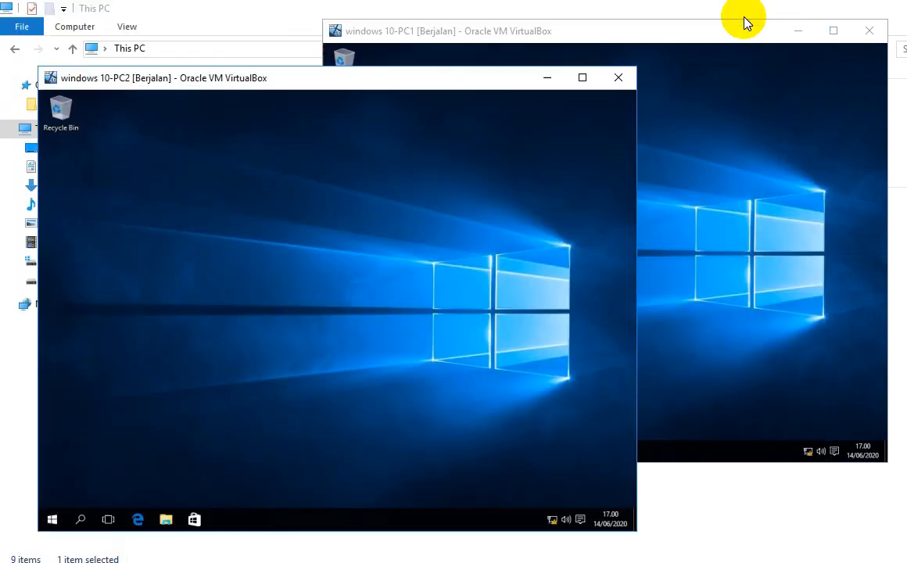
Step: Bring the PC1 window forward, move it left, and open its tray network menu
{"action": "left_click", "coordinate": [479, 32]}
{"action": "left_click", "coordinate": [274, 78]}
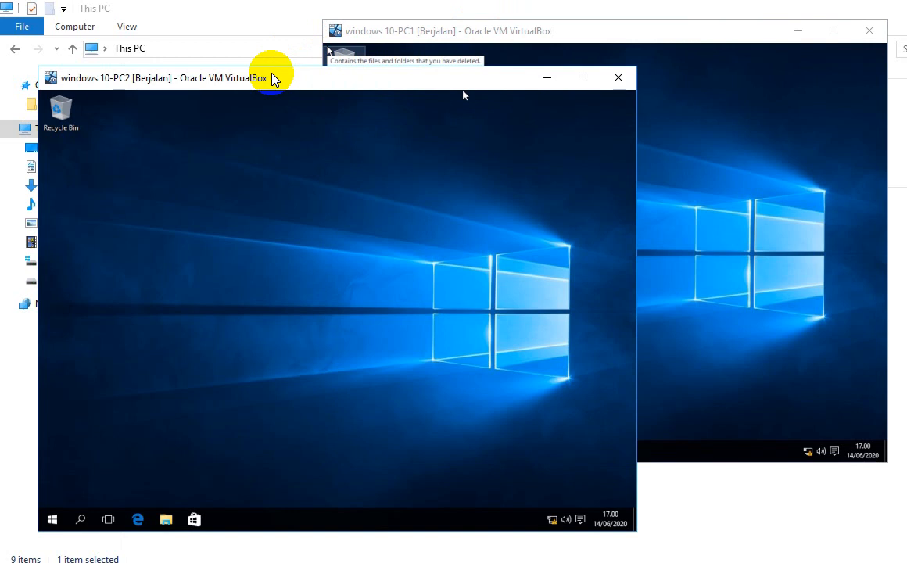
{"action": "left_click", "coordinate": [356, 31]}
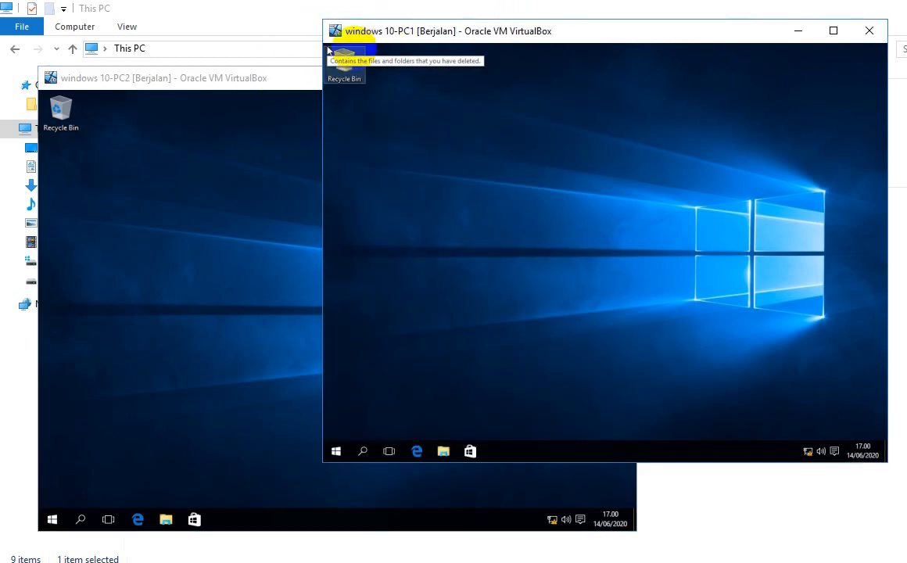
{"action": "left_click", "coordinate": [266, 80]}
{"action": "left_click", "coordinate": [391, 33]}
{"action": "left_click_drag", "start_coordinate": [389, 35], "coordinate": [274, 47]}
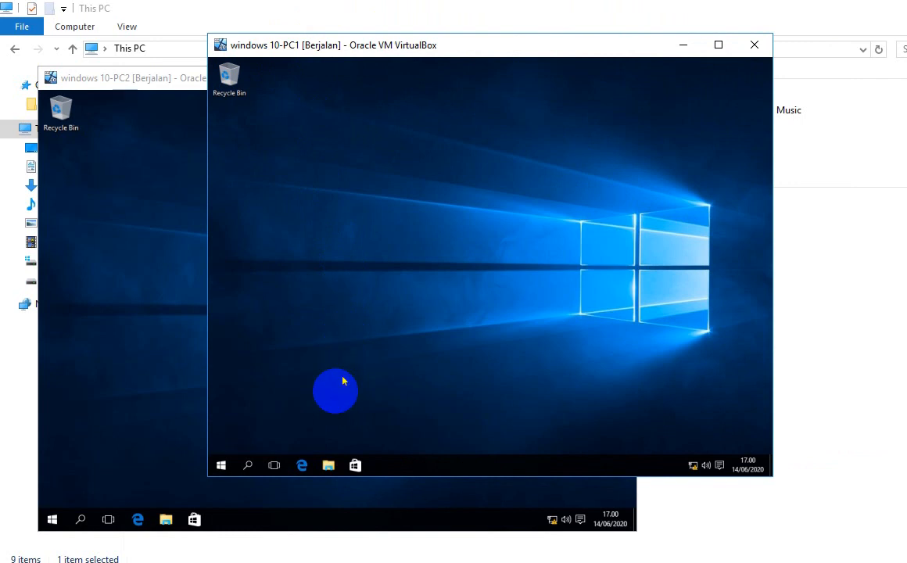
{"action": "left_click", "coordinate": [693, 469]}
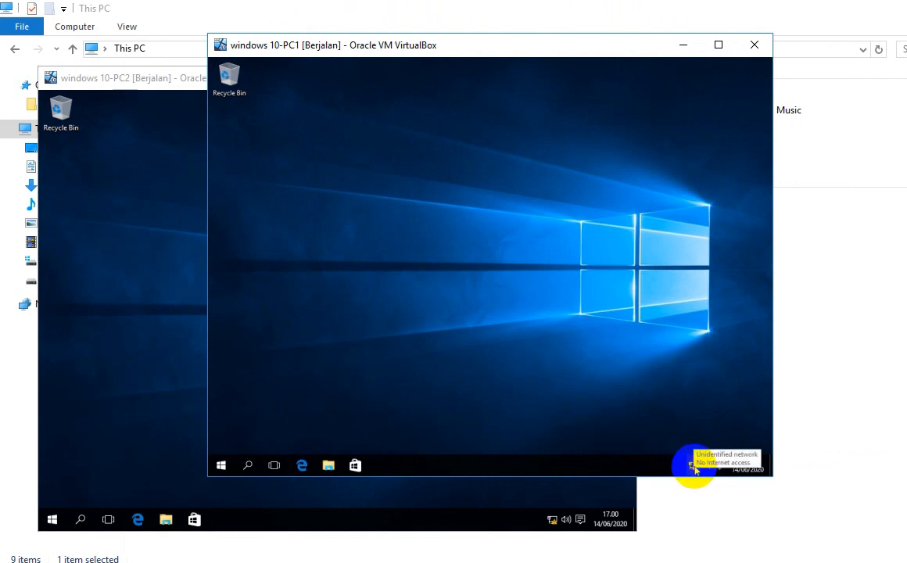
{"action": "right_click", "coordinate": [692, 469]}
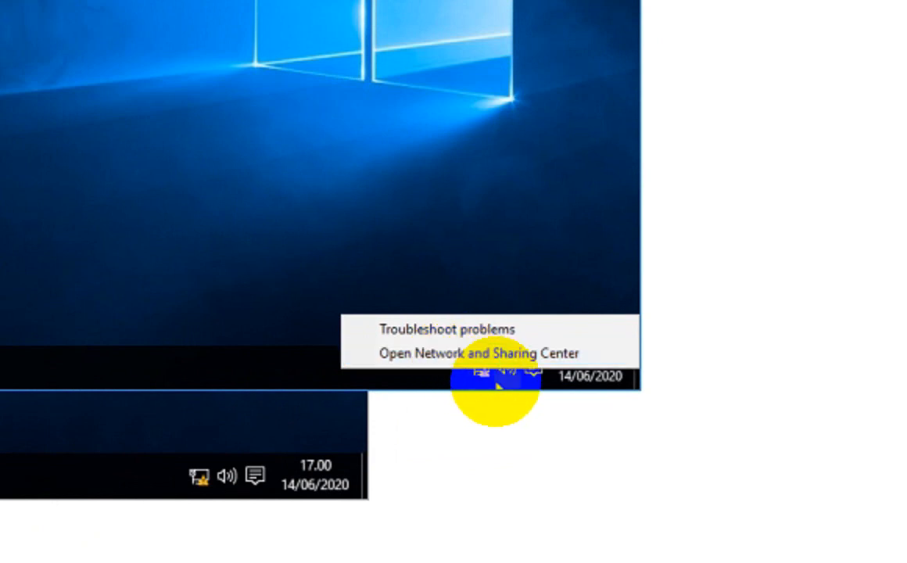
Step: Open the IPv4 properties of PC1's Ethernet adapter from Network and Sharing Center
{"action": "left_click", "coordinate": [474, 354]}
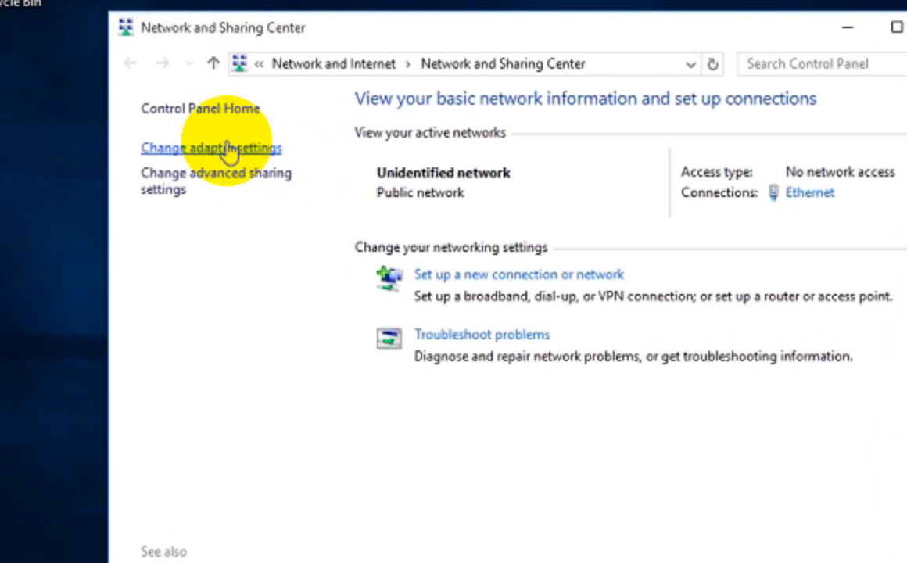
{"action": "left_click", "coordinate": [227, 149]}
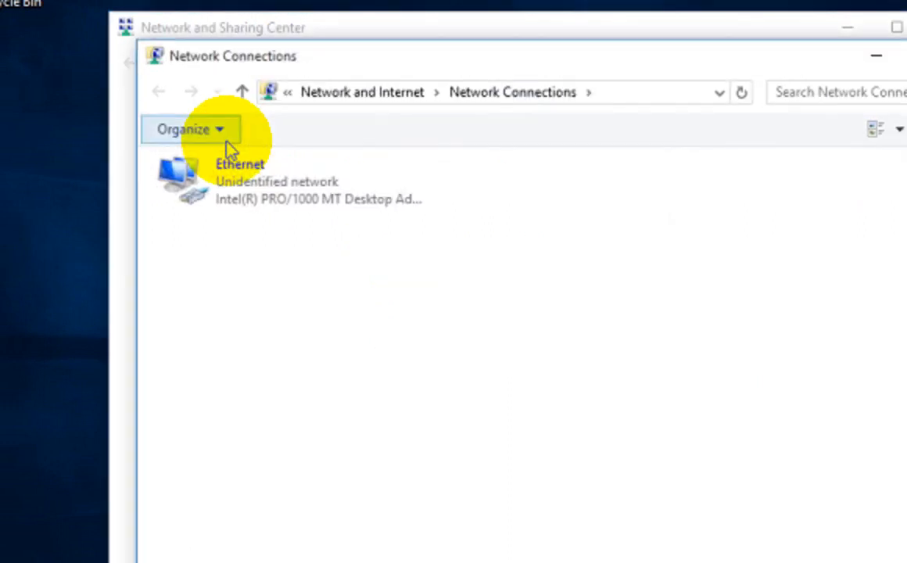
{"action": "left_click", "coordinate": [248, 190]}
{"action": "double_click", "coordinate": [249, 192]}
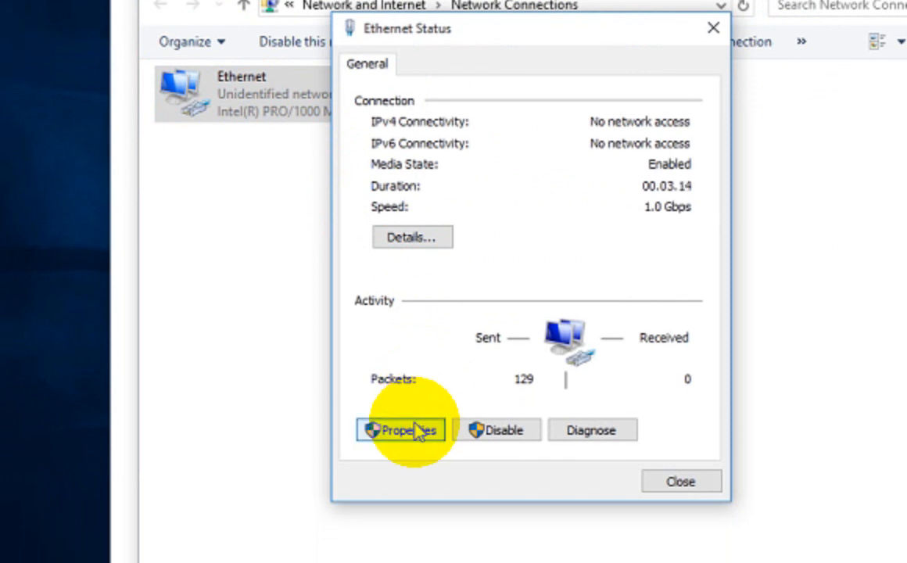
{"action": "left_click", "coordinate": [417, 431]}
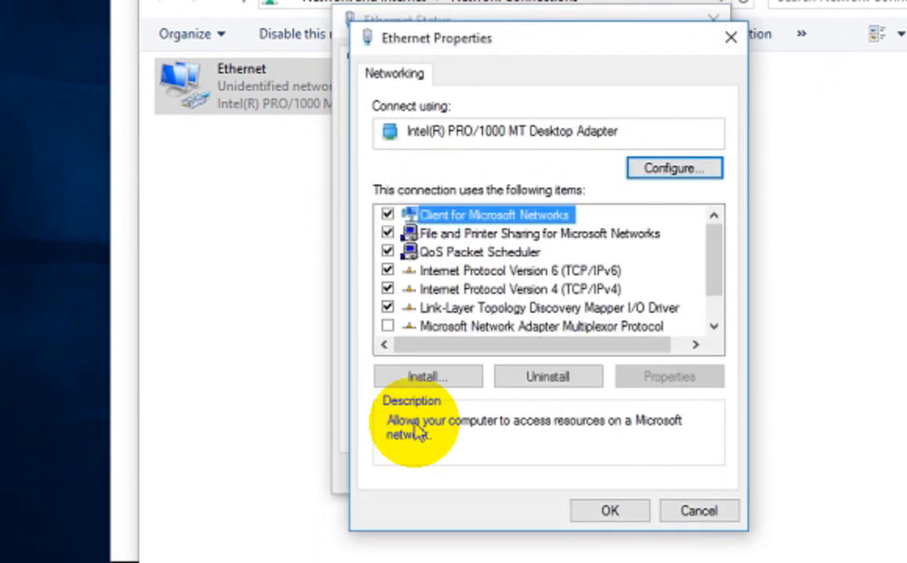
{"action": "left_click", "coordinate": [543, 291]}
{"action": "double_click", "coordinate": [547, 290]}
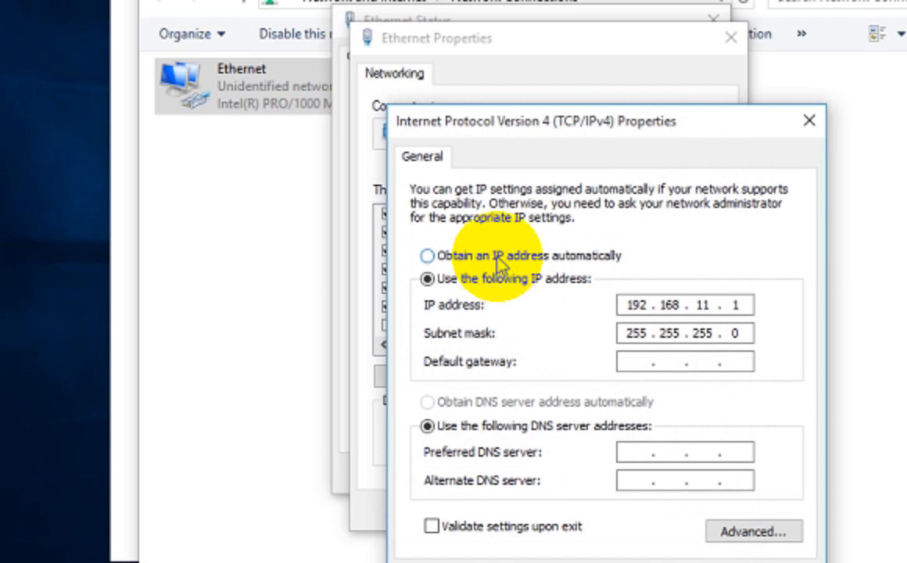
Step: Set static IP 192.168.11.1 with subnet mask 255.255.255.0 and apply the changes
{"action": "left_click", "coordinate": [442, 261]}
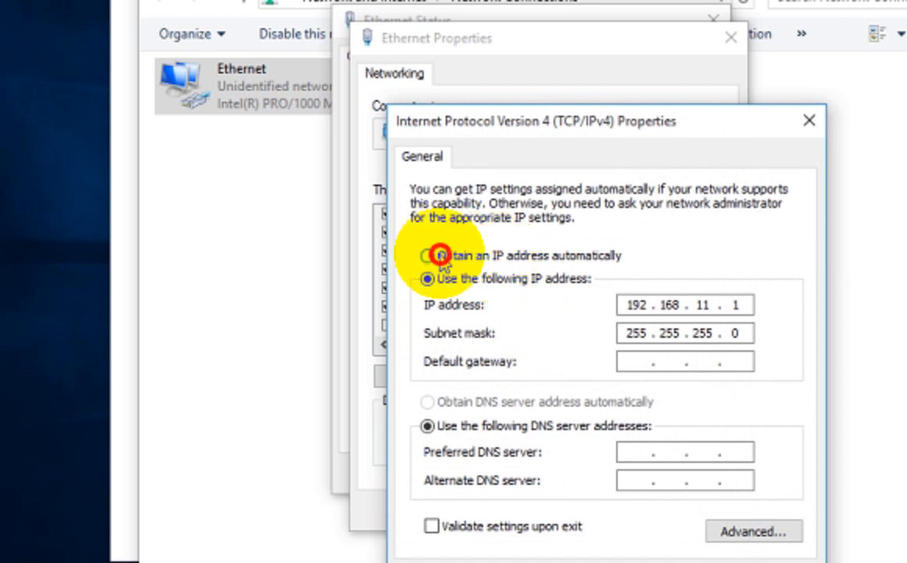
{"action": "left_click", "coordinate": [457, 283]}
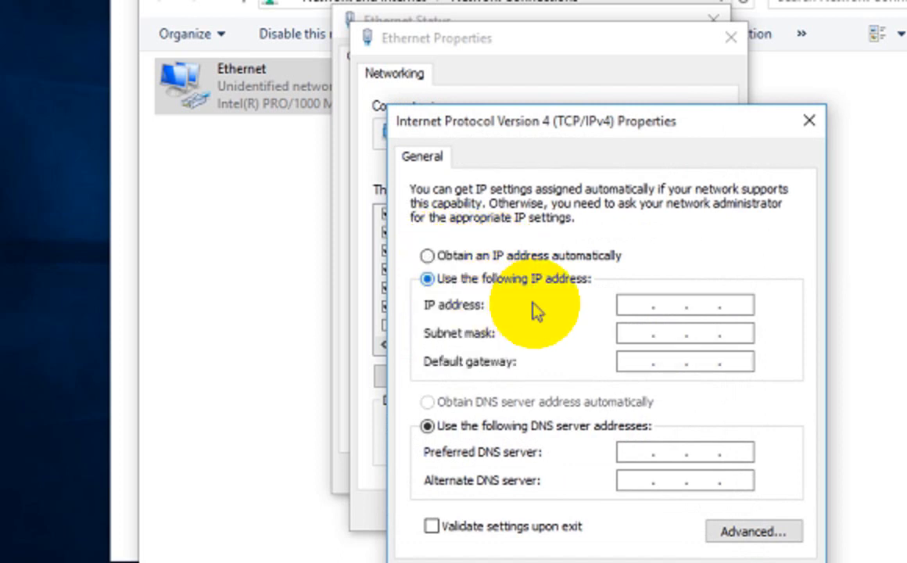
{"action": "left_click", "coordinate": [633, 304]}
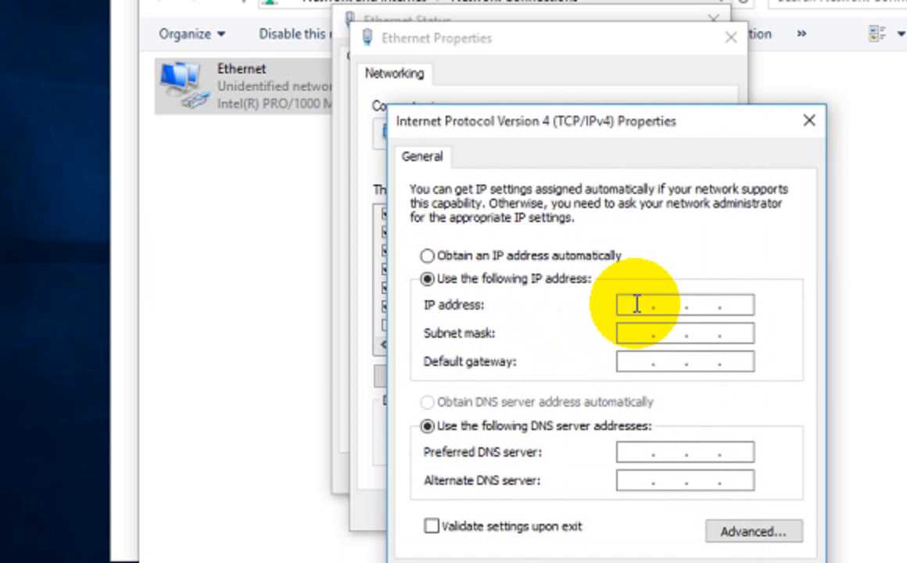
{"action": "type", "text": "192 . 168 . 11 . 1"}
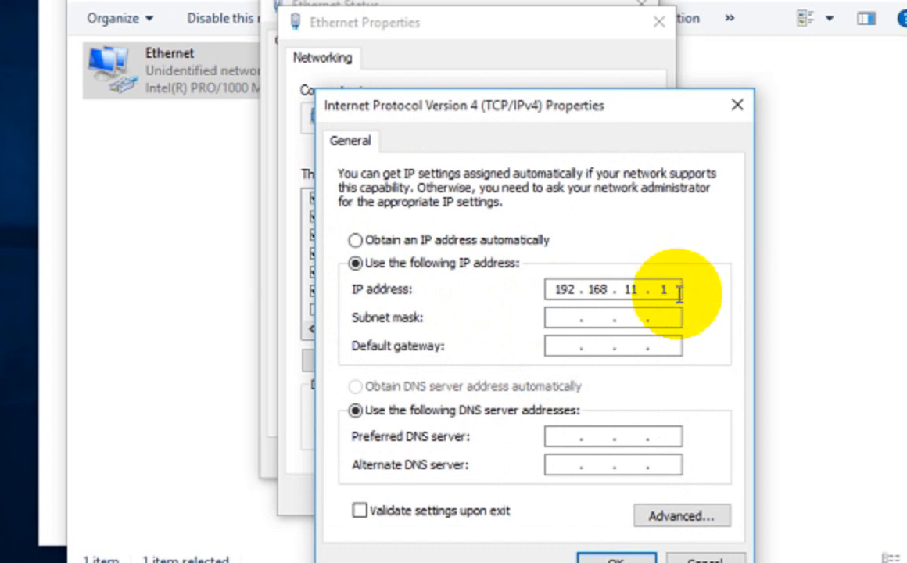
{"action": "key", "text": "Tab"}
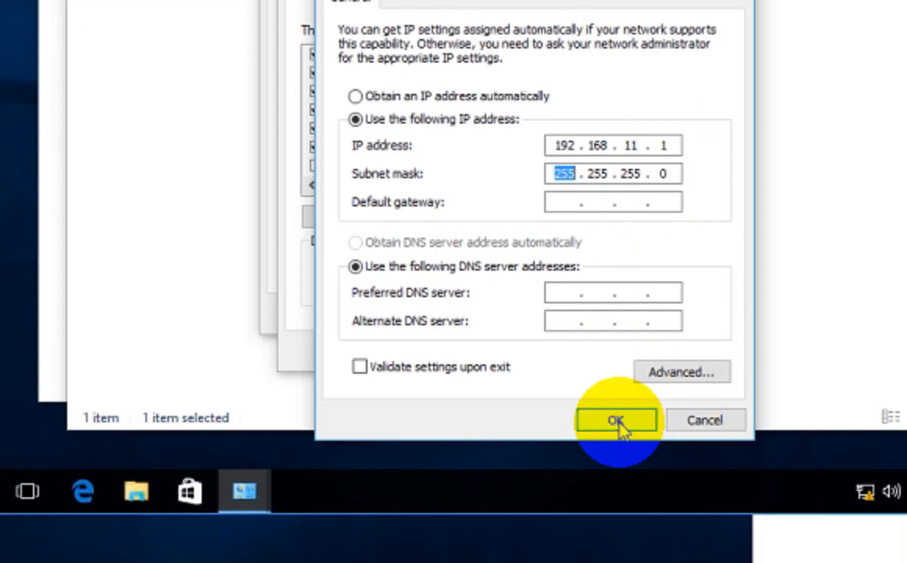
{"action": "left_click", "coordinate": [618, 426]}
{"action": "left_click", "coordinate": [540, 349]}
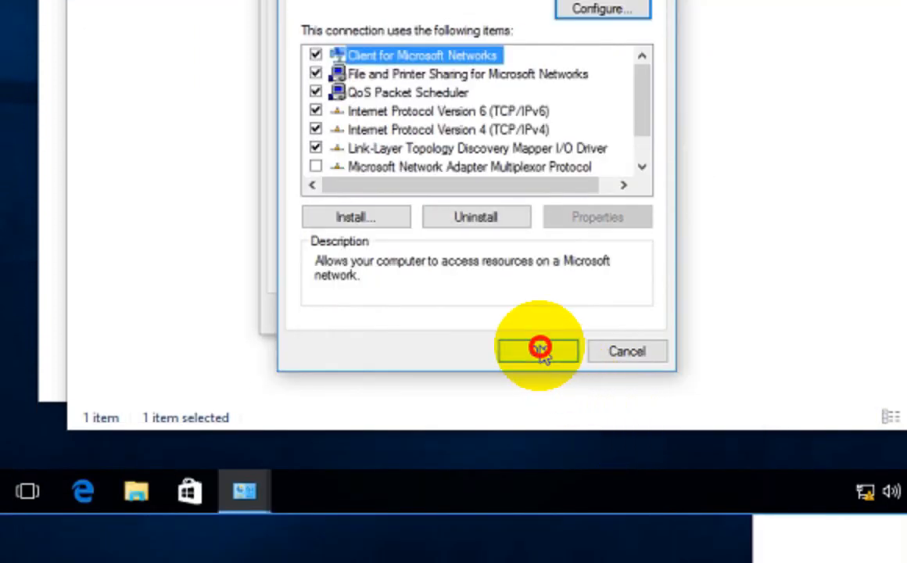
{"action": "left_click", "coordinate": [630, 311]}
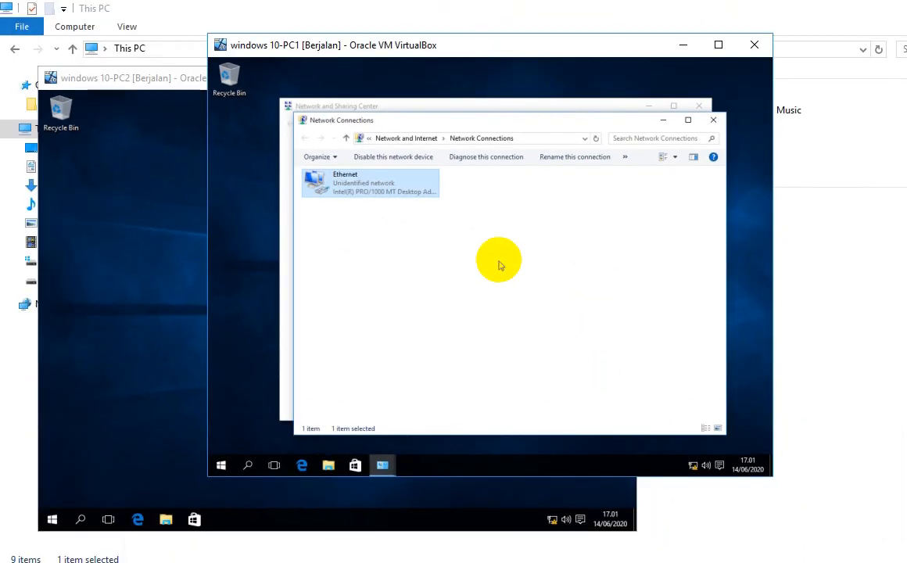
Step: View PC1's Ethernet status details showing 192.168.11.1, then close every network window
{"action": "left_click", "coordinate": [716, 119]}
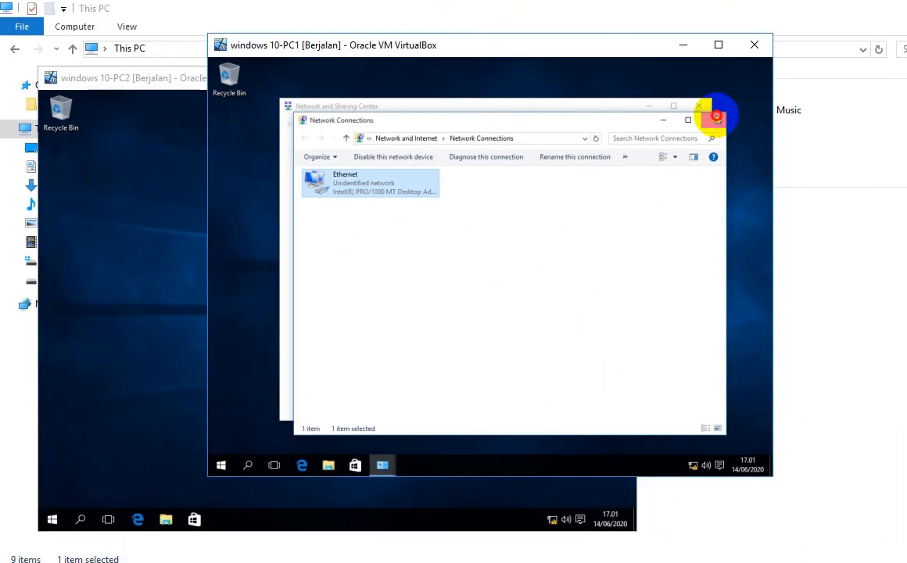
{"action": "right_click", "coordinate": [370, 185]}
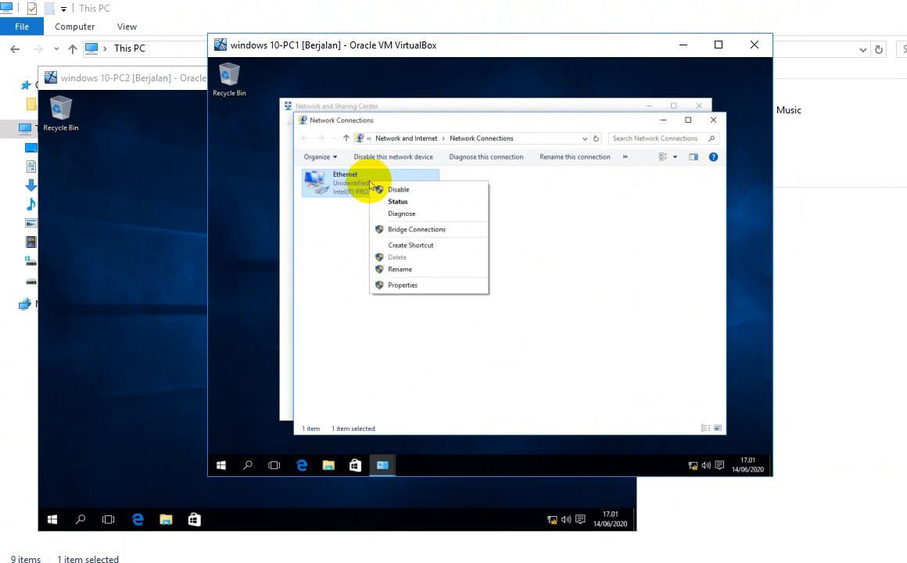
{"action": "left_click", "coordinate": [395, 202]}
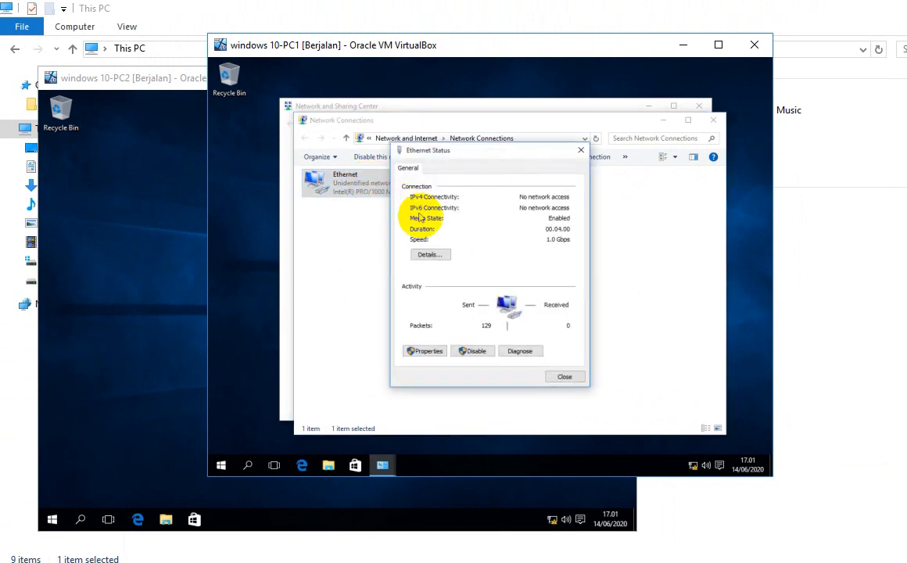
{"action": "left_click", "coordinate": [444, 256]}
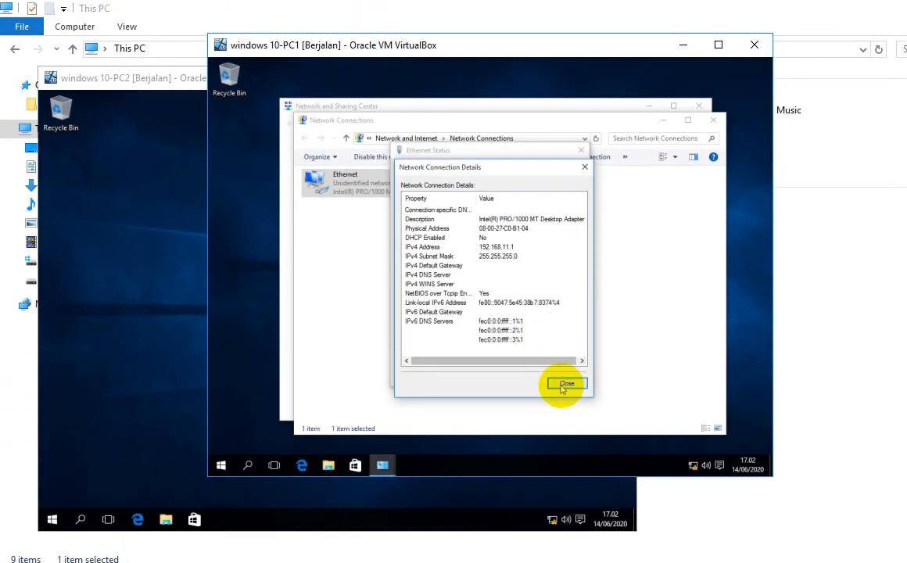
{"action": "left_click", "coordinate": [570, 486]}
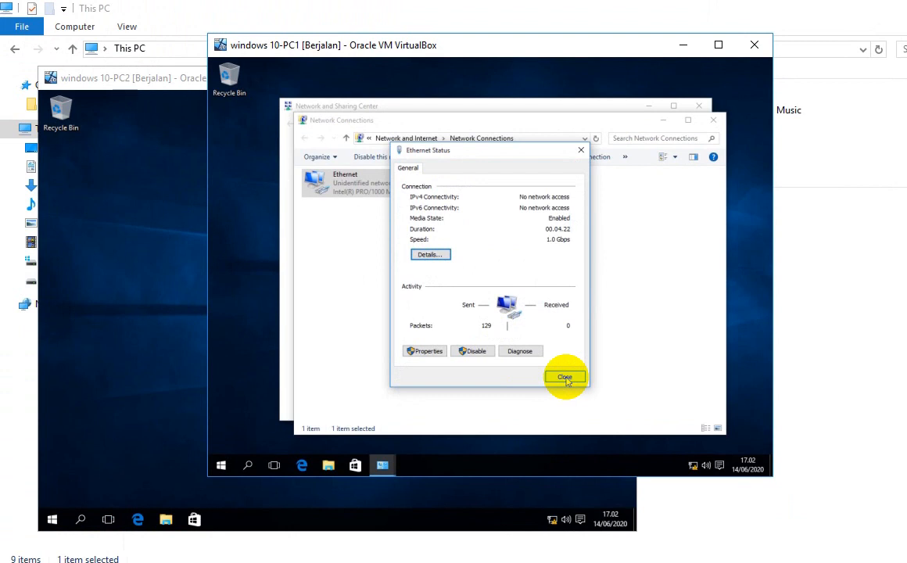
{"action": "left_click", "coordinate": [567, 377]}
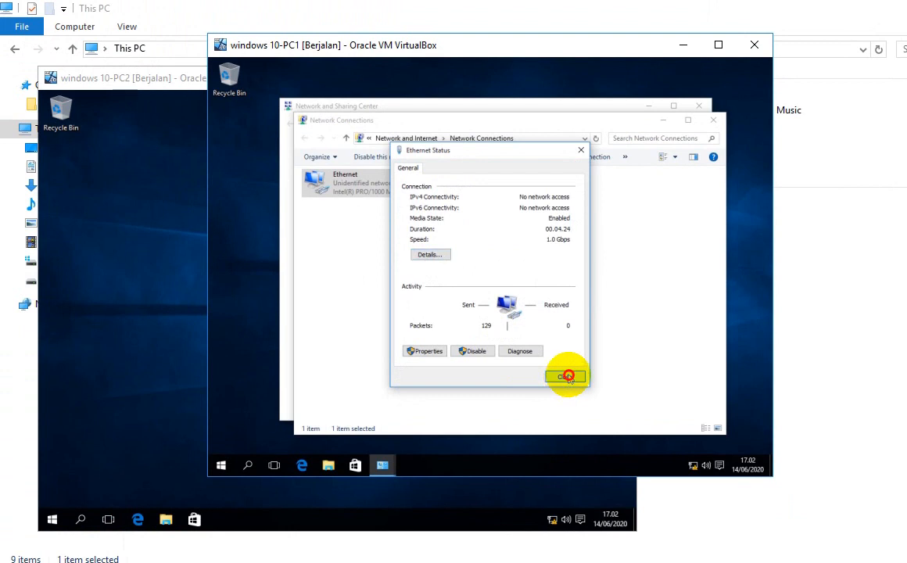
{"action": "left_click", "coordinate": [712, 118]}
{"action": "left_click", "coordinate": [695, 106]}
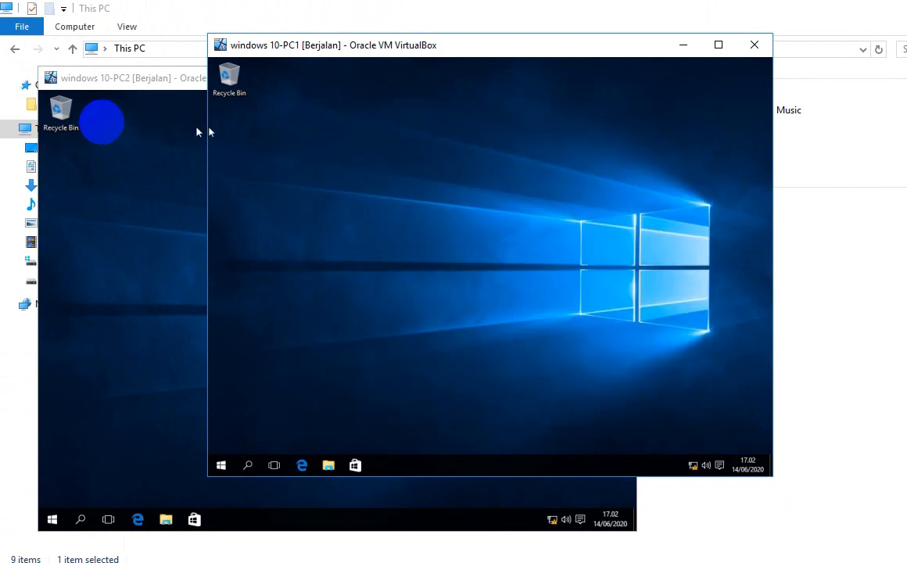
Step: On PC2, open the Ethernet adapter's IPv4 properties via Network and Sharing Center
{"action": "left_click", "coordinate": [110, 127]}
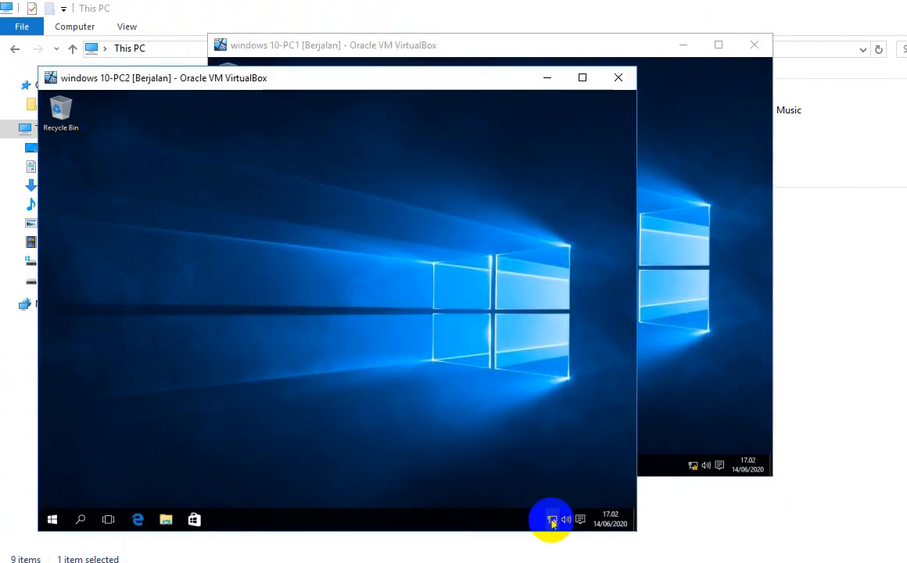
{"action": "mouse_move", "coordinate": [551, 522]}
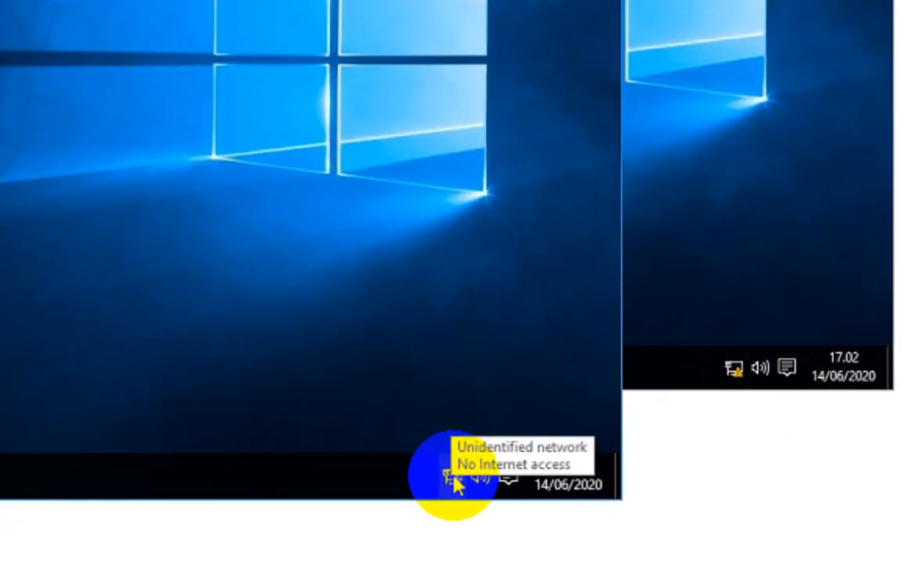
{"action": "left_click", "coordinate": [552, 522]}
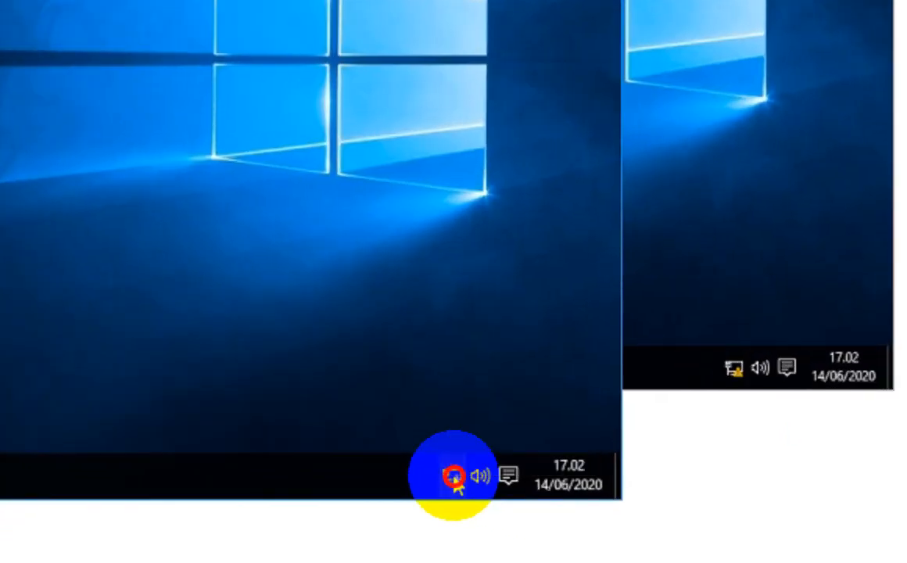
{"action": "right_click", "coordinate": [453, 479]}
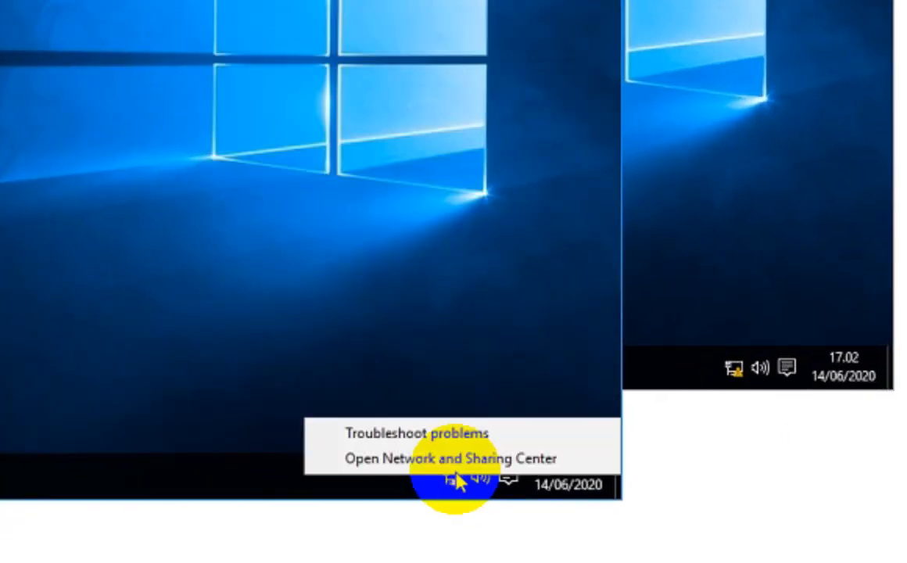
{"action": "left_click", "coordinate": [455, 459]}
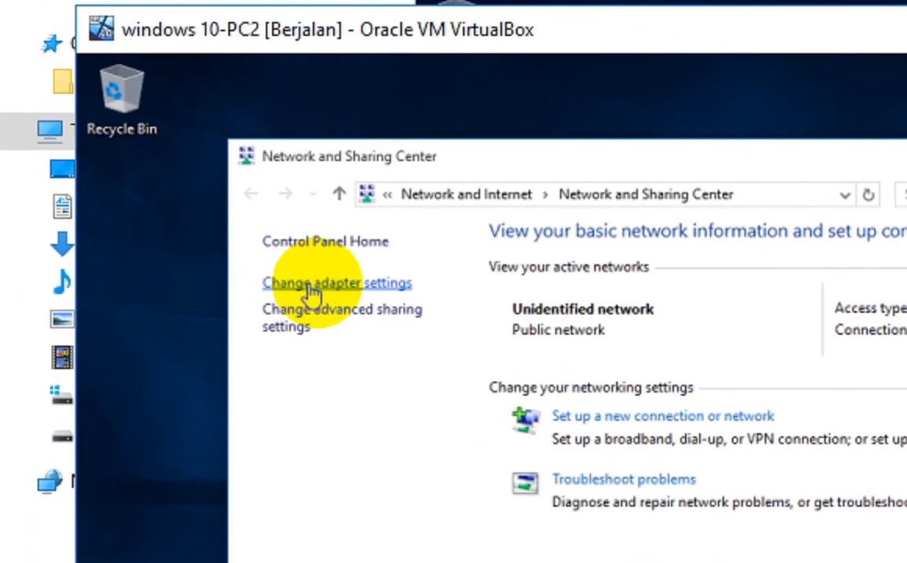
{"action": "left_click", "coordinate": [321, 286]}
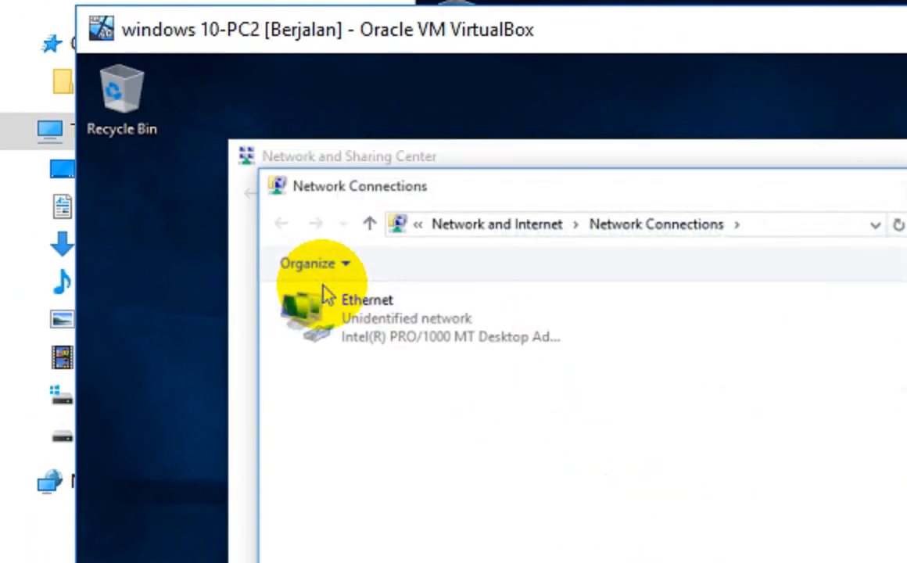
{"action": "left_click", "coordinate": [436, 338]}
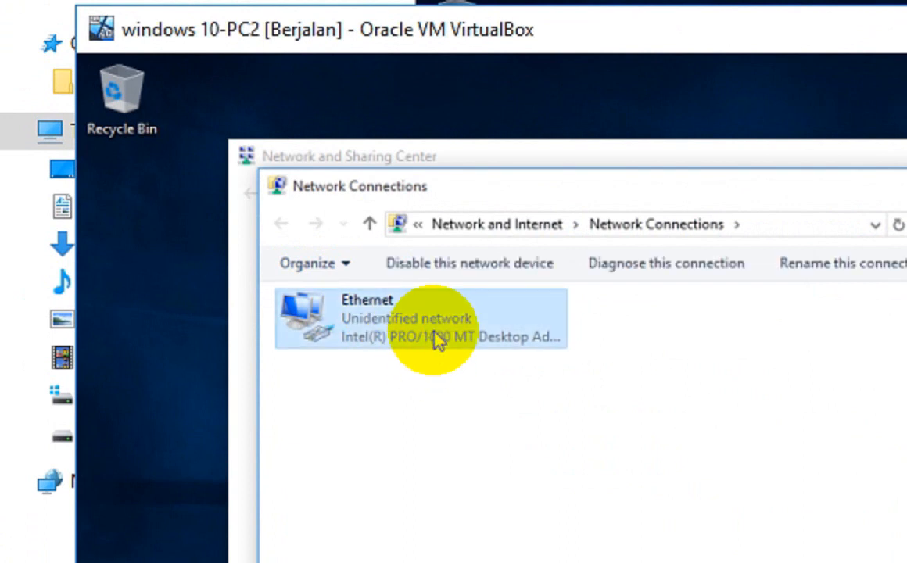
{"action": "double_click", "coordinate": [437, 340]}
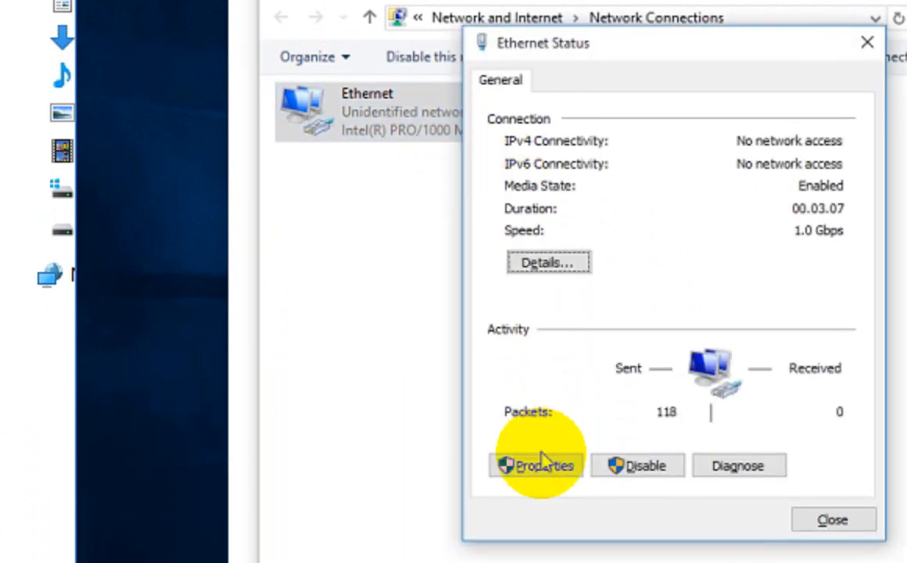
{"action": "left_click", "coordinate": [543, 475]}
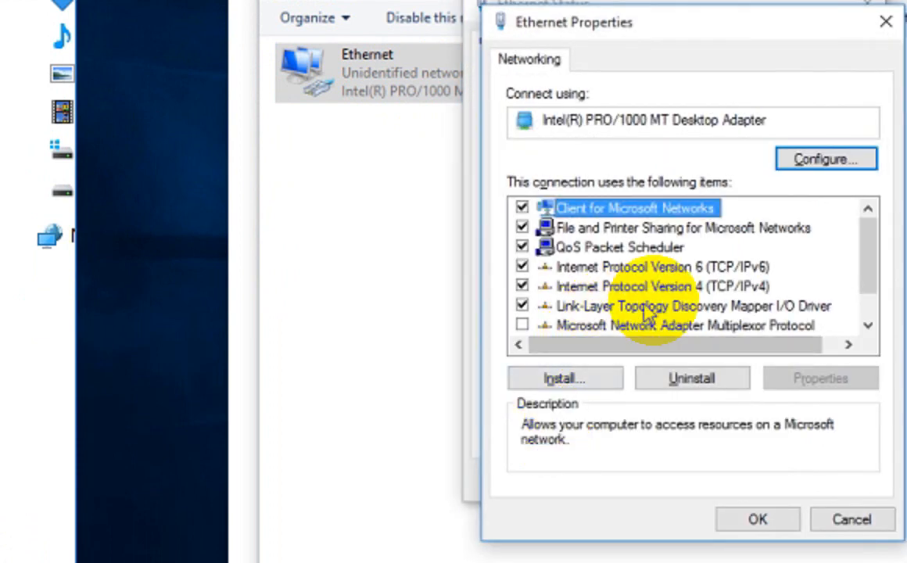
{"action": "double_click", "coordinate": [617, 286]}
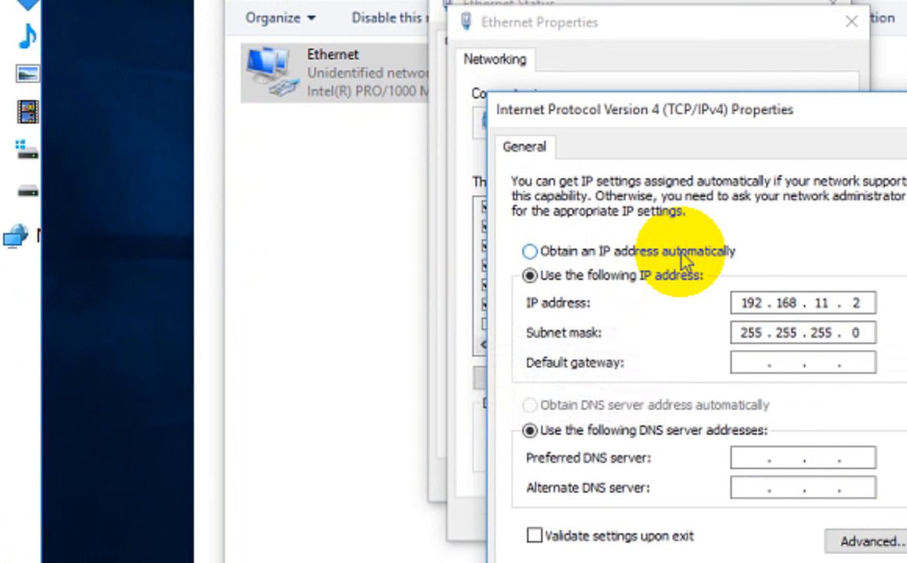
Step: Enter static IP 192.168.11.2 with mask 255.255.255.0 and confirm both dialogs
{"action": "left_click", "coordinate": [680, 255]}
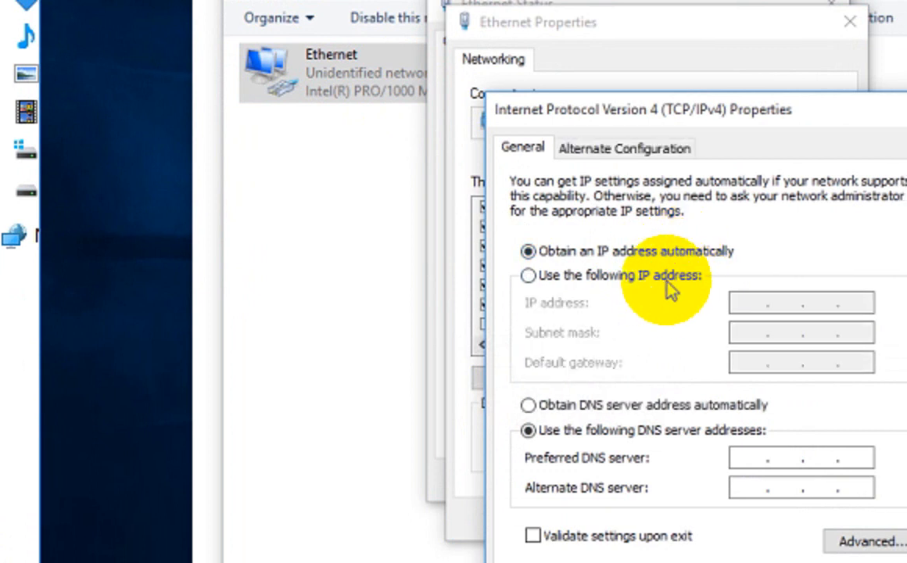
{"action": "left_click", "coordinate": [664, 280]}
{"action": "left_click", "coordinate": [692, 305]}
{"action": "type", "text": "192 . 168 . 11 . 2"}
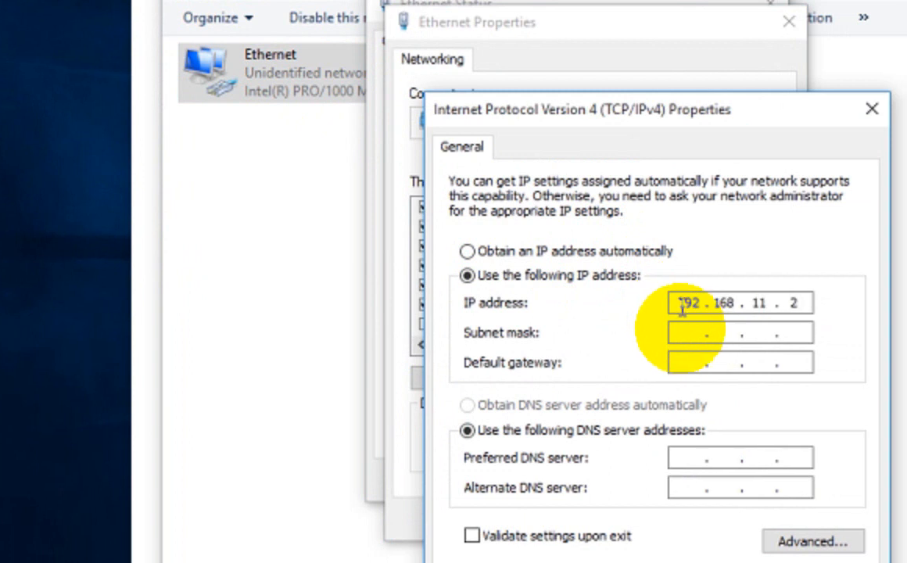
{"action": "left_click", "coordinate": [695, 333]}
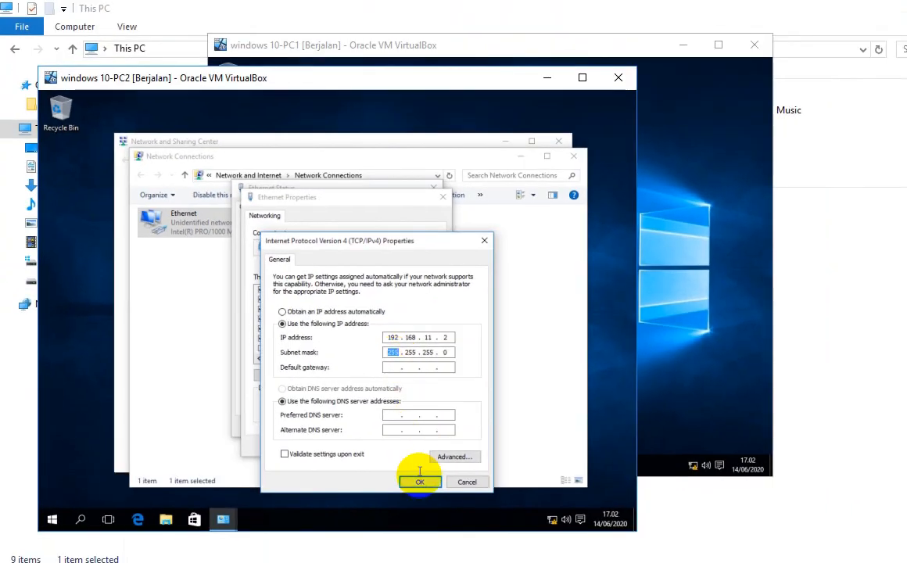
{"action": "left_click", "coordinate": [719, 562]}
{"action": "left_click", "coordinate": [383, 445]}
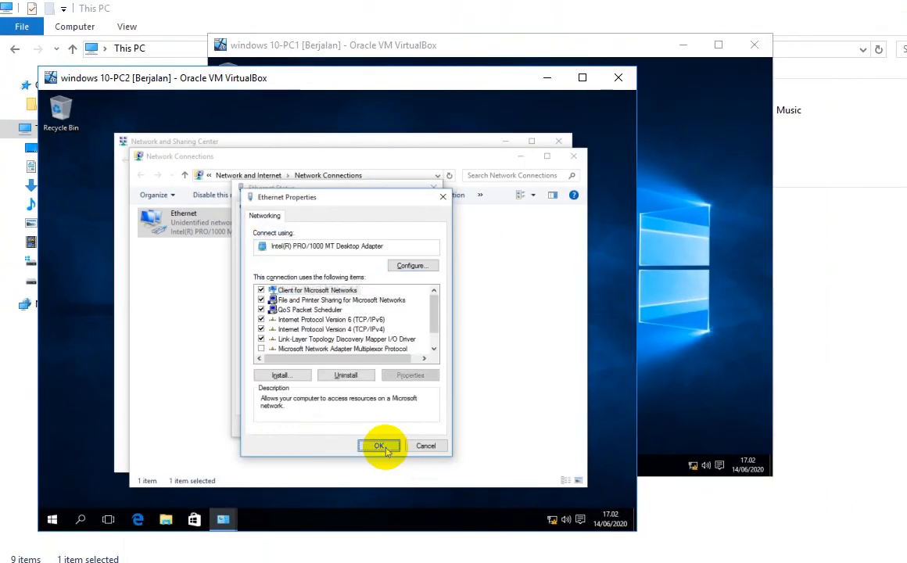
Step: Review PC2's Ethernet details for 192.168.11.2 and 255.255.255.0, then close all network windows
{"action": "left_click", "coordinate": [398, 428]}
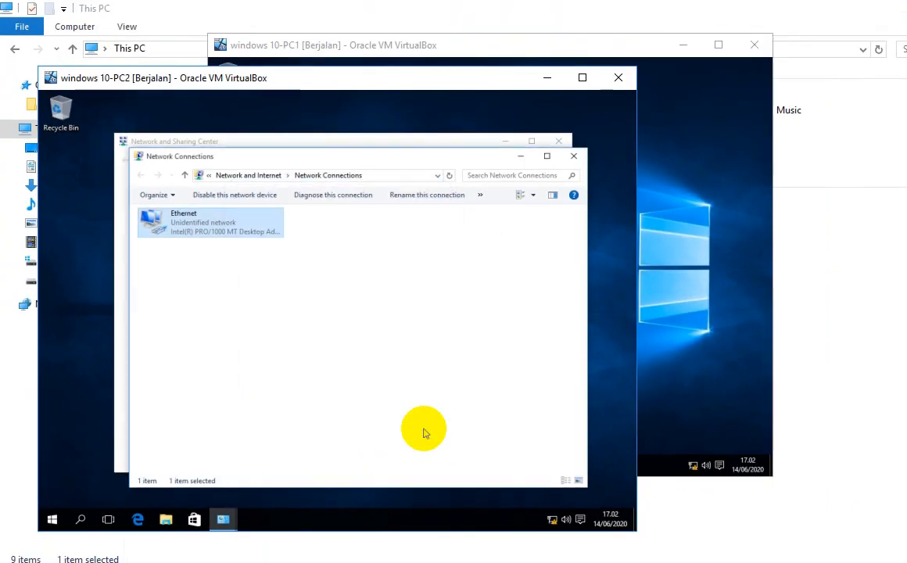
{"action": "right_click", "coordinate": [233, 224]}
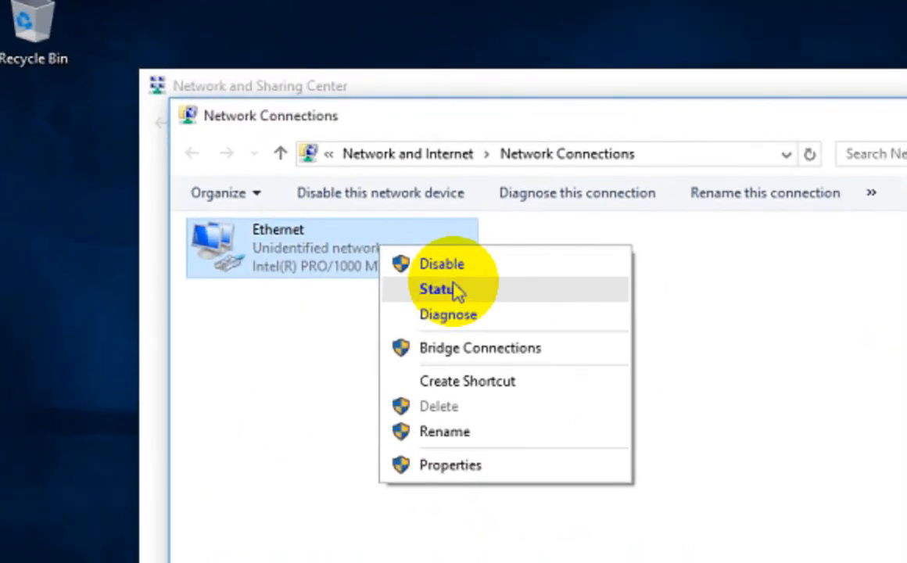
{"action": "left_click", "coordinate": [456, 290]}
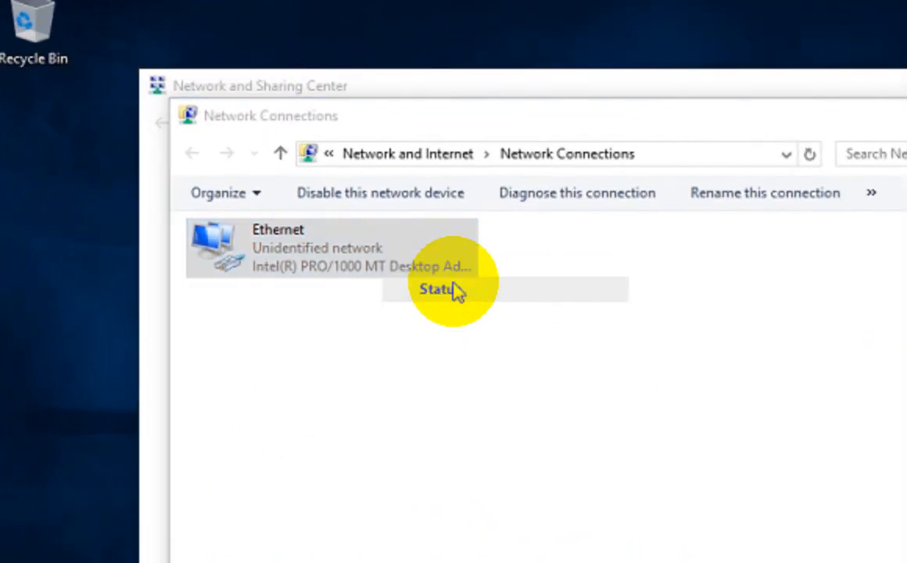
{"action": "left_click", "coordinate": [449, 400]}
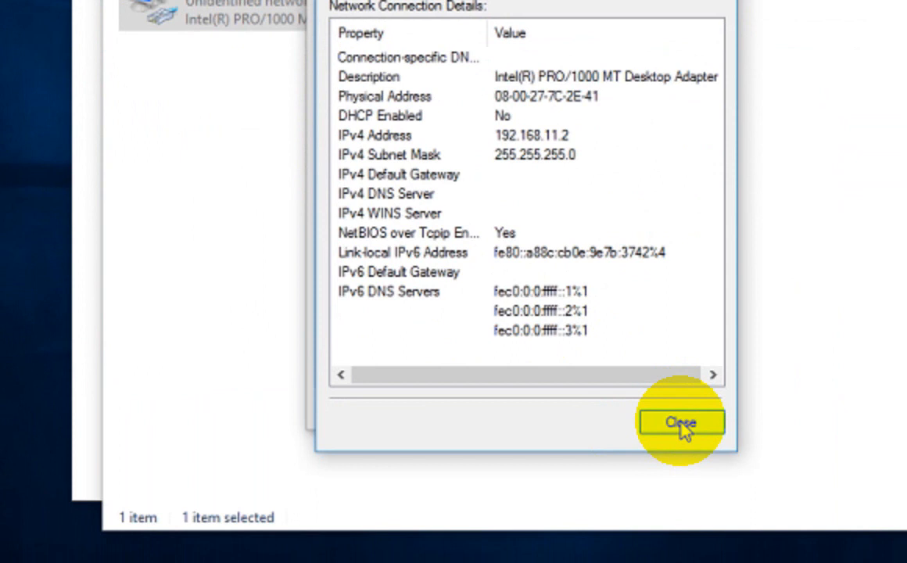
{"action": "left_click", "coordinate": [681, 422]}
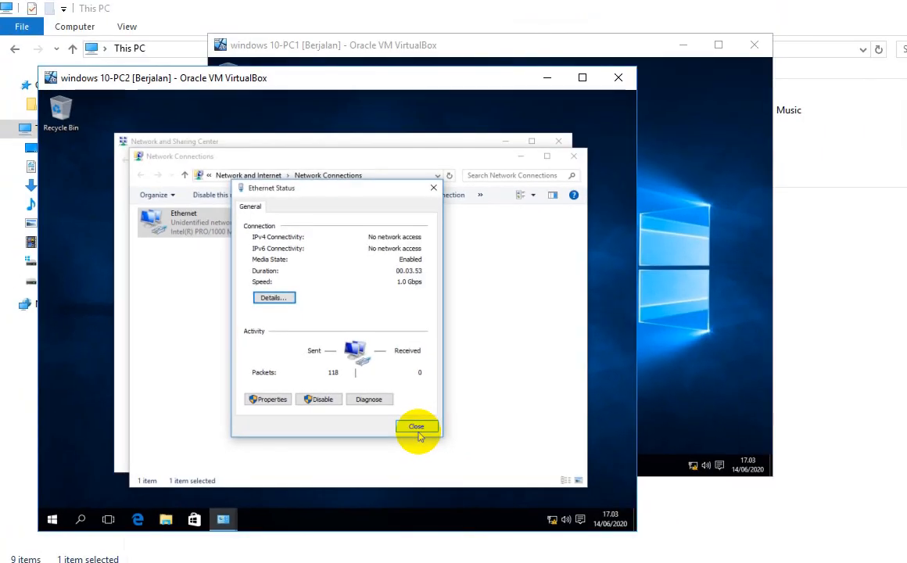
{"action": "left_click", "coordinate": [677, 410]}
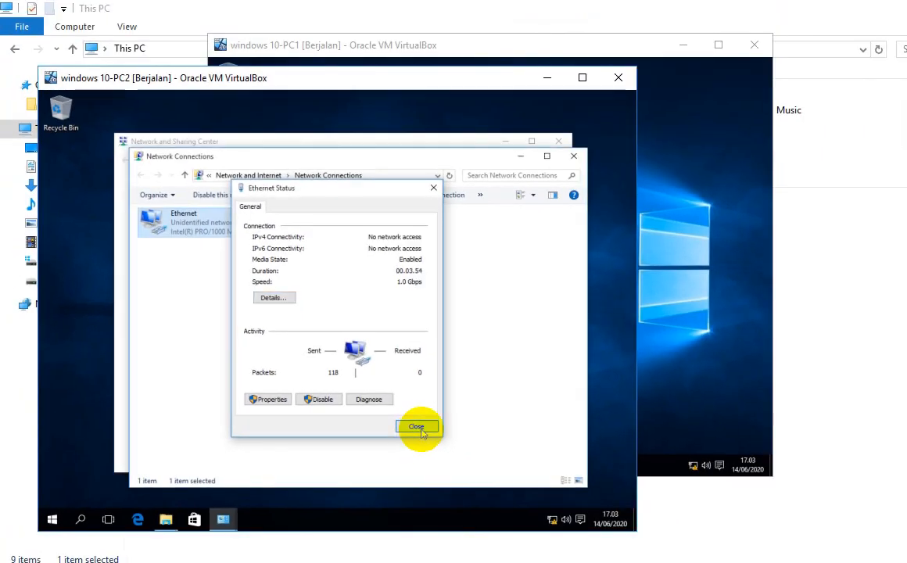
{"action": "left_click", "coordinate": [573, 156]}
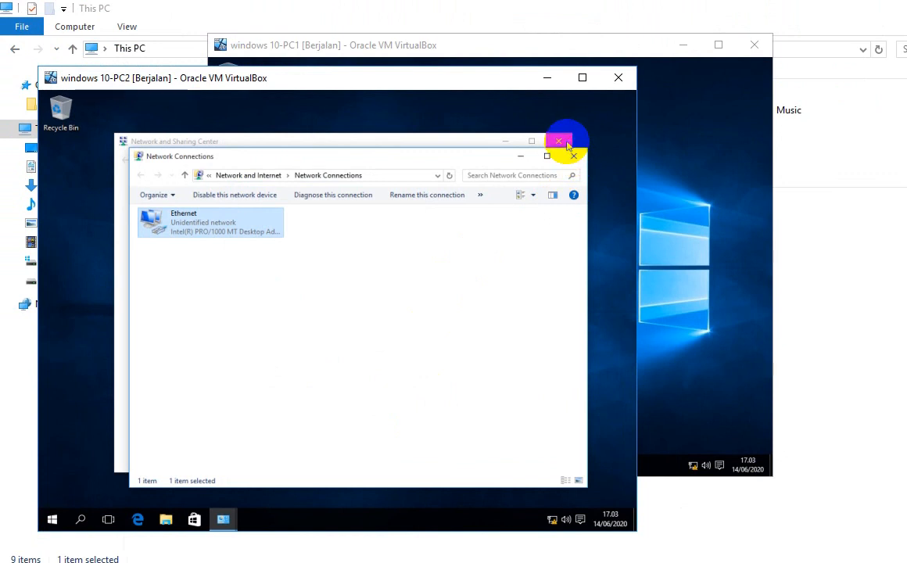
{"action": "left_click", "coordinate": [573, 154]}
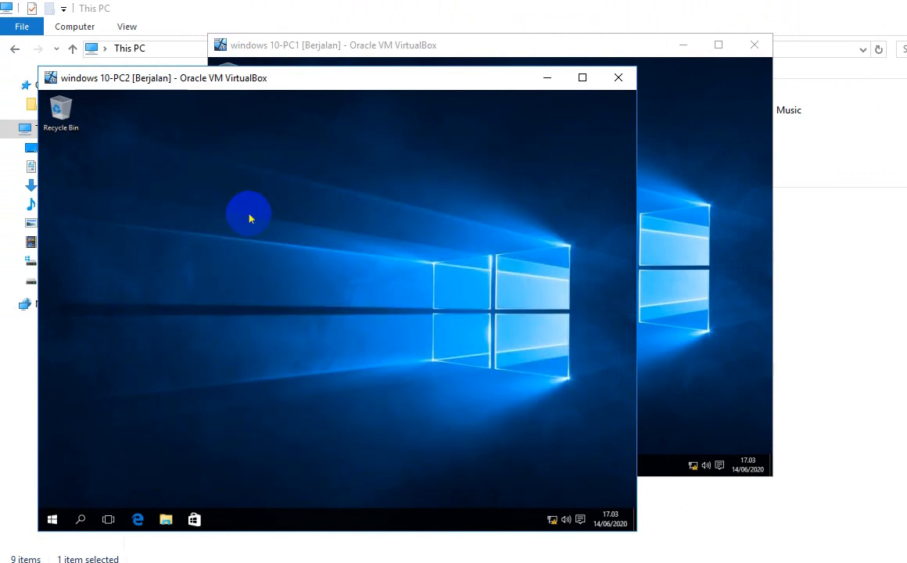
Step: Bring the PC1 virtual machine window to the front
{"action": "left_click", "coordinate": [643, 189]}
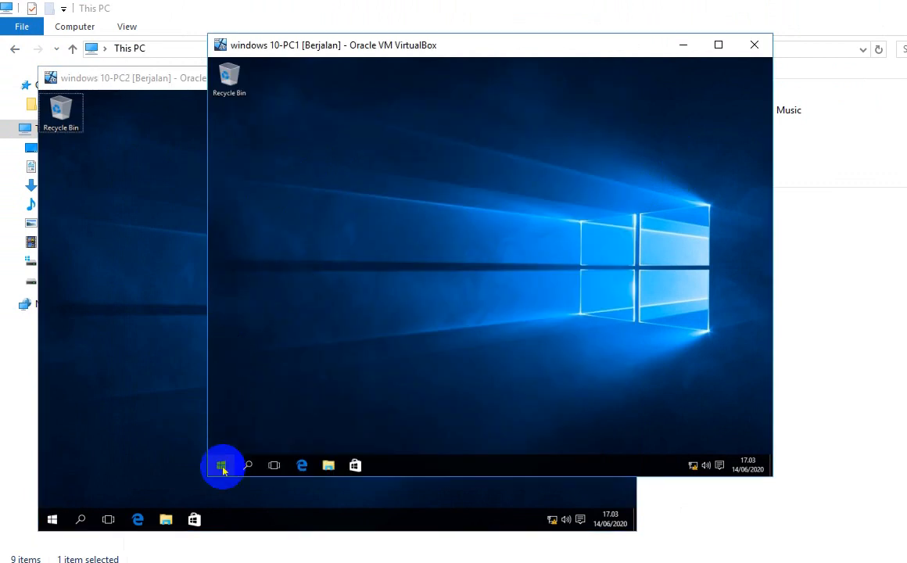
{"action": "left_click", "coordinate": [150, 258]}
{"action": "left_click", "coordinate": [251, 47]}
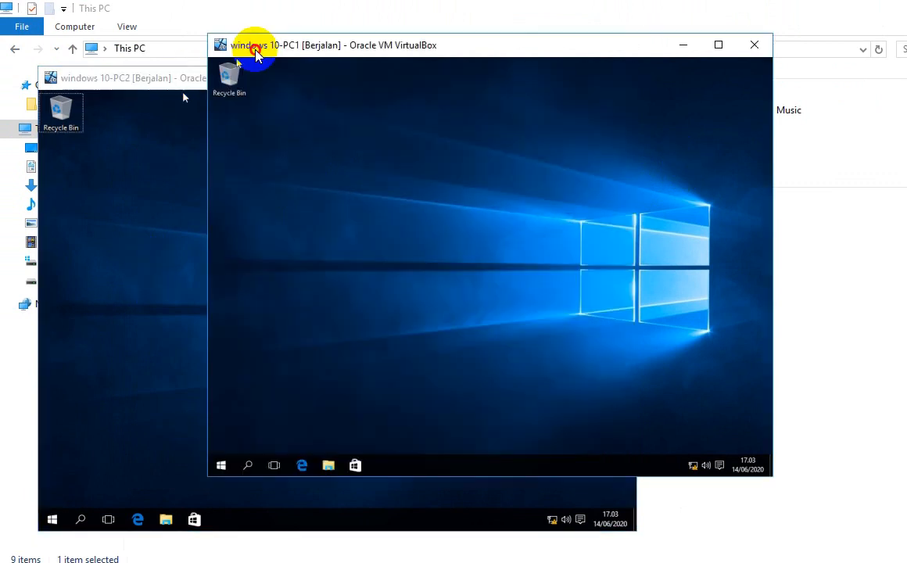
{"action": "left_click", "coordinate": [175, 86]}
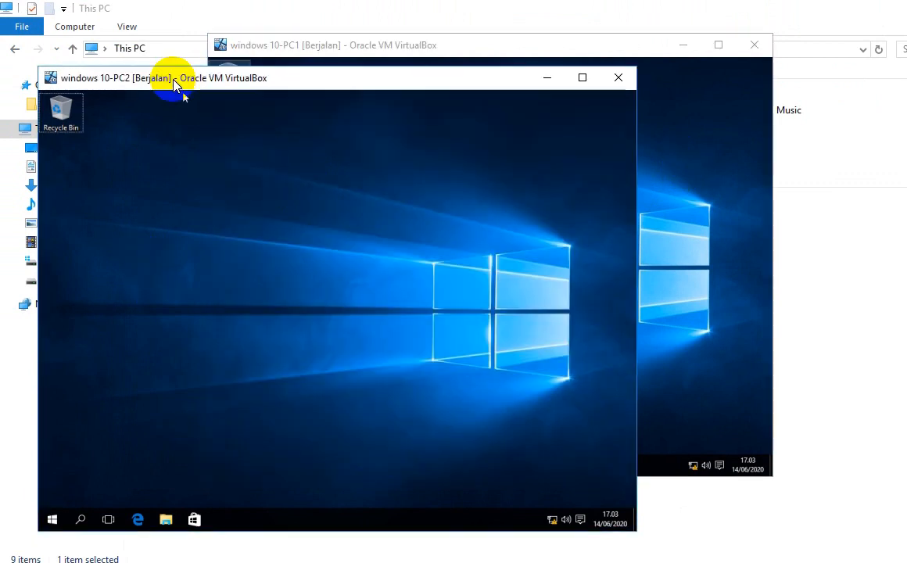
{"action": "left_click", "coordinate": [275, 45]}
{"action": "left_click", "coordinate": [181, 87]}
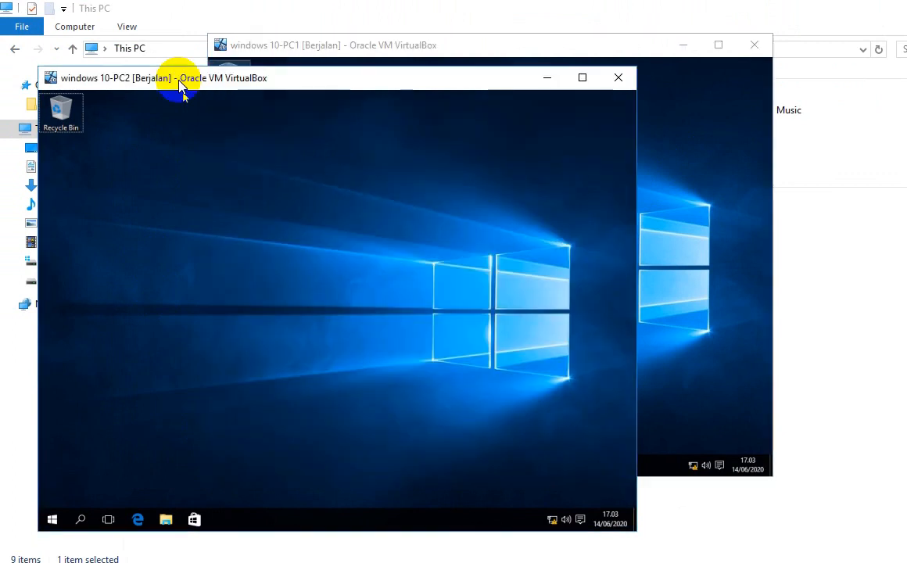
{"action": "left_click", "coordinate": [274, 44]}
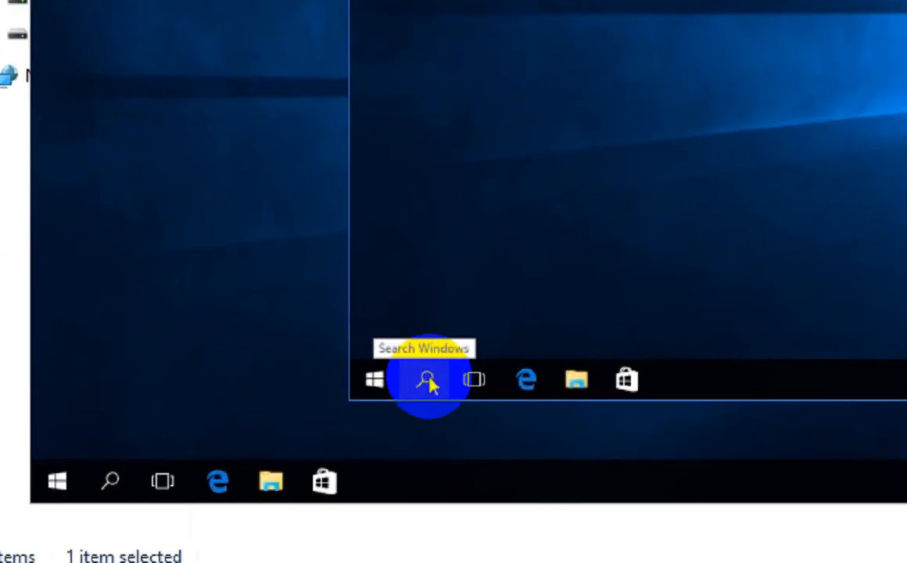
Step: Open Command Prompt on PC1 and run IPCONFIG, showing 192.168.11.1
{"action": "left_click", "coordinate": [428, 380]}
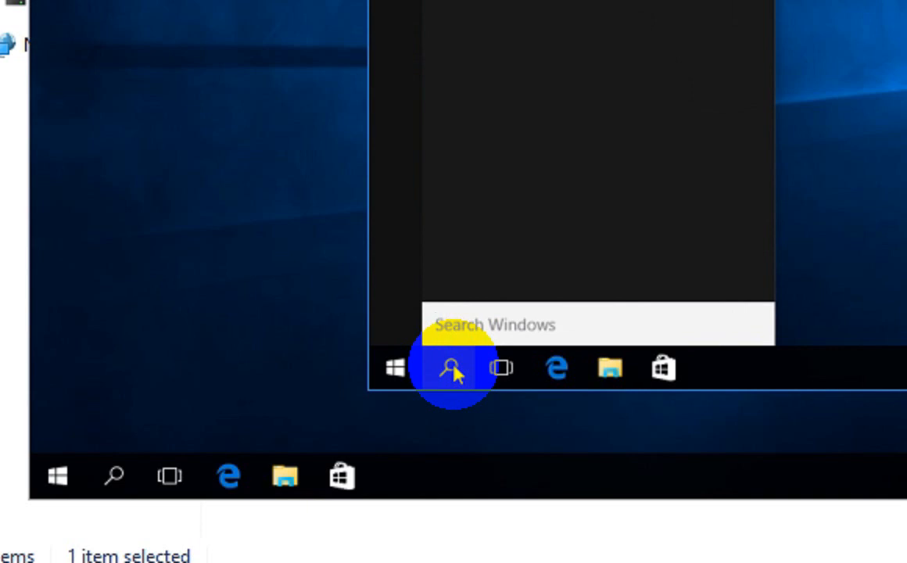
{"action": "type", "text": "CMD"}
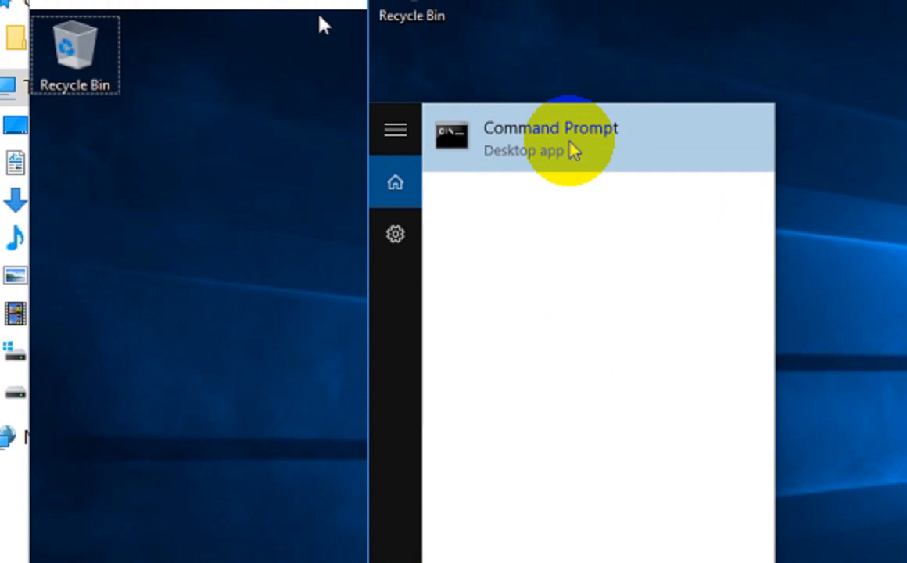
{"action": "left_click", "coordinate": [569, 145]}
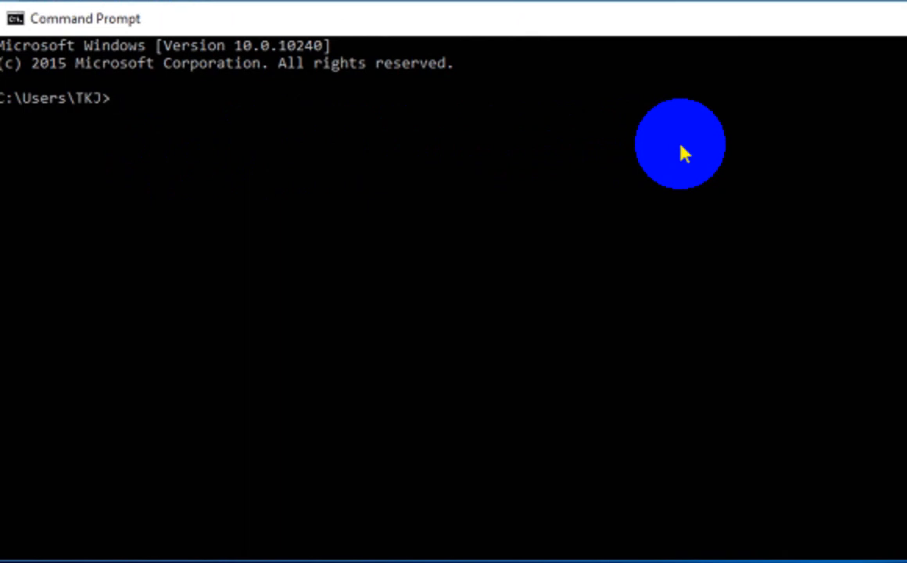
{"action": "type", "text": "IPCONFIG"}
{"action": "key", "text": "Return"}
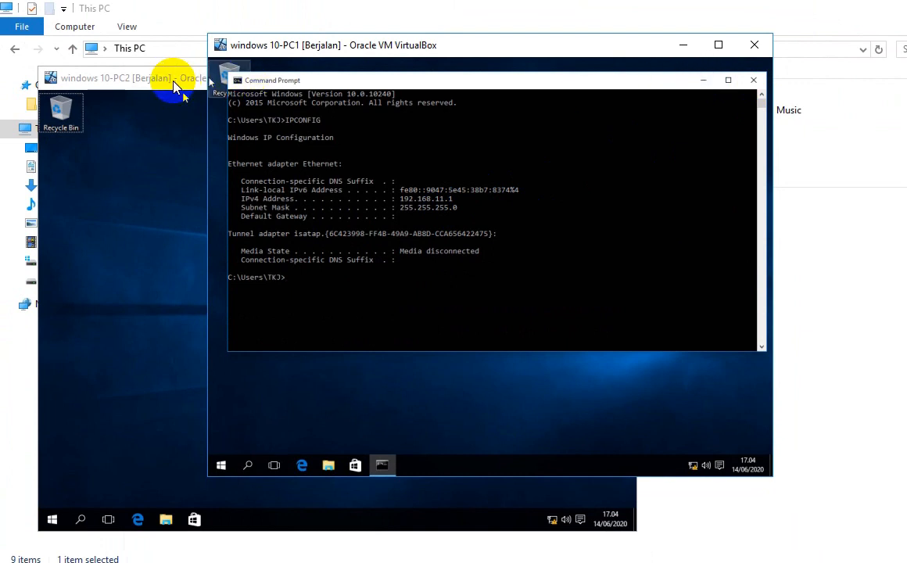
{"action": "left_click", "coordinate": [179, 77]}
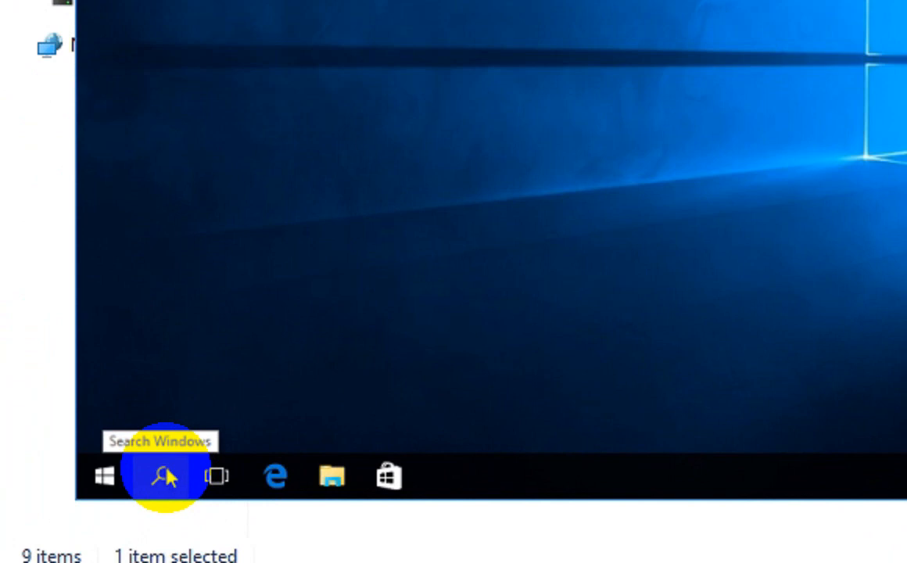
Step: Open Command Prompt on PC2, run ipconfig, then ping 192.168.11.1, which times out
{"action": "left_click", "coordinate": [165, 476]}
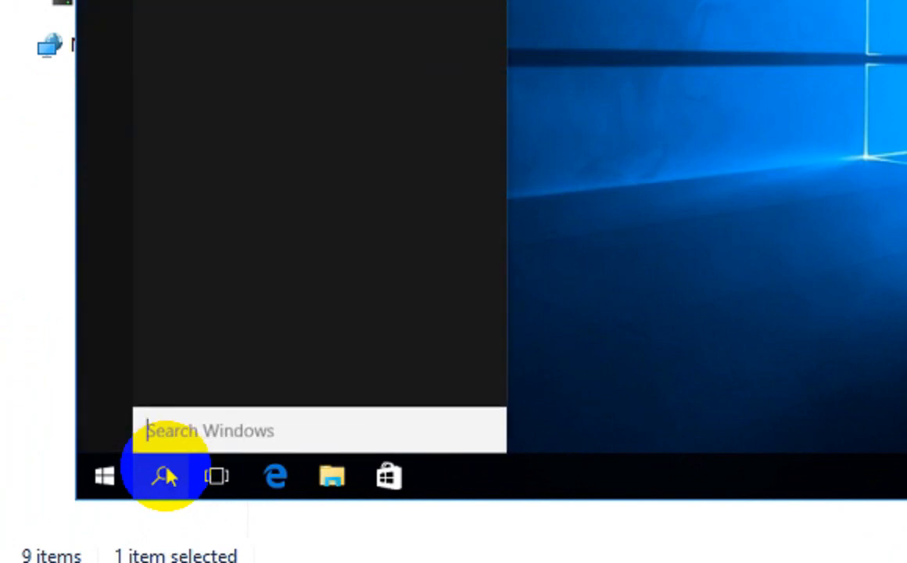
{"action": "type", "text": "CMD"}
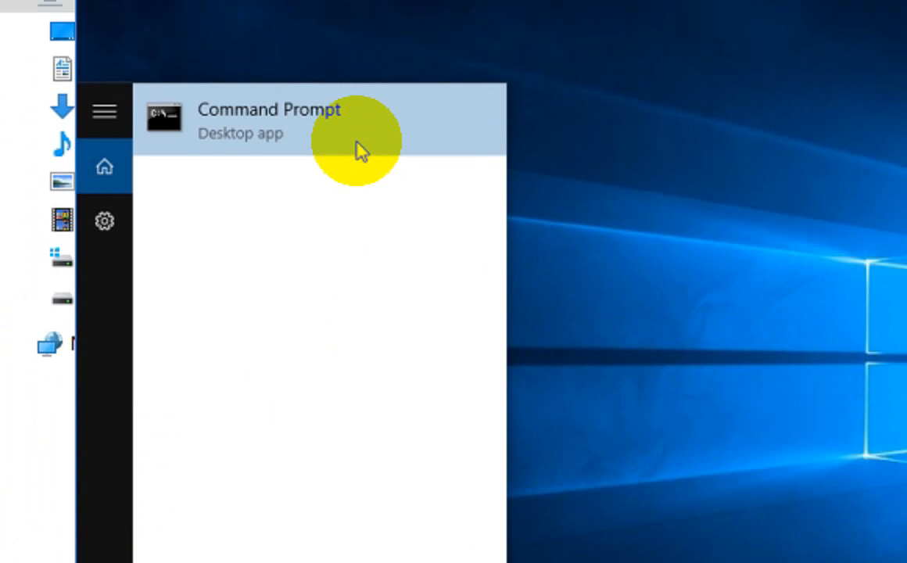
{"action": "left_click", "coordinate": [358, 148]}
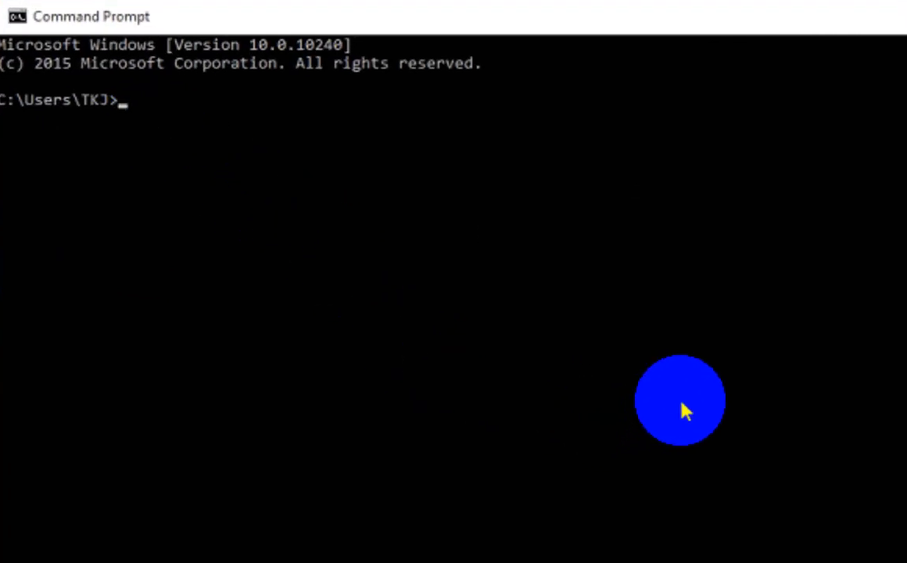
{"action": "type", "text": "IPCONFIG"}
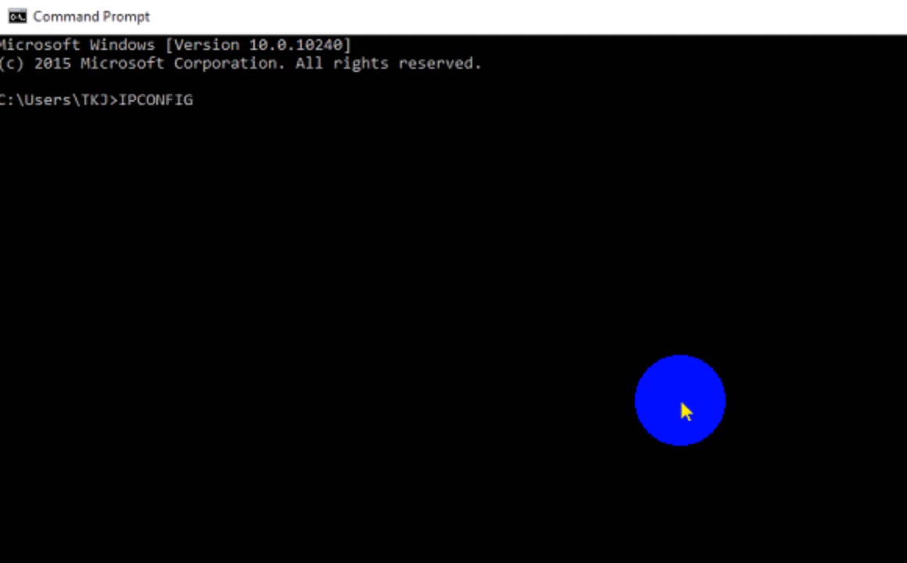
{"action": "key", "text": "BackSpace"}
{"action": "key", "text": "BackSpace"}
{"action": "key", "text": "BackSpace"}
{"action": "key", "text": "BackSpace"}
{"action": "key", "text": "BackSpace"}
{"action": "key", "text": "BackSpace"}
{"action": "key", "text": "BackSpace"}
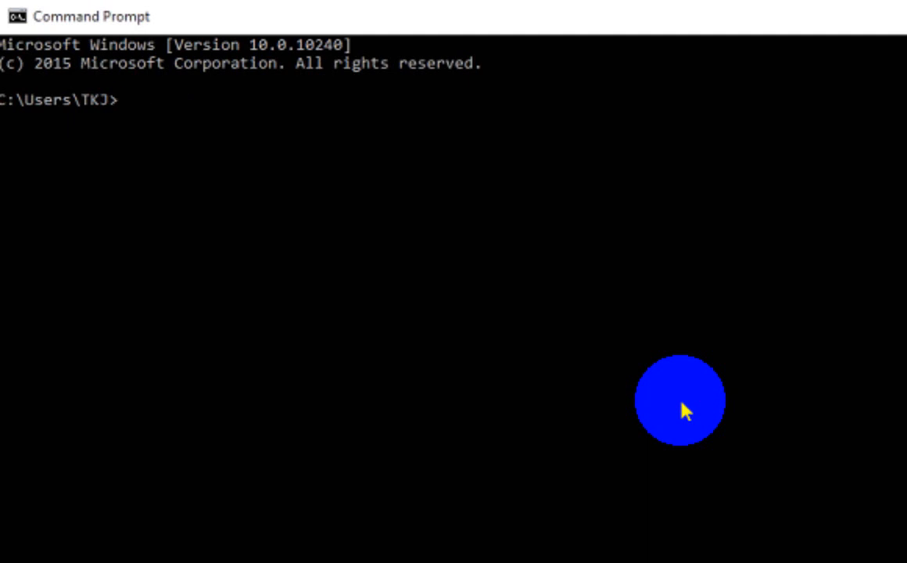
{"action": "type", "text": "ipconfig"}
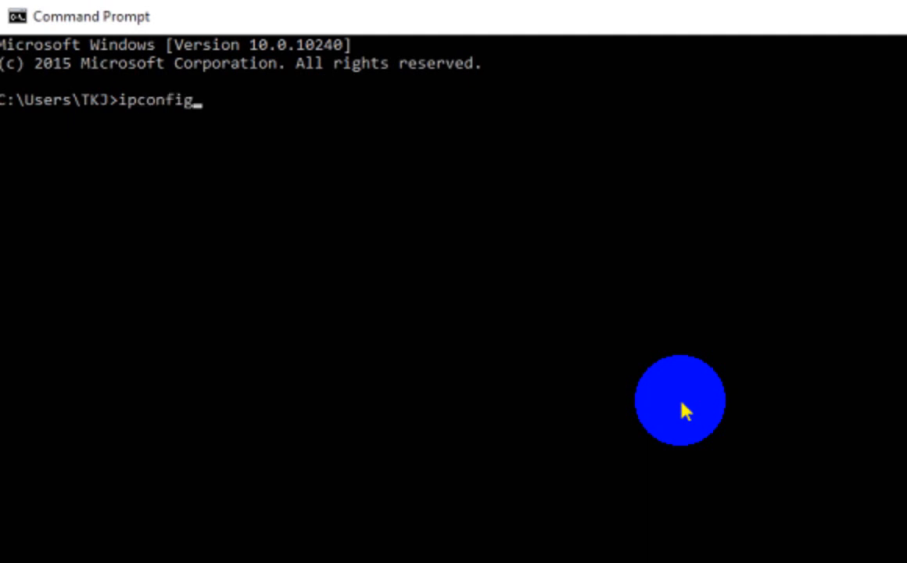
{"action": "key", "text": "Return"}
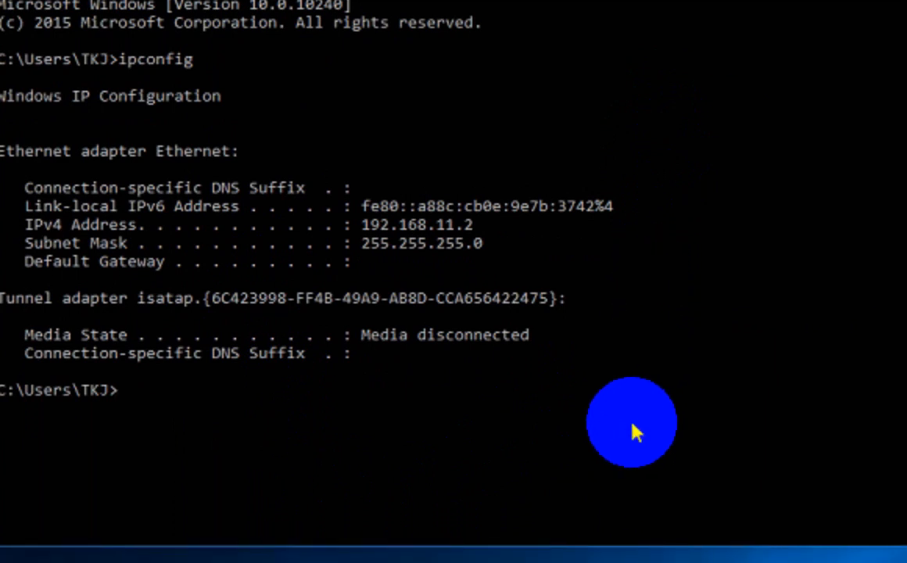
{"action": "type", "text": "g 1"}
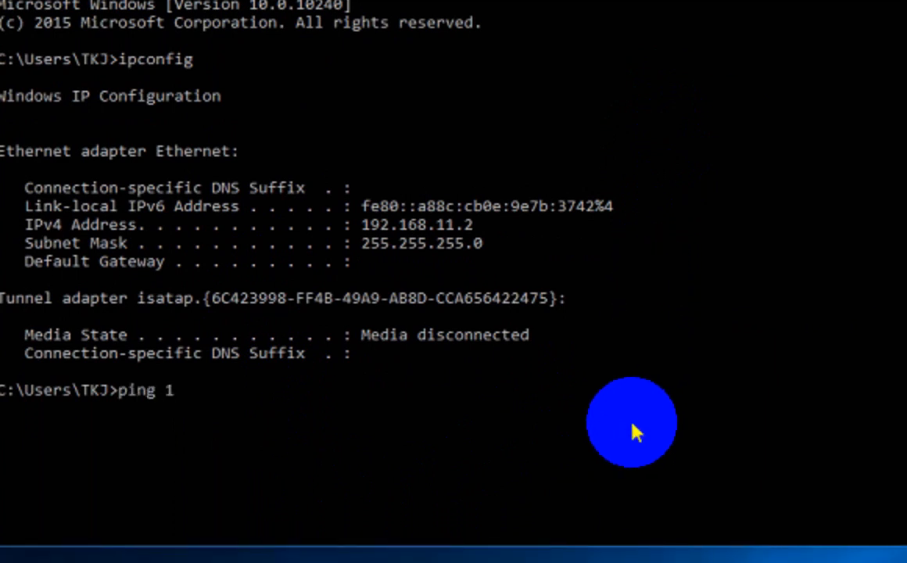
{"action": "type", "text": "92.168"}
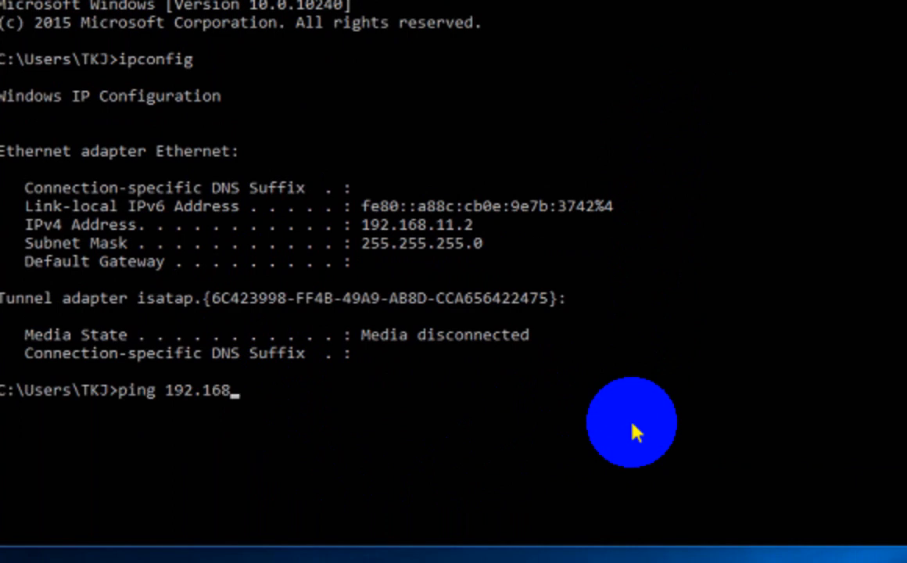
{"action": "type", "text": ".11.1"}
{"action": "key", "text": "Return"}
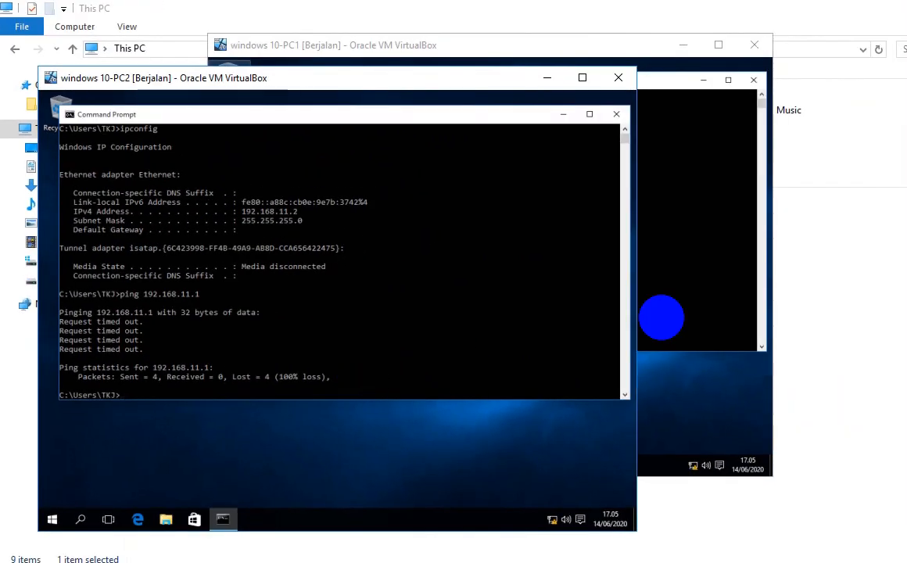
Step: From PC1's Command Prompt, ping 192.168.11.2 and see all four requests time out
{"action": "left_click", "coordinate": [759, 137]}
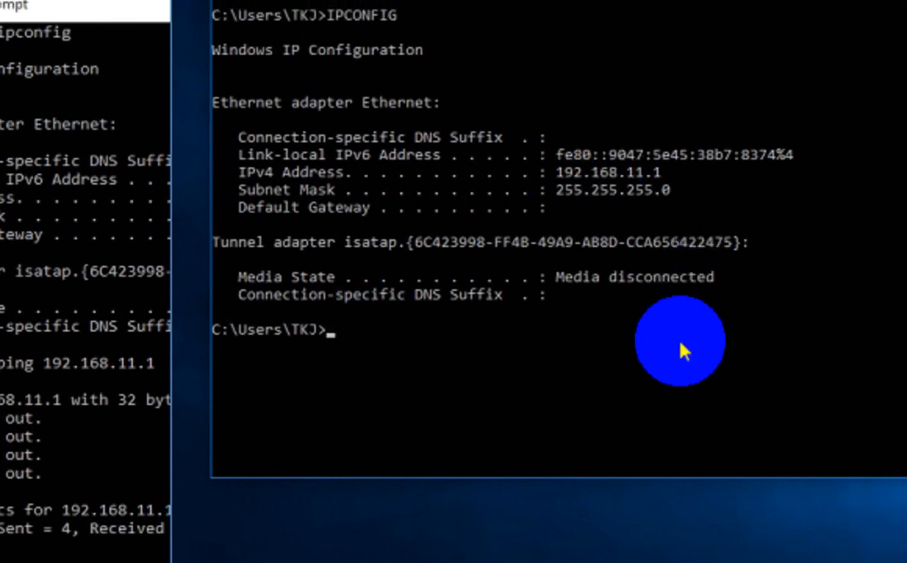
{"action": "type", "text": "ping 192.168"}
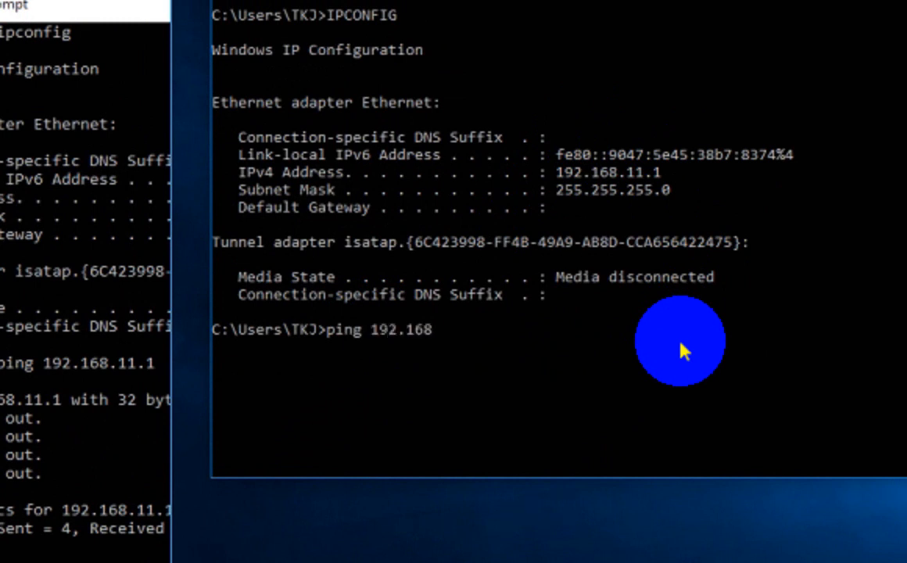
{"action": "type", "text": ".11.2"}
{"action": "key", "text": "Return"}
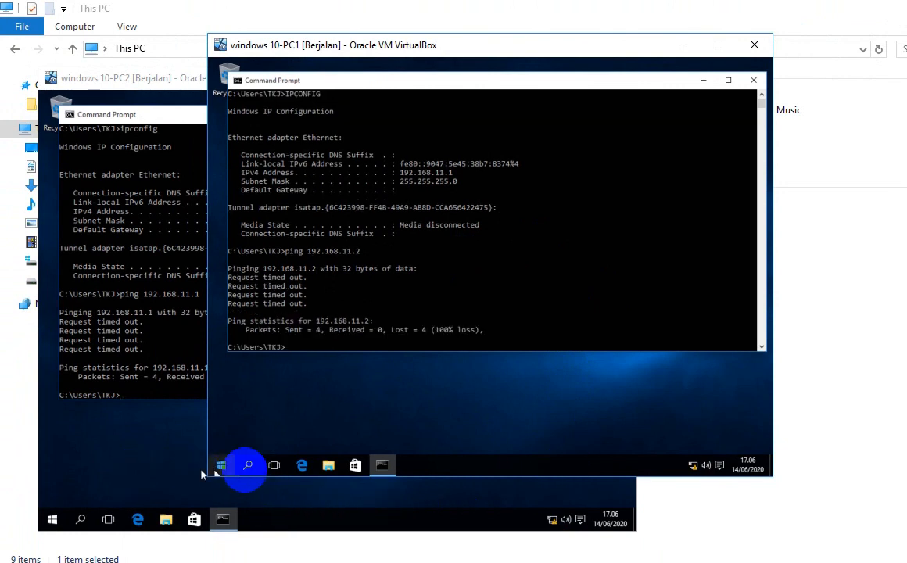
Step: Through Control Panel > System and Security, turn off PC1's Windows Firewall for private and public networks
{"action": "left_click", "coordinate": [248, 466]}
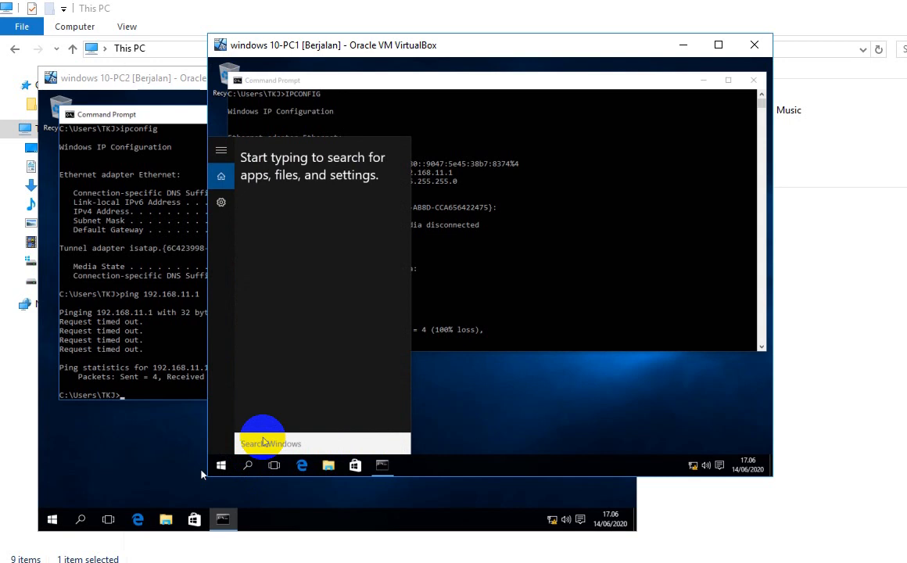
{"action": "type", "text": "cont"}
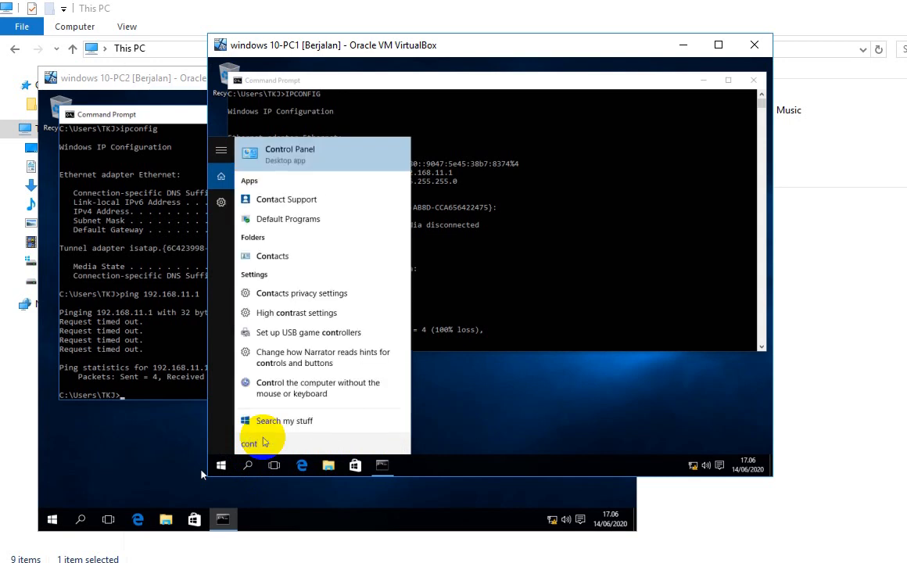
{"action": "type", "text": "rol"}
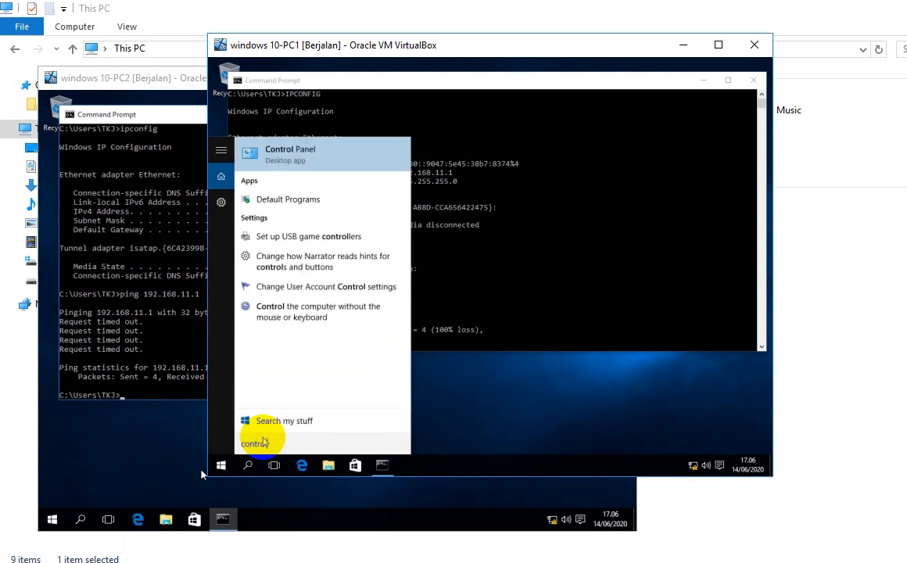
{"action": "left_click", "coordinate": [297, 155]}
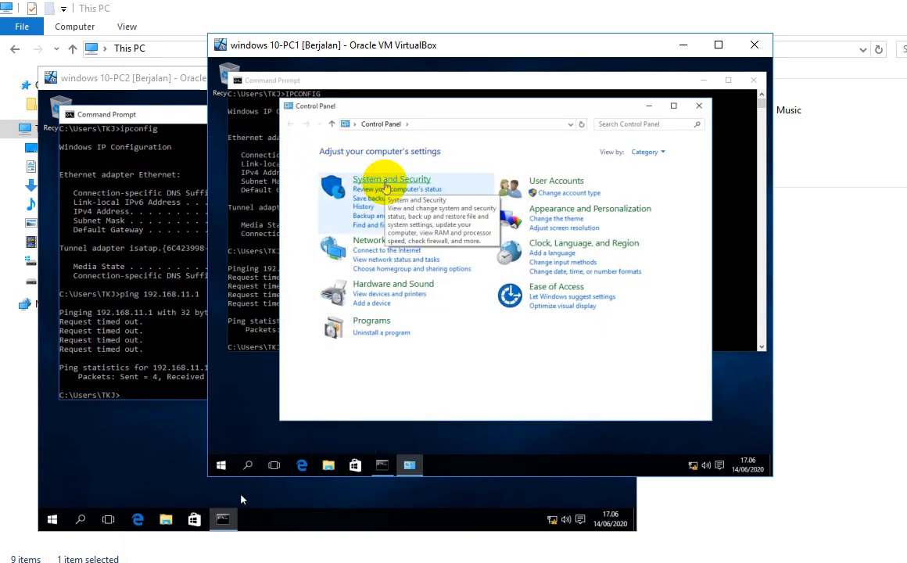
{"action": "left_click", "coordinate": [385, 187]}
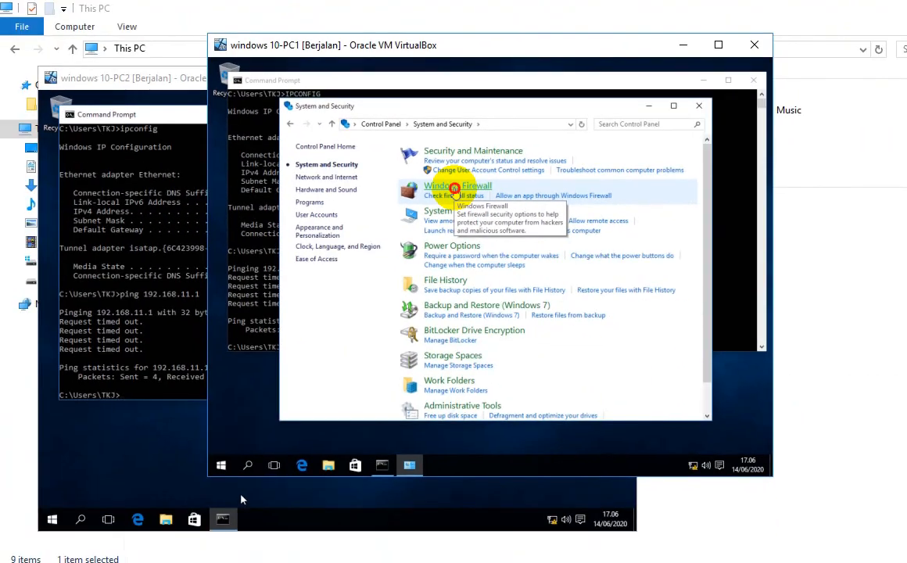
{"action": "left_click", "coordinate": [457, 283]}
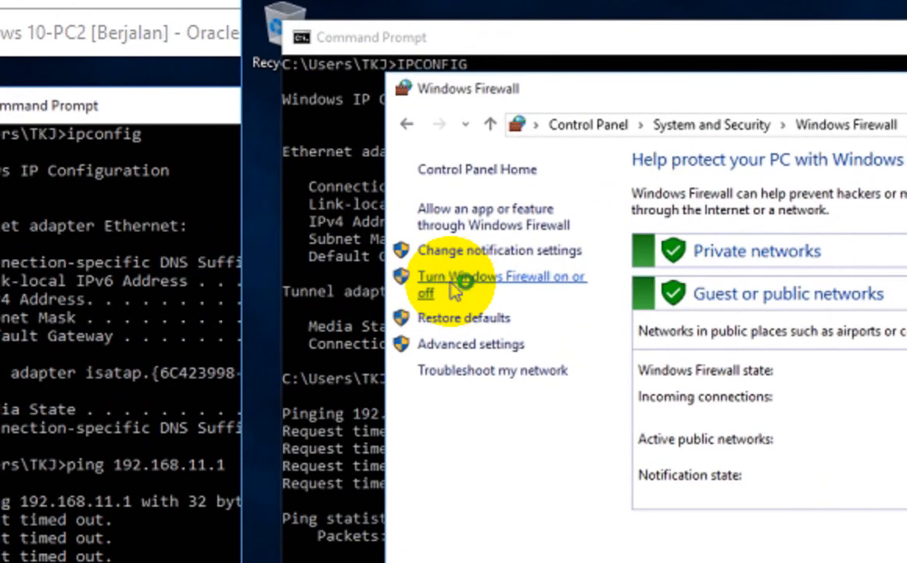
{"action": "left_click", "coordinate": [451, 285]}
{"action": "left_click", "coordinate": [600, 332]}
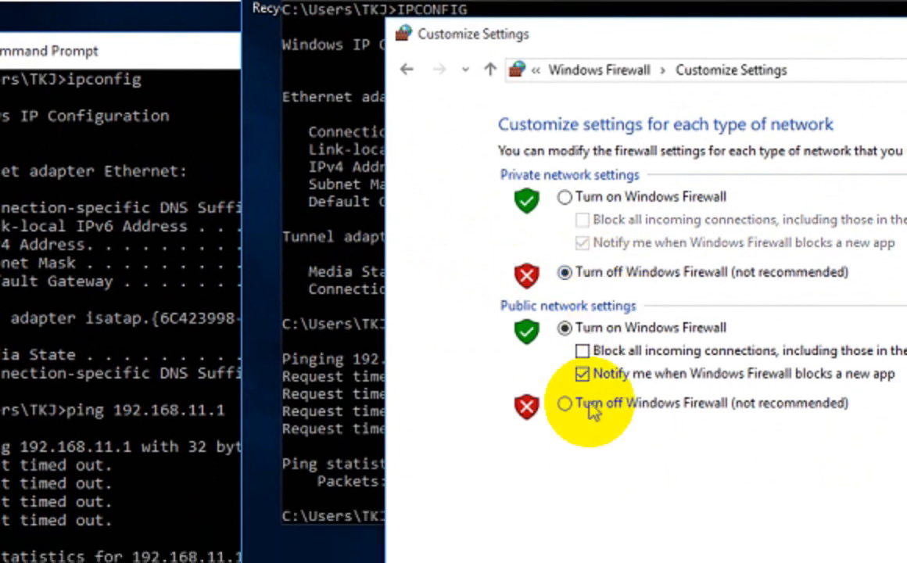
{"action": "left_click", "coordinate": [589, 456]}
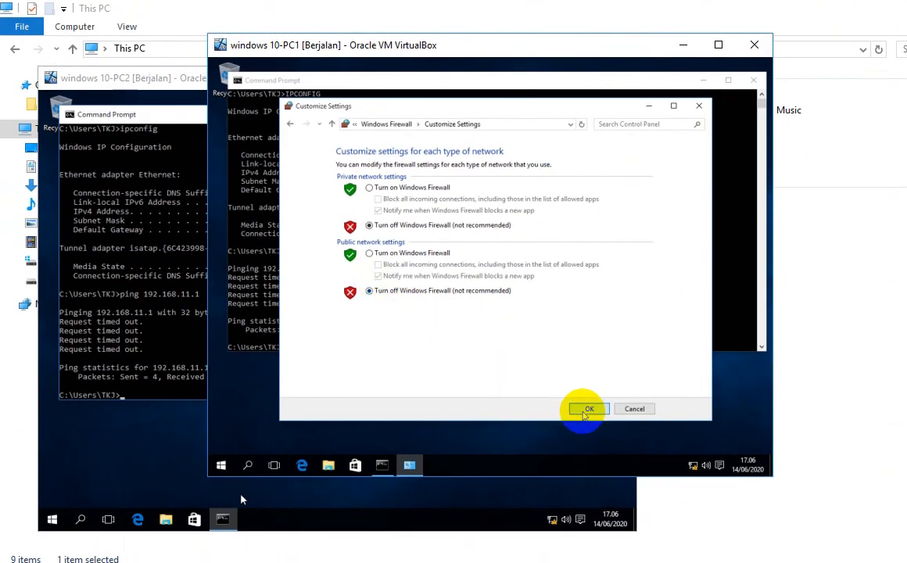
{"action": "left_click", "coordinate": [585, 410]}
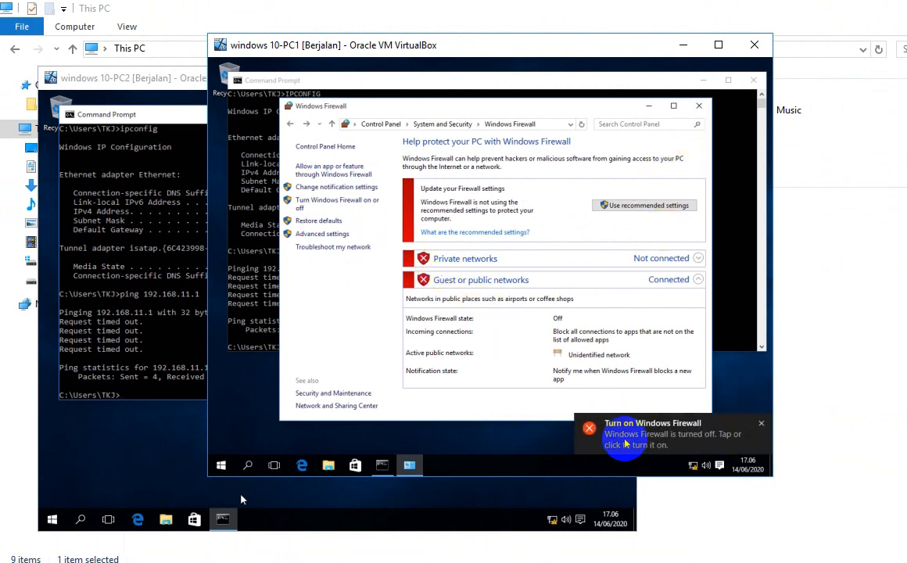
{"action": "left_click", "coordinate": [698, 105]}
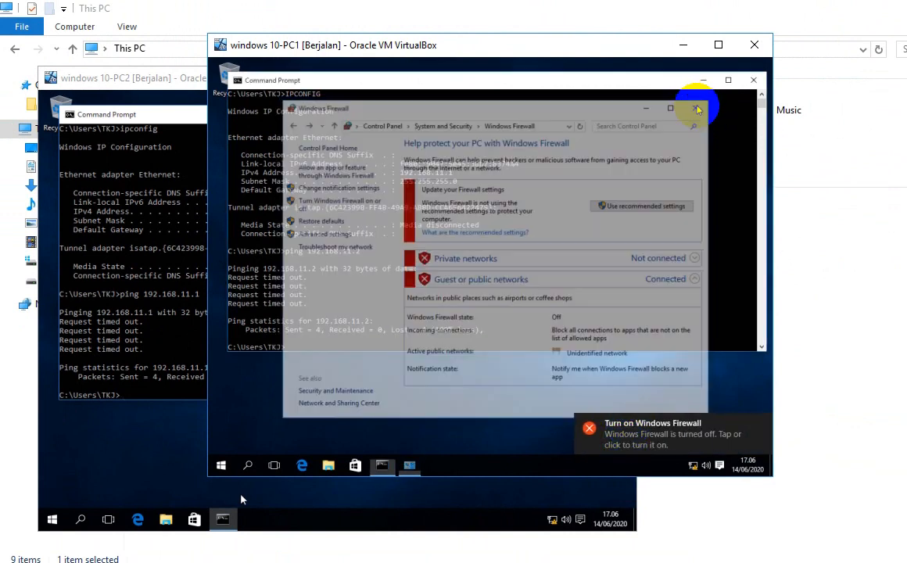
Step: On PC2, find Windows Firewall by searching 'fire' and turn it off for private and public networks
{"action": "left_click", "coordinate": [146, 77]}
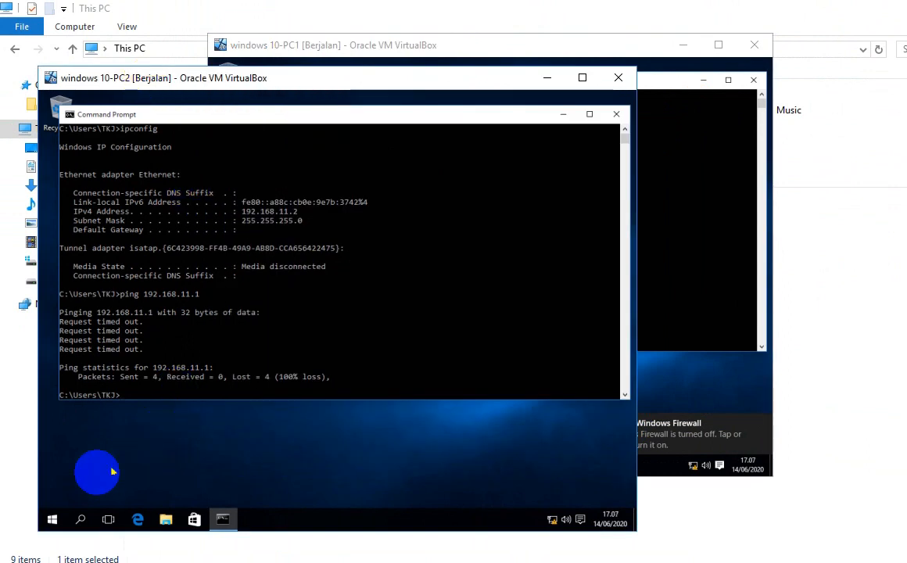
{"action": "left_click", "coordinate": [81, 519]}
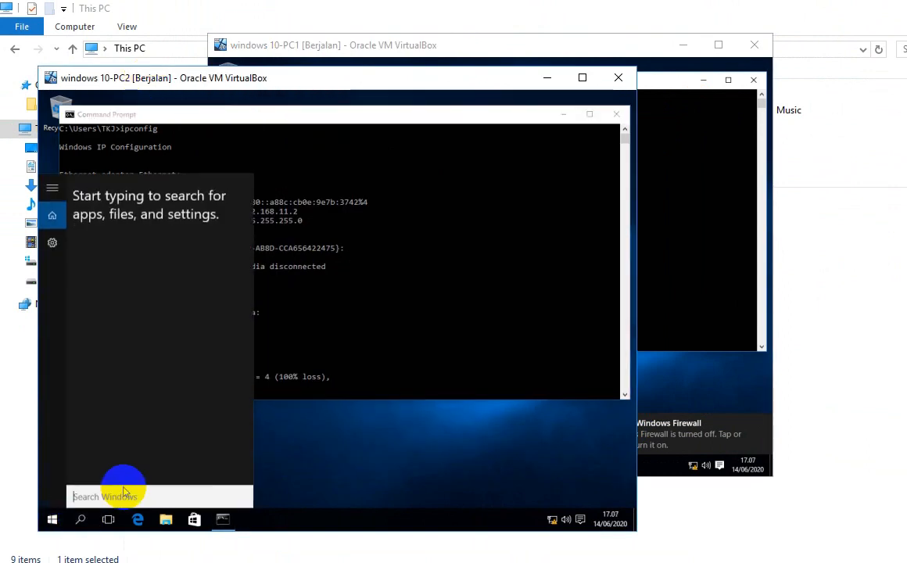
{"action": "type", "text": "control"}
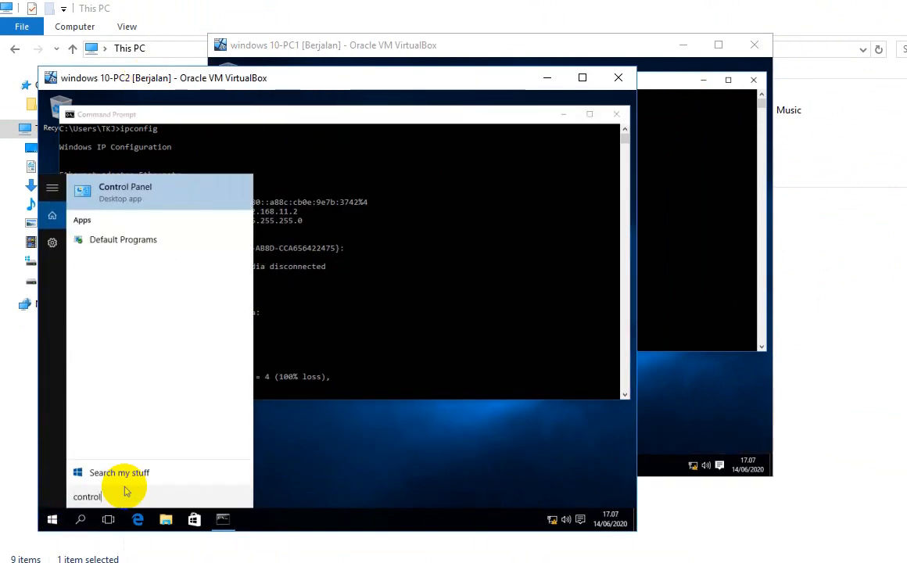
{"action": "key", "text": "BackSpace"}
{"action": "key", "text": "BackSpace"}
{"action": "key", "text": "BackSpace"}
{"action": "key", "text": "BackSpace"}
{"action": "key", "text": "BackSpace"}
{"action": "key", "text": "BackSpace"}
{"action": "key", "text": "BackSpace"}
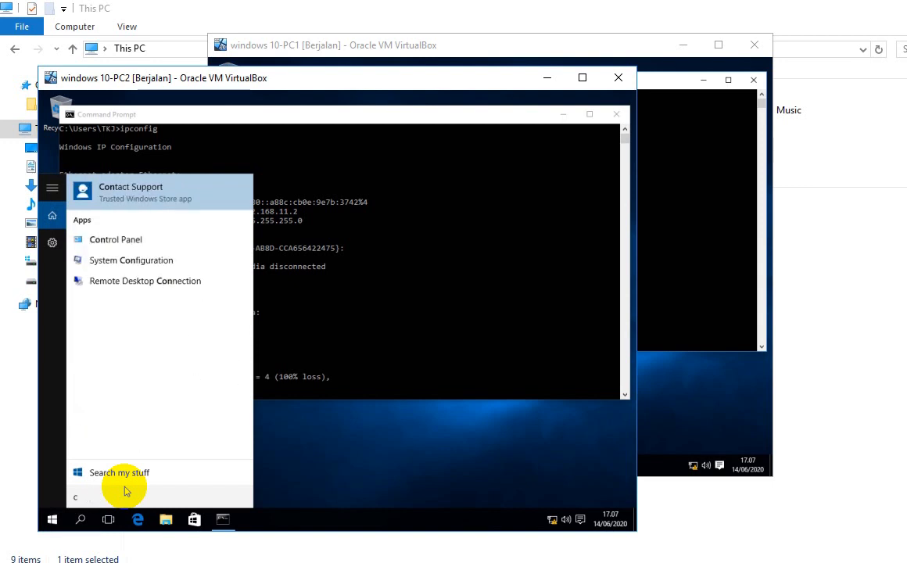
{"action": "type", "text": "fire"}
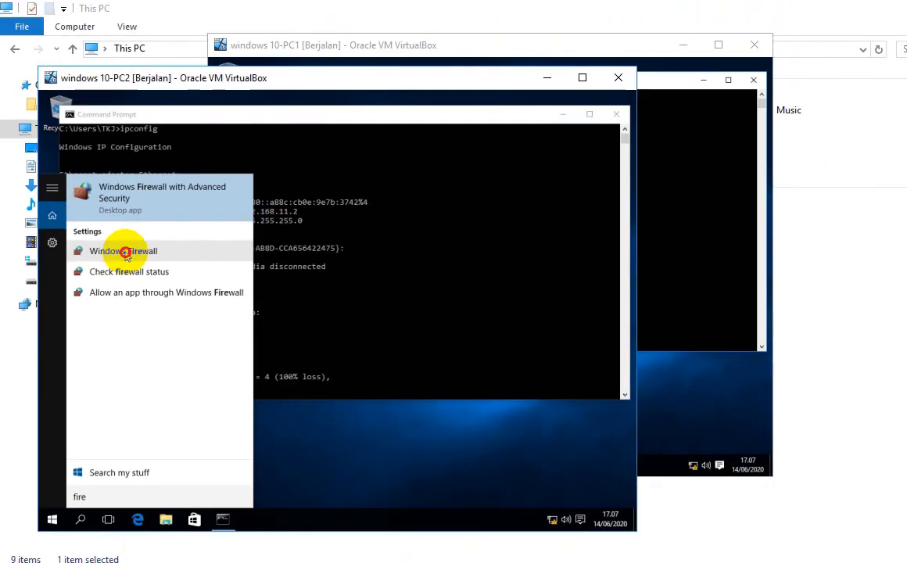
{"action": "left_click", "coordinate": [252, 286]}
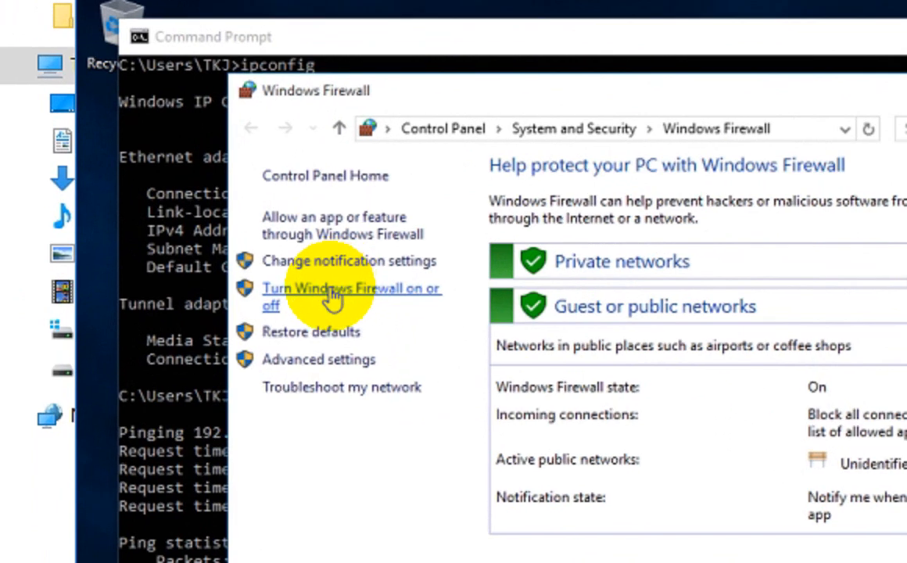
{"action": "left_click", "coordinate": [176, 244]}
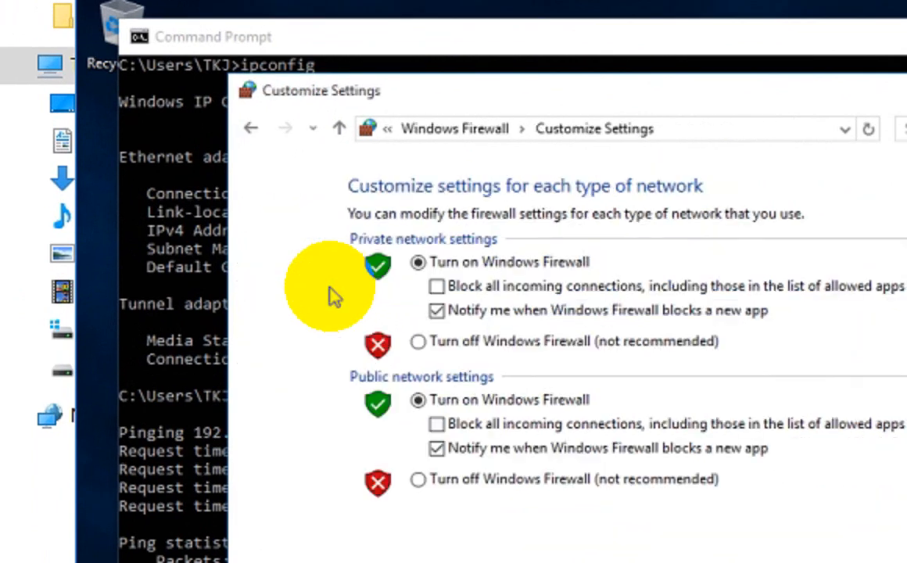
{"action": "left_click", "coordinate": [419, 341]}
{"action": "left_click", "coordinate": [418, 478]}
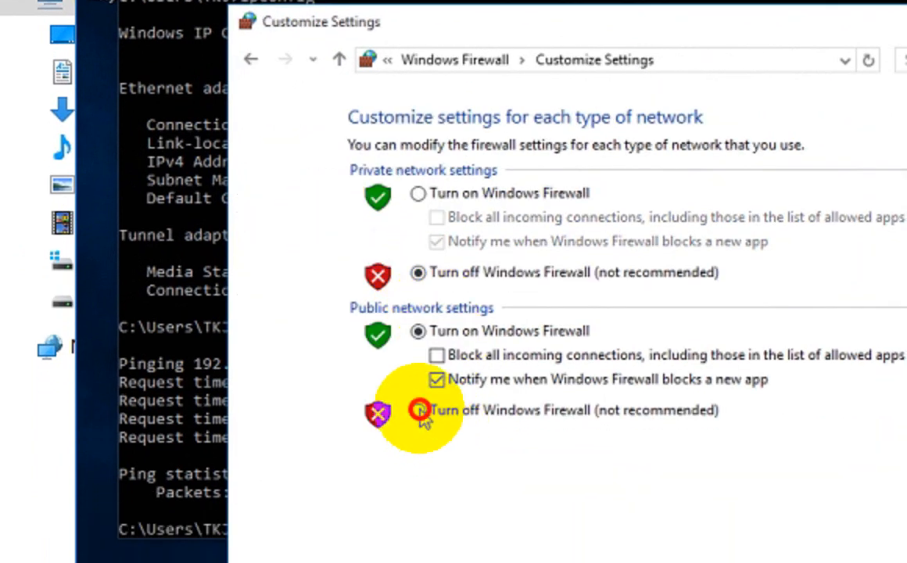
{"action": "left_click", "coordinate": [813, 560]}
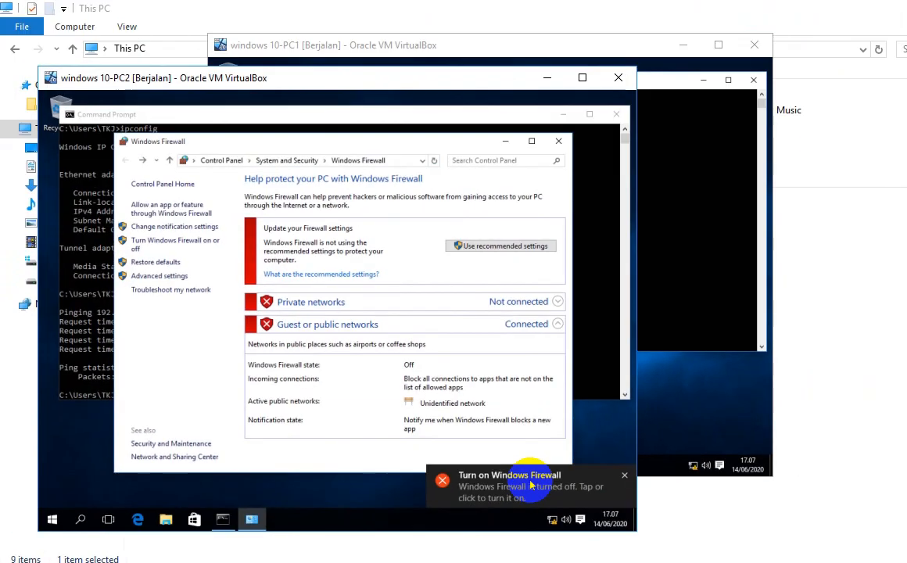
{"action": "left_click", "coordinate": [560, 139]}
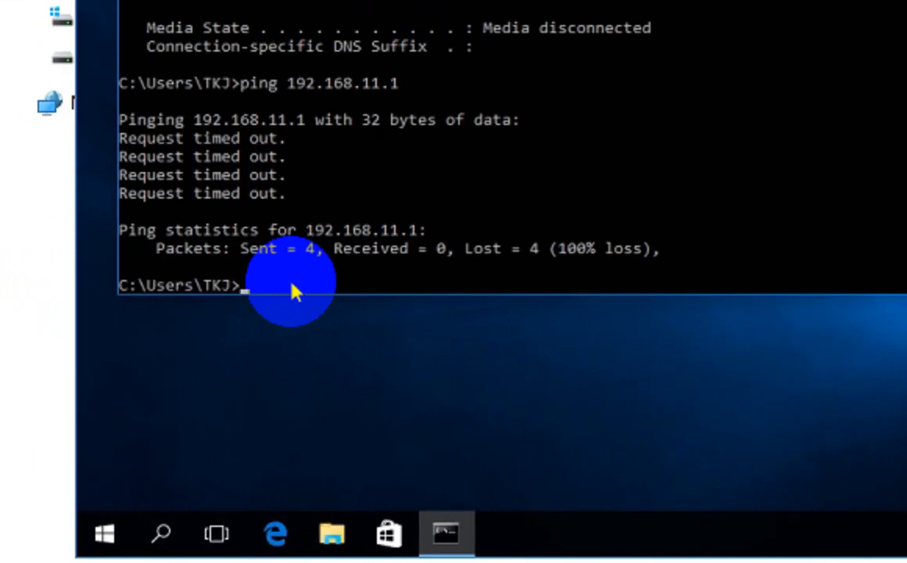
Step: Ping 192.168.11.1 from PC2, then ping 192.168.11.2 from PC1, getting replies with 0% loss
{"action": "type", "text": "ping 192.168"}
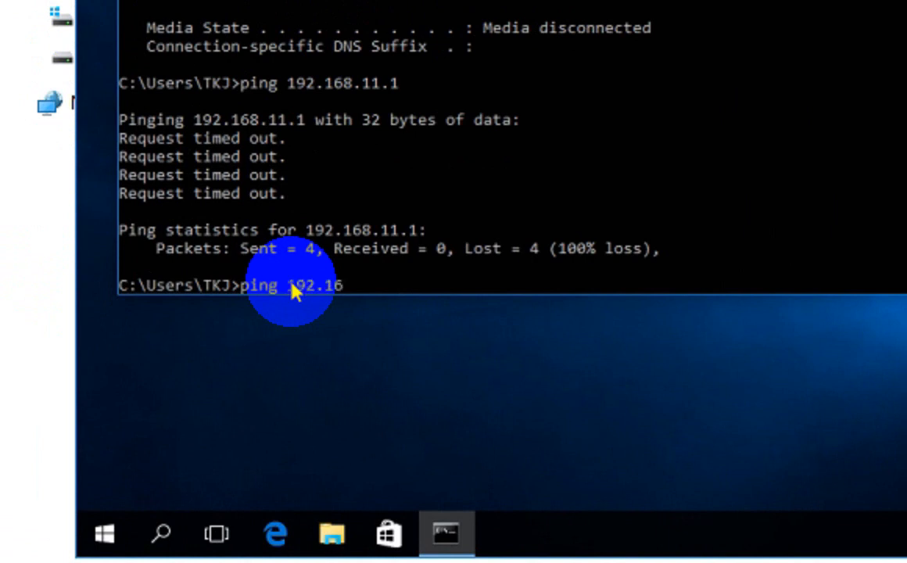
{"action": "type", "text": ".11.1"}
{"action": "key", "text": "Return"}
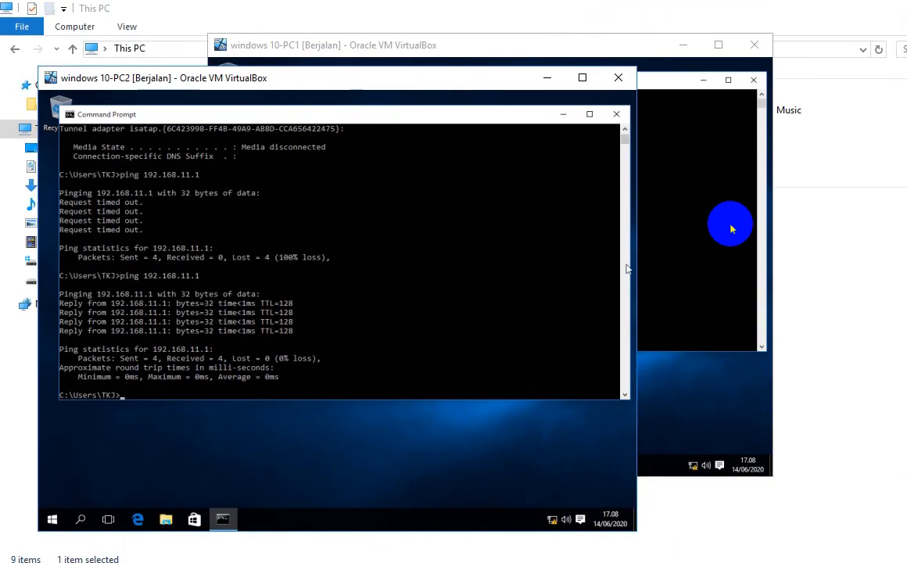
{"action": "left_click", "coordinate": [729, 226]}
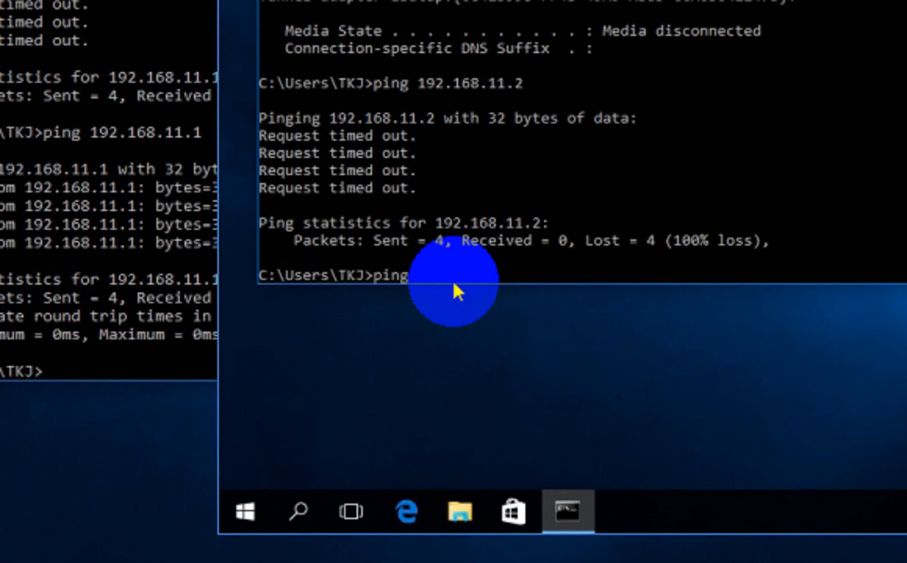
{"action": "type", "text": "ping 192.168.11.2"}
{"action": "key", "text": "Return"}
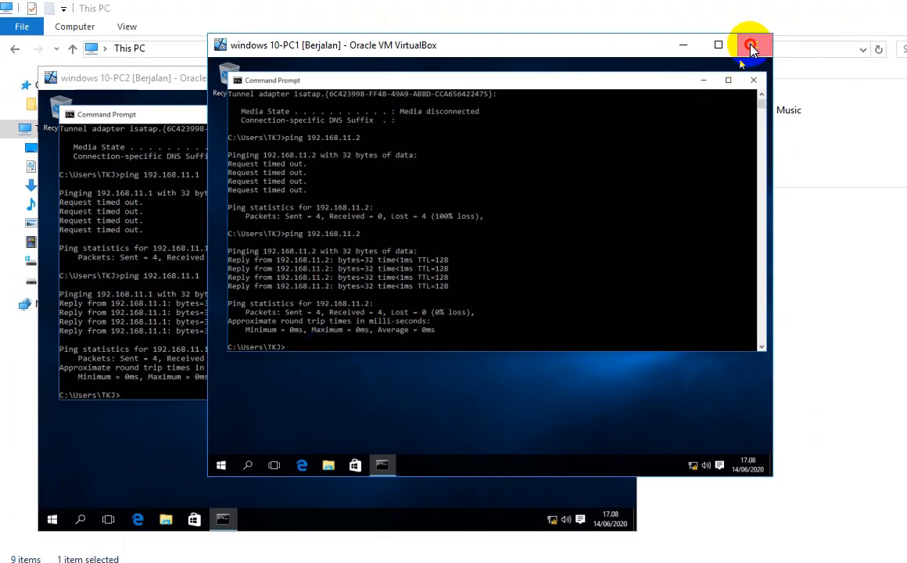
Step: Cancel the PC1 VM close prompt and close the Command Prompt windows in both PC1 and PC2
{"action": "left_click", "coordinate": [751, 49]}
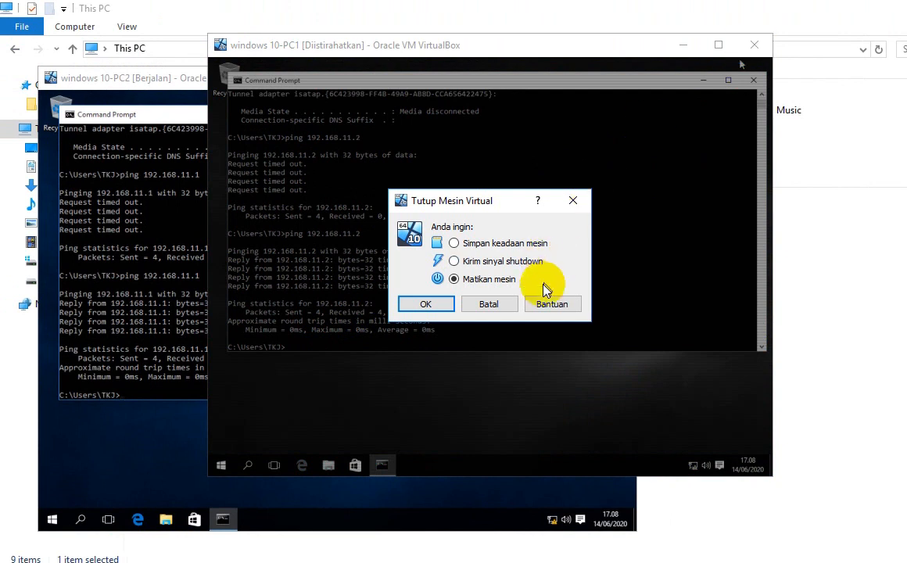
{"action": "left_click", "coordinate": [487, 304]}
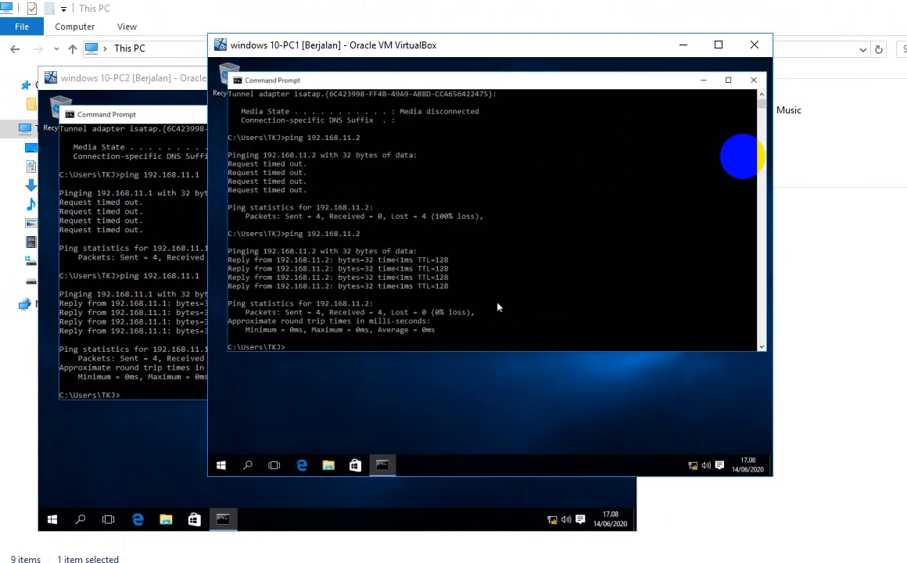
{"action": "left_click", "coordinate": [748, 81]}
{"action": "left_click", "coordinate": [174, 76]}
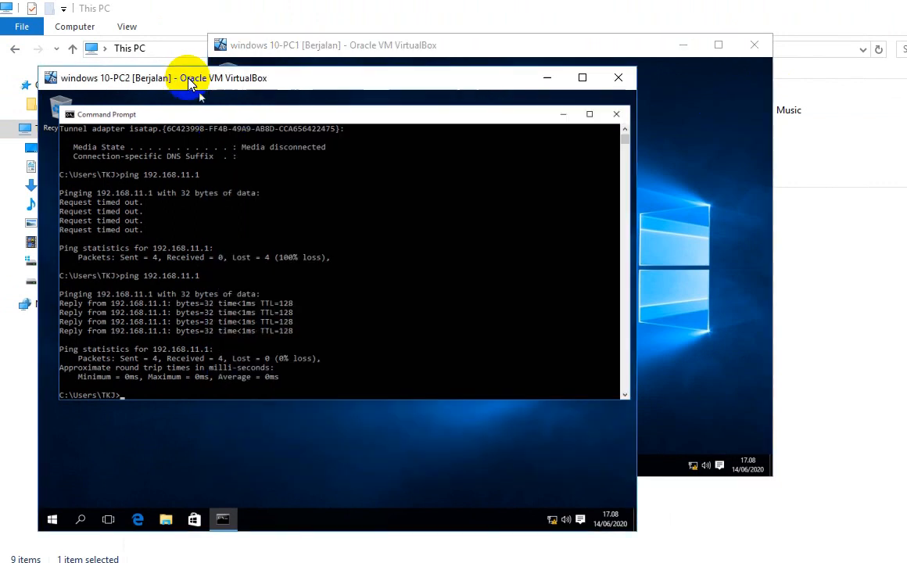
{"action": "left_click", "coordinate": [616, 115]}
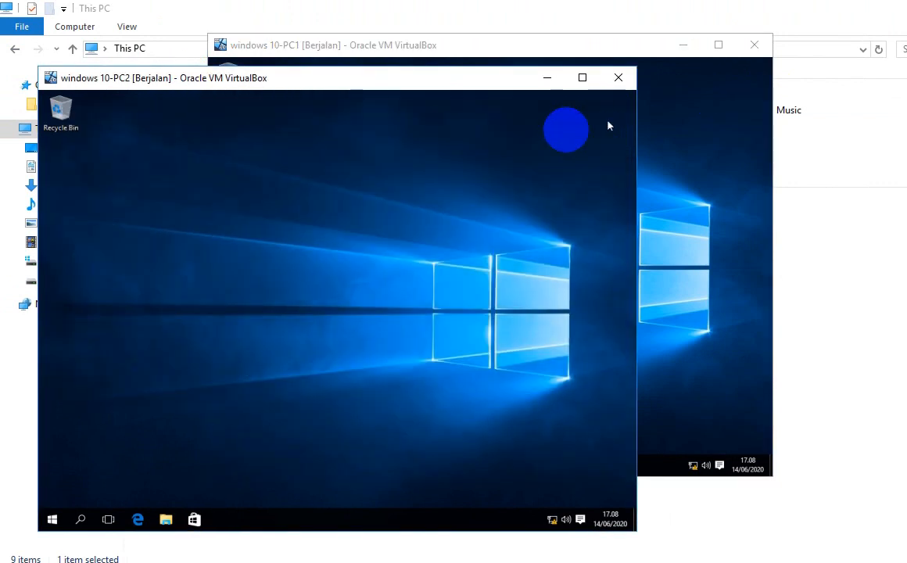
{"action": "left_click", "coordinate": [674, 130]}
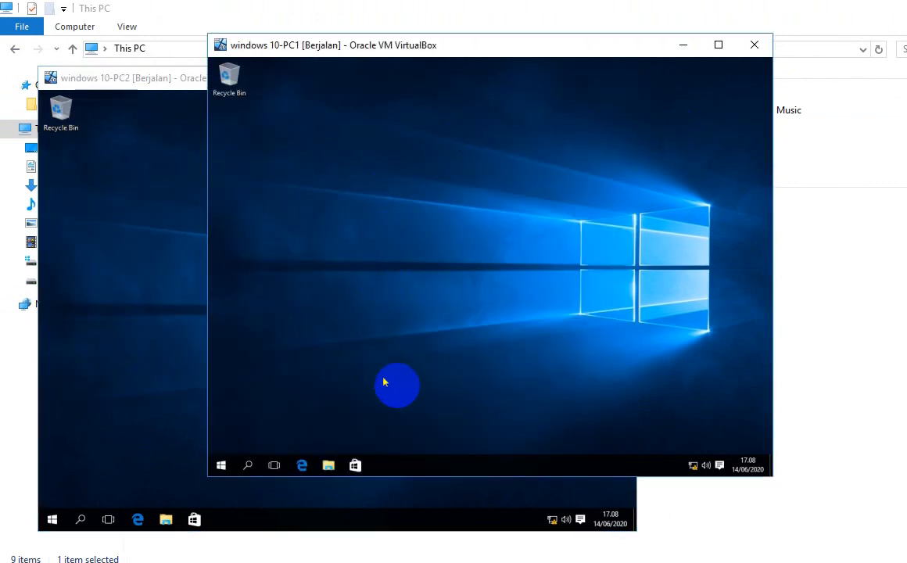
{"action": "left_click", "coordinate": [693, 466]}
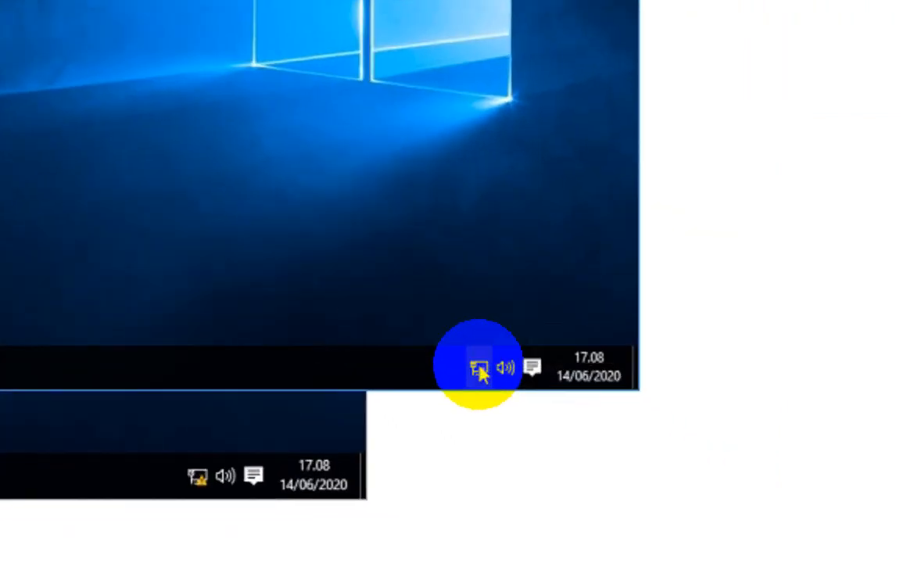
Step: On PC1, open Advanced sharing settings from the Network and Sharing Center
{"action": "right_click", "coordinate": [693, 465]}
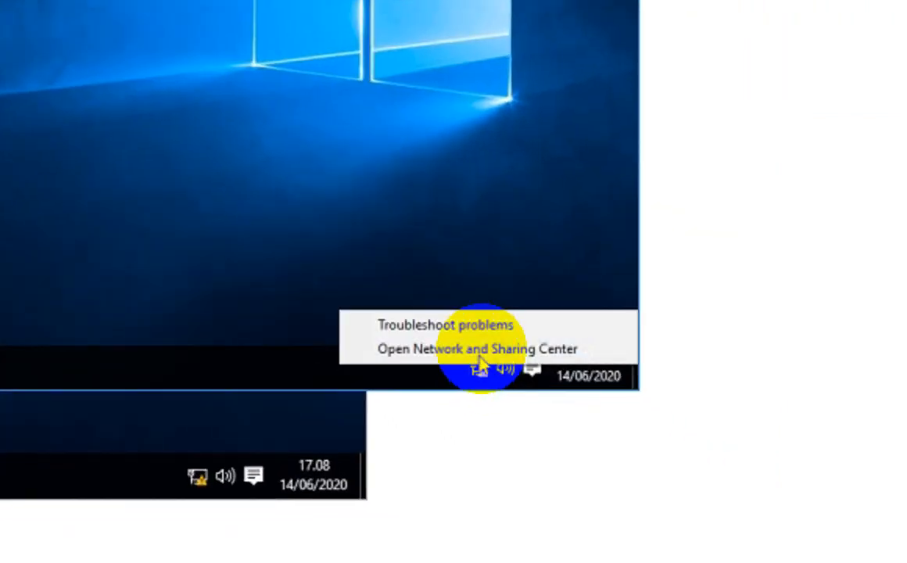
{"action": "left_click", "coordinate": [481, 349]}
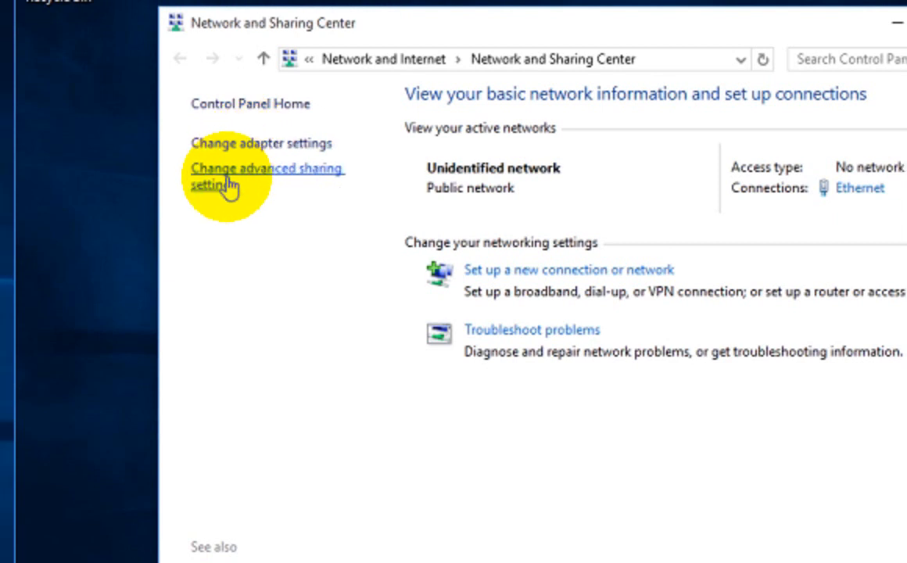
{"action": "left_click", "coordinate": [229, 185]}
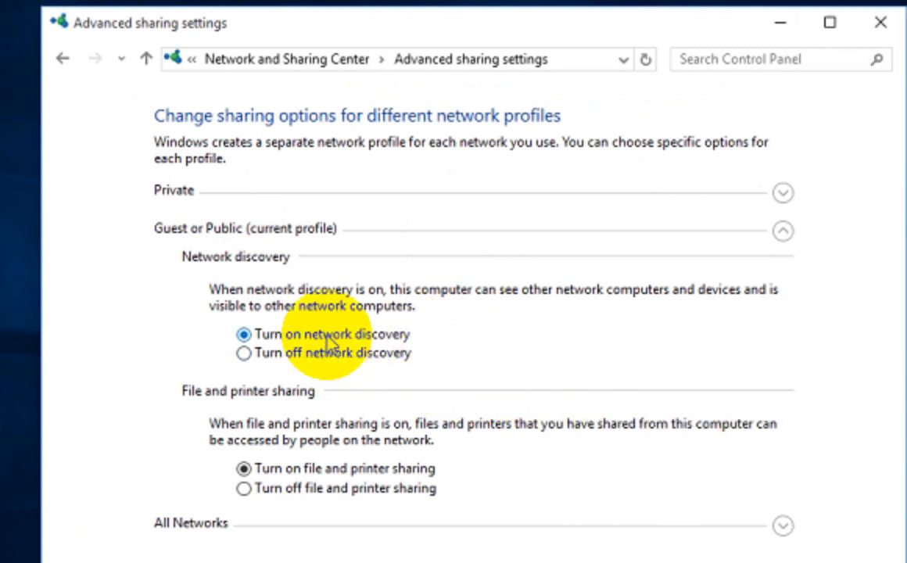
Step: Expand the sharing profiles, turn off password protected sharing under All Networks, and save the changes
{"action": "left_click", "coordinate": [318, 467]}
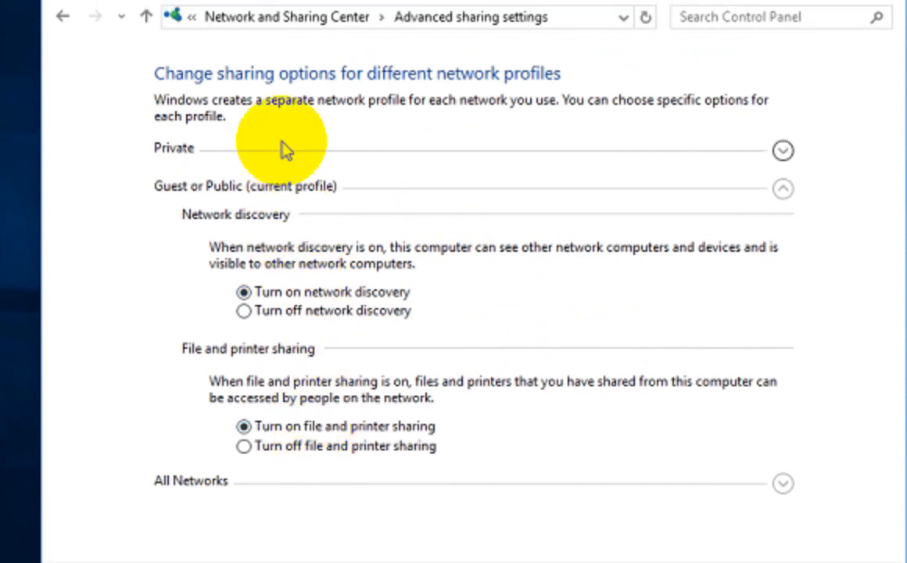
{"action": "left_click", "coordinate": [286, 150]}
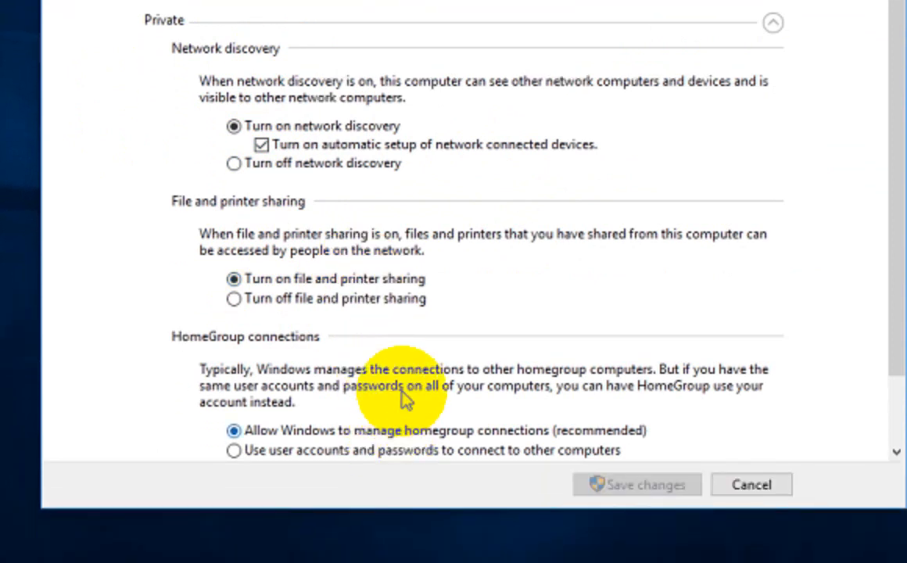
{"action": "scroll", "coordinate": [404, 399], "scroll_direction": "down", "scroll_amount": 3}
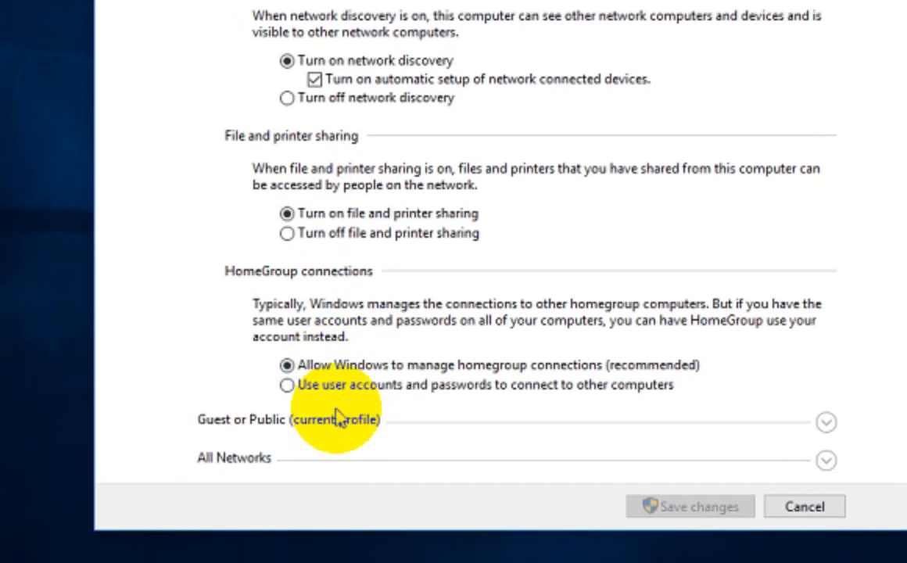
{"action": "left_click", "coordinate": [337, 419]}
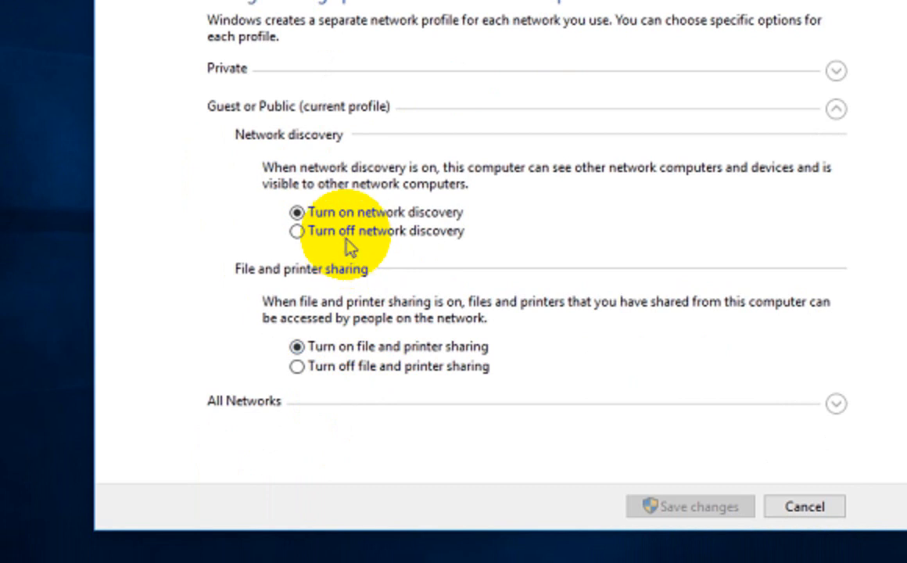
{"action": "left_click", "coordinate": [316, 404]}
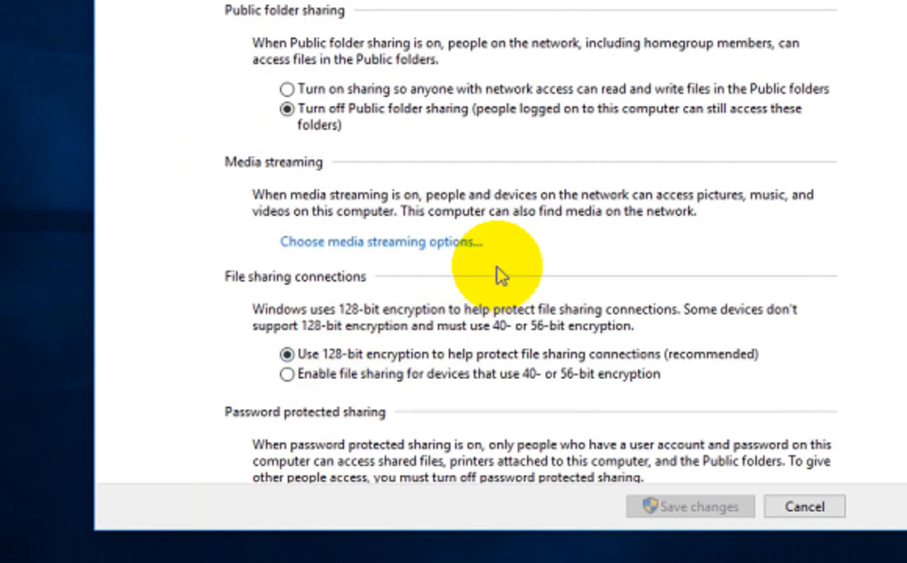
{"action": "scroll", "coordinate": [501, 275], "scroll_direction": "down", "scroll_amount": 2}
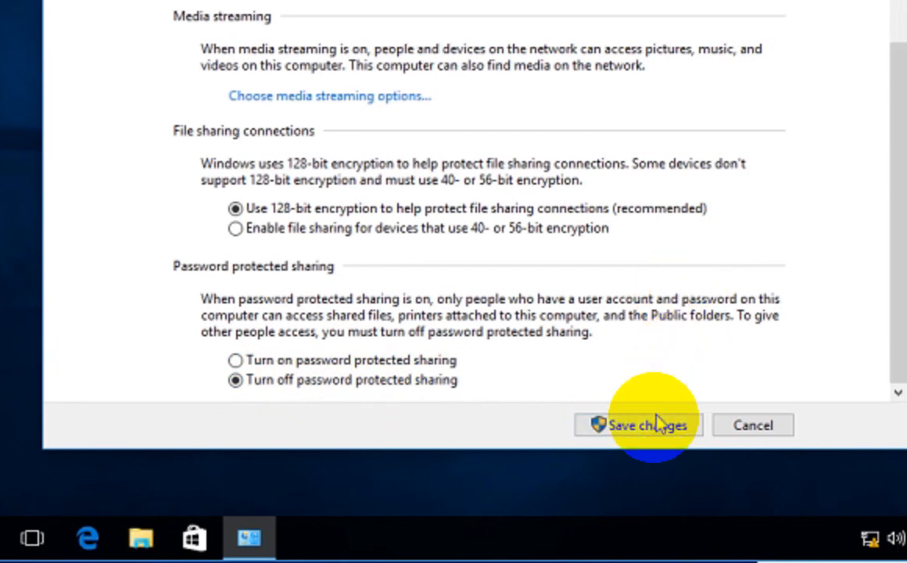
{"action": "left_click", "coordinate": [649, 425]}
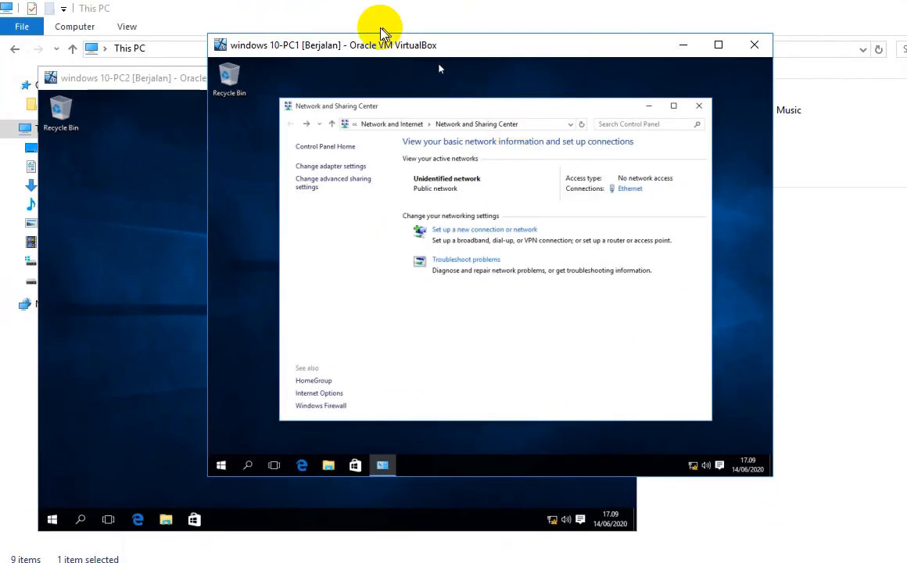
Step: On PC2, open Advanced sharing settings from the Network and Sharing Center
{"action": "left_click", "coordinate": [168, 79]}
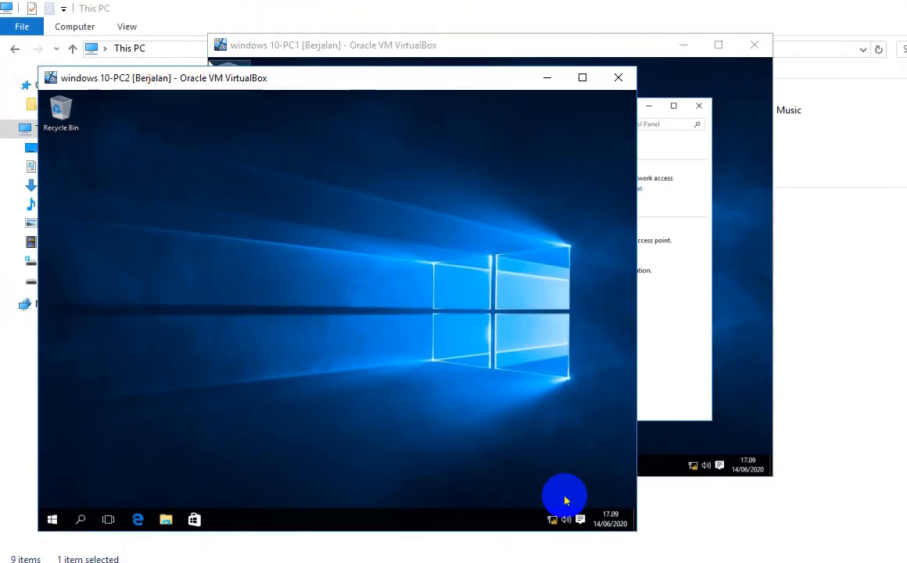
{"action": "right_click", "coordinate": [555, 523]}
{"action": "left_click", "coordinate": [555, 509]}
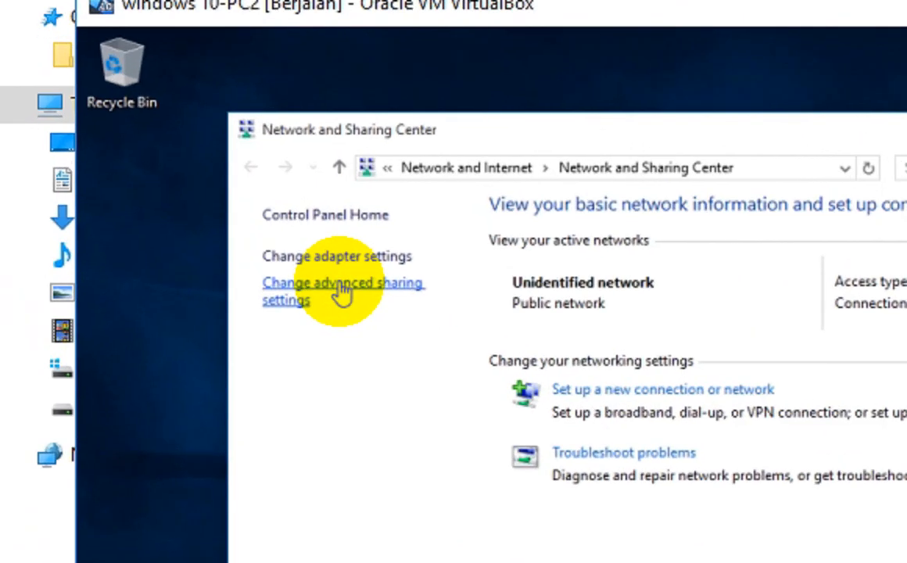
{"action": "left_click", "coordinate": [342, 291]}
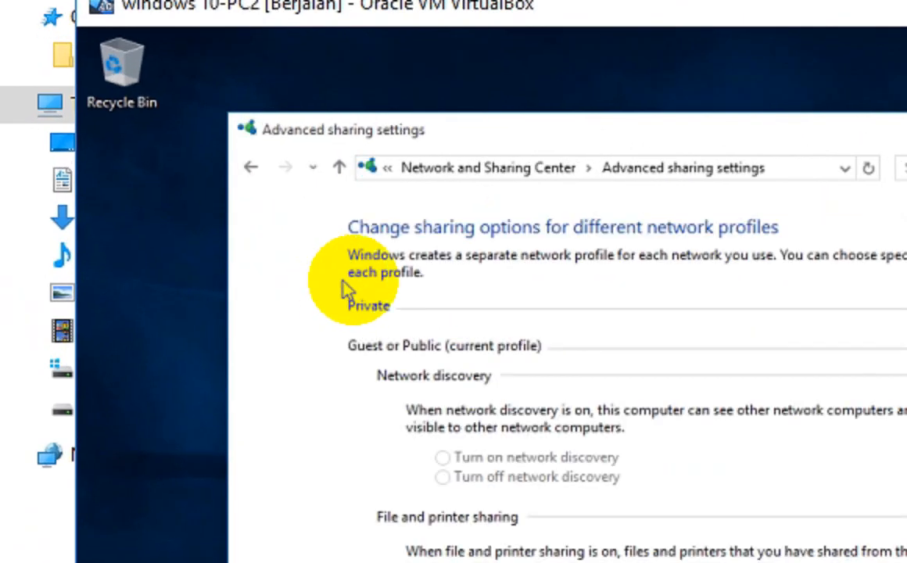
Step: Expand the Private, Guest or Public, and All Networks profiles to reveal password protected sharing
{"action": "left_click", "coordinate": [469, 320]}
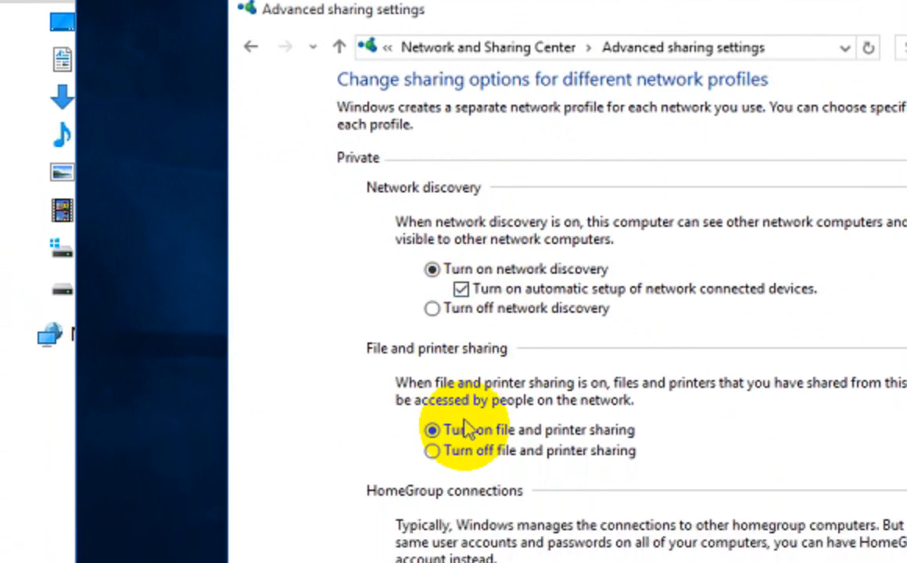
{"action": "scroll", "coordinate": [534, 472], "scroll_direction": "down", "scroll_amount": 3}
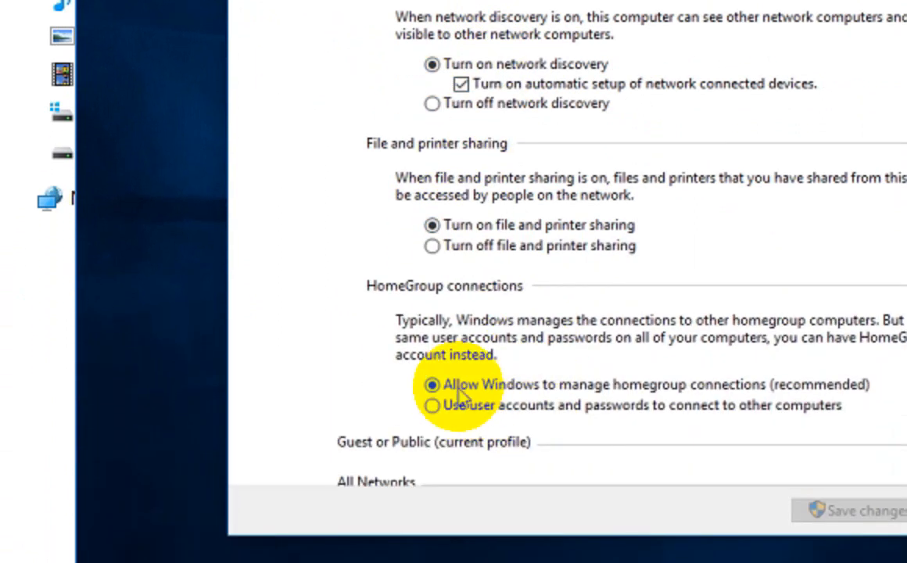
{"action": "left_click", "coordinate": [485, 420]}
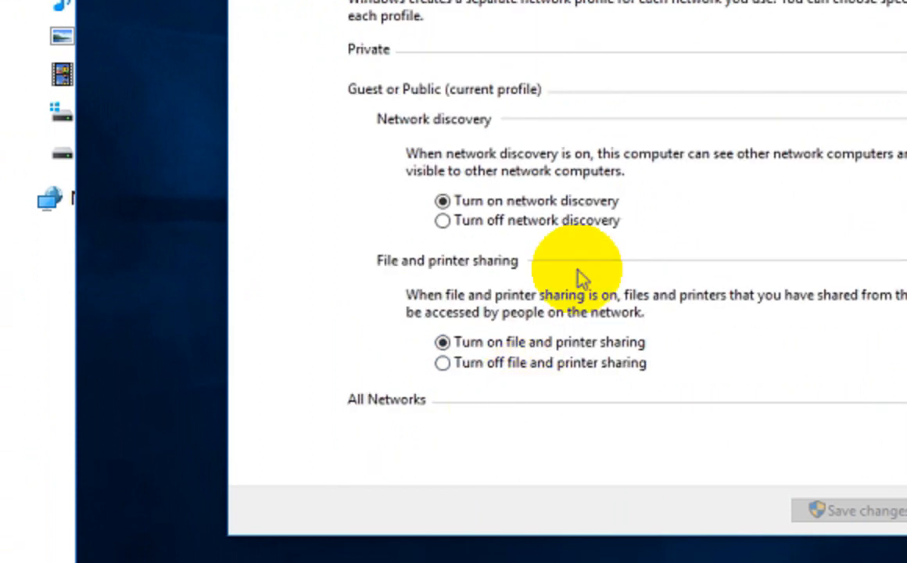
{"action": "left_click", "coordinate": [449, 402]}
{"action": "scroll", "coordinate": [633, 277], "scroll_direction": "down", "scroll_amount": 5}
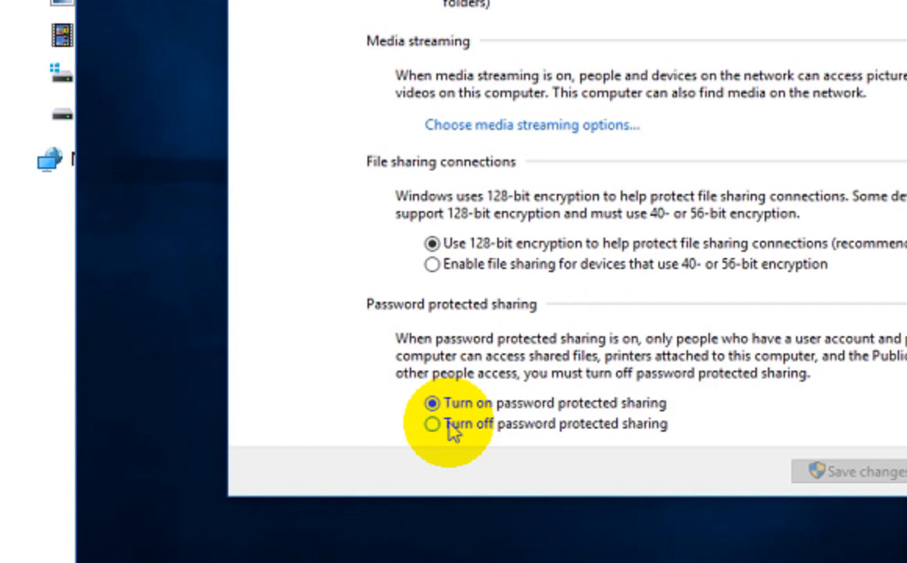
Step: Select 'Turn off password protected sharing' on PC2 and save the changes
{"action": "left_click", "coordinate": [450, 427]}
{"action": "left_click", "coordinate": [846, 468]}
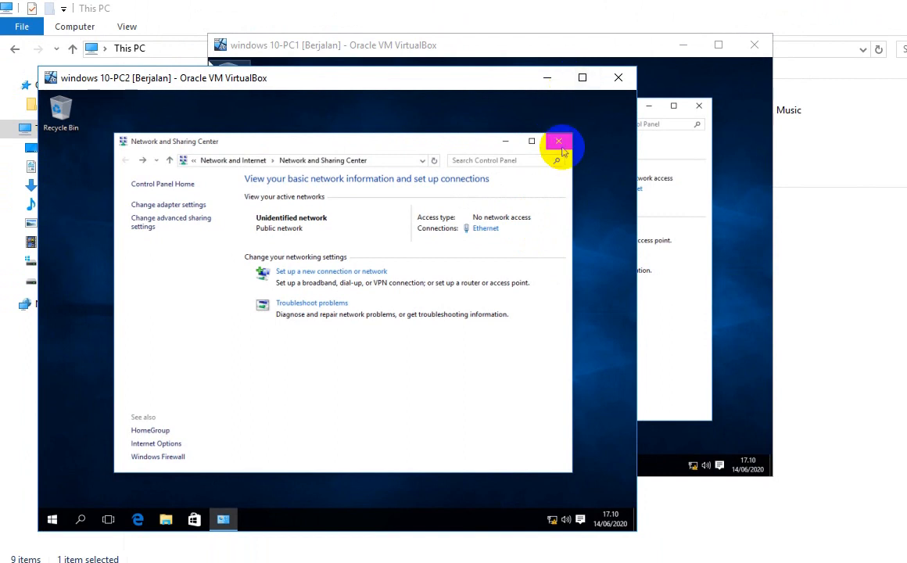
Step: On PC2, maximize the Explorer window and browse to This PC > Local Disk (C:)
{"action": "double_click", "coordinate": [453, 143]}
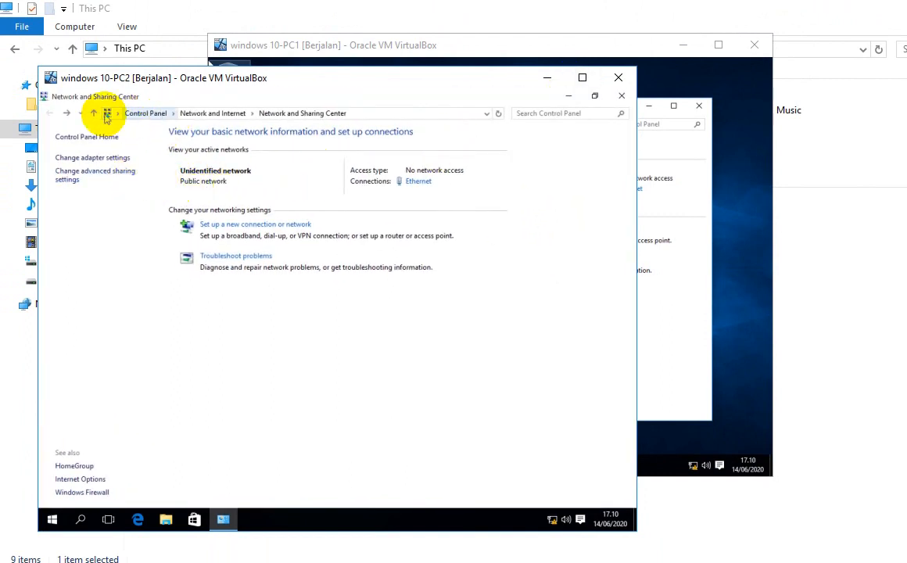
{"action": "left_click", "coordinate": [113, 115]}
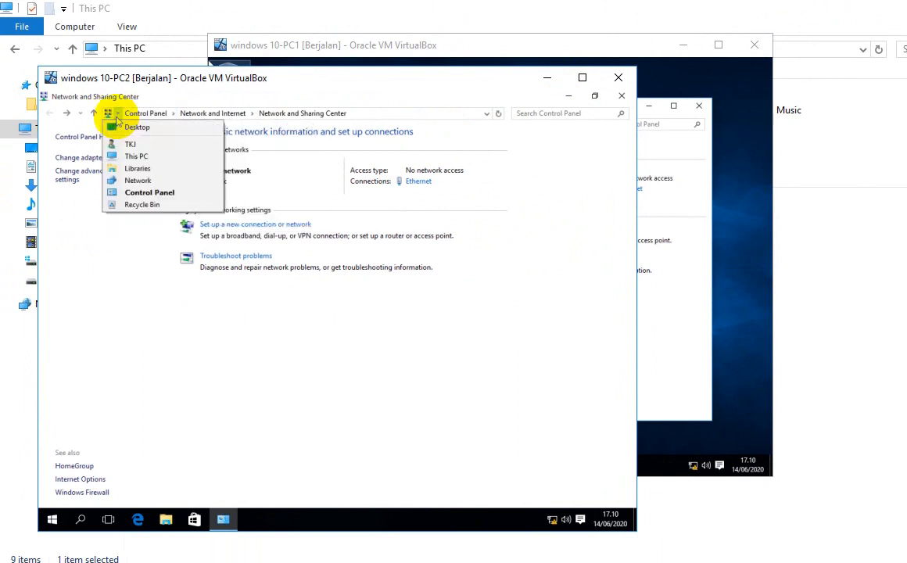
{"action": "left_click", "coordinate": [135, 157]}
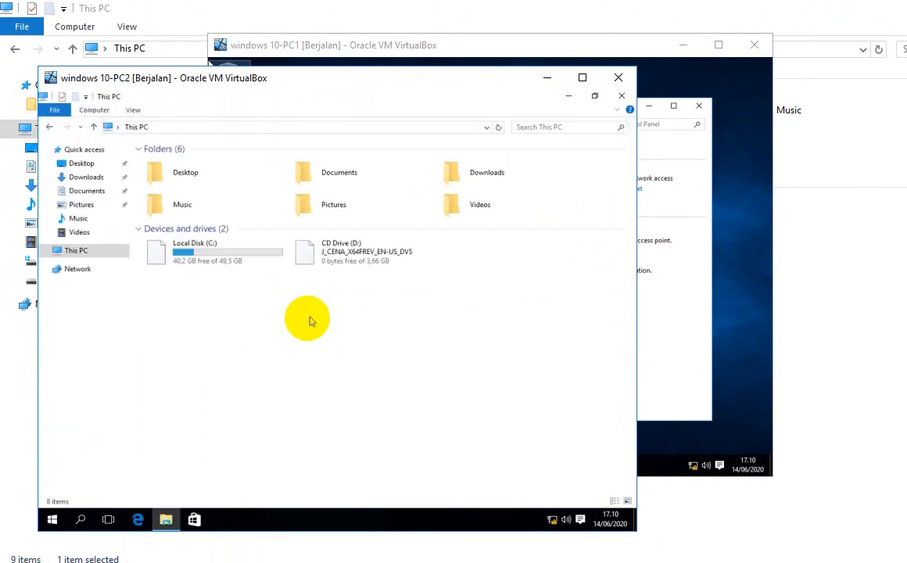
{"action": "double_click", "coordinate": [212, 258]}
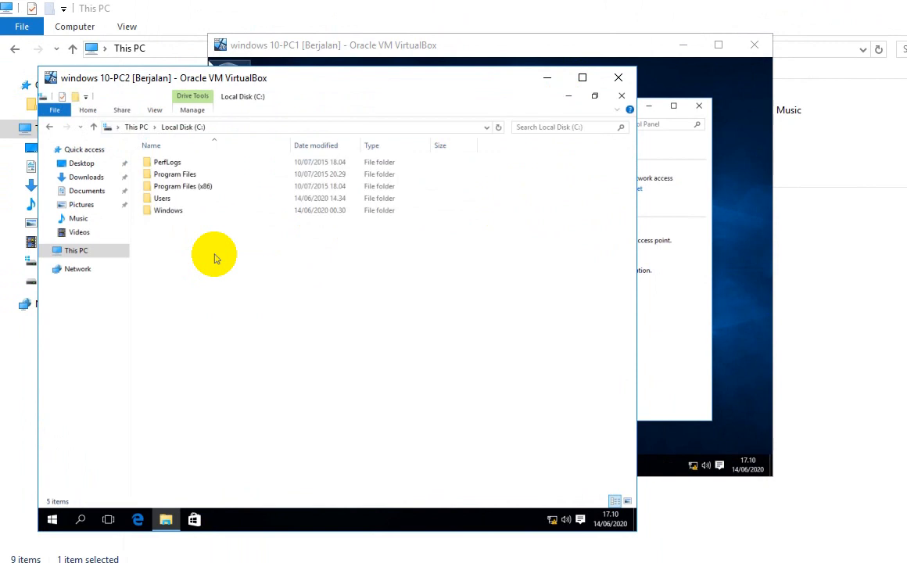
Step: Create a new folder named PC2 in C:\ and bring up its context menu
{"action": "right_click", "coordinate": [191, 261]}
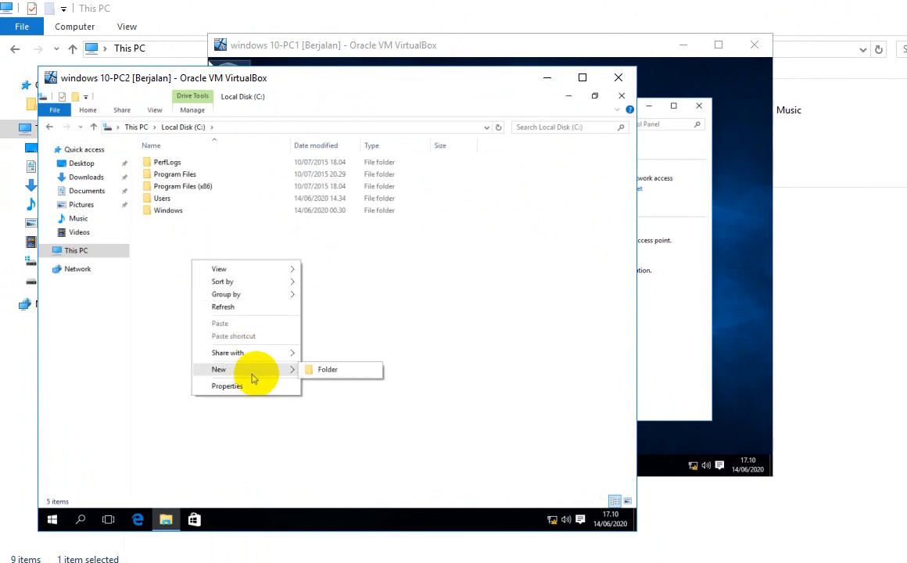
{"action": "left_click", "coordinate": [328, 369]}
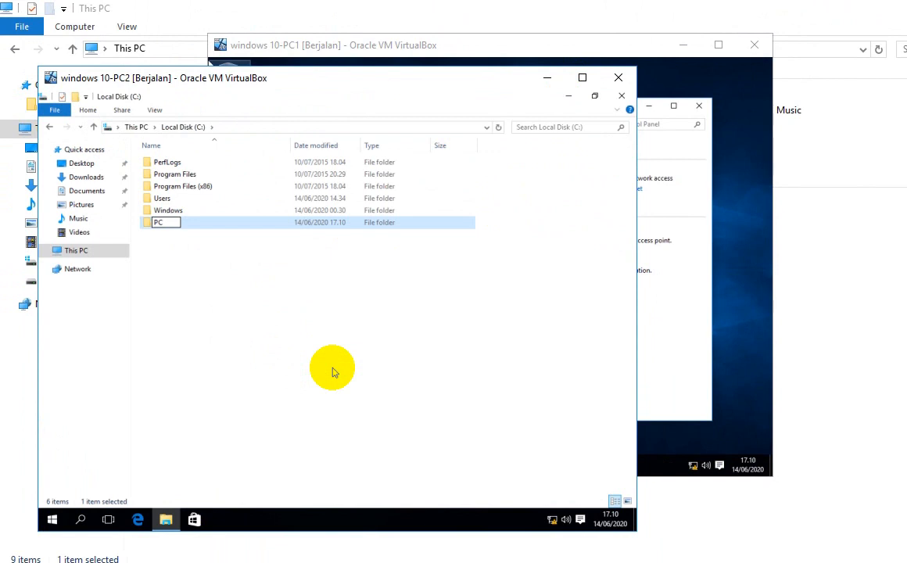
{"action": "left_click", "coordinate": [162, 235]}
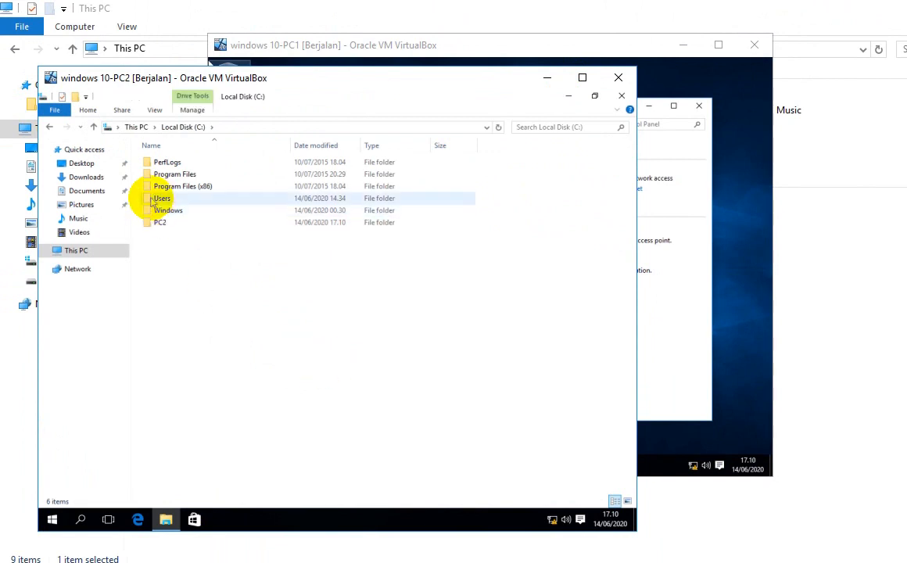
{"action": "left_click", "coordinate": [160, 225]}
{"action": "right_click", "coordinate": [160, 225]}
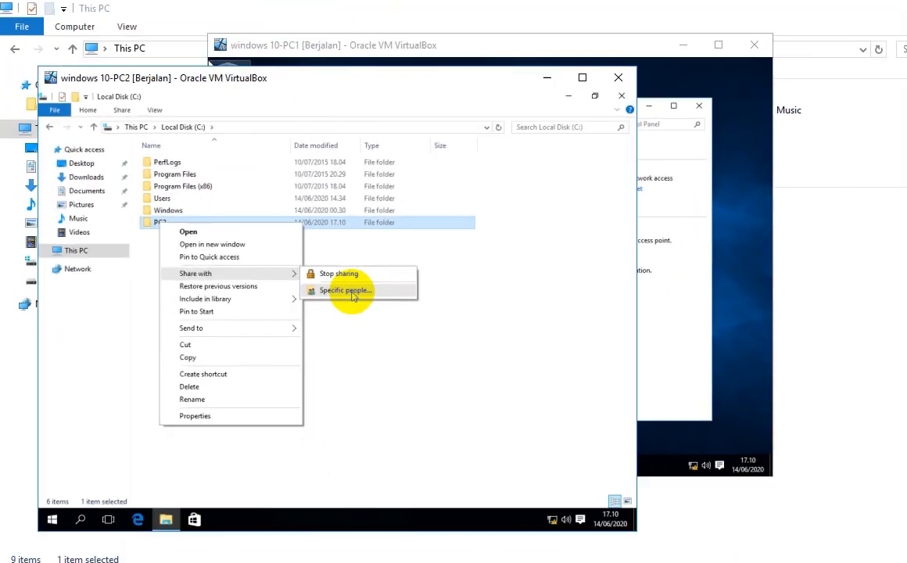
Step: Share the PC2 folder with Everyone at Read permission and close the confirmation
{"action": "left_click", "coordinate": [351, 293]}
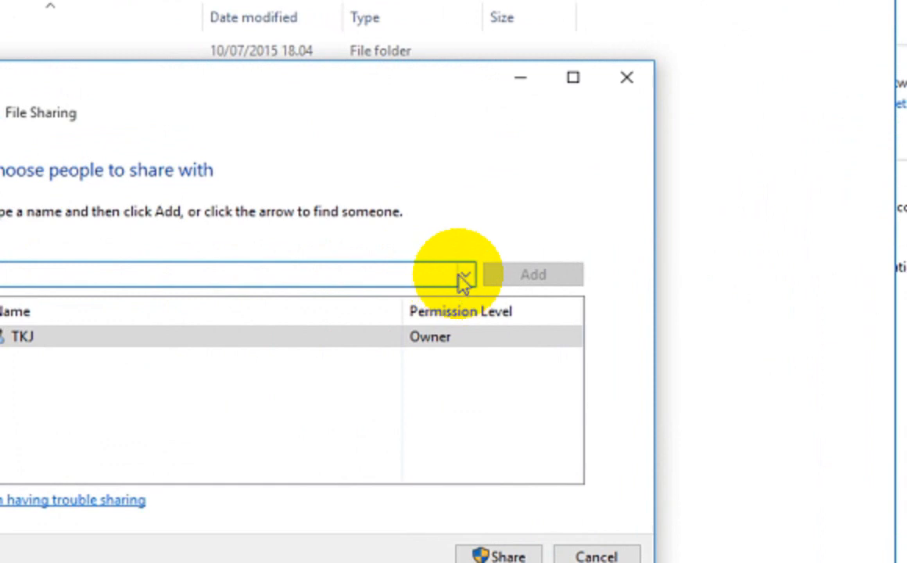
{"action": "left_click", "coordinate": [420, 275]}
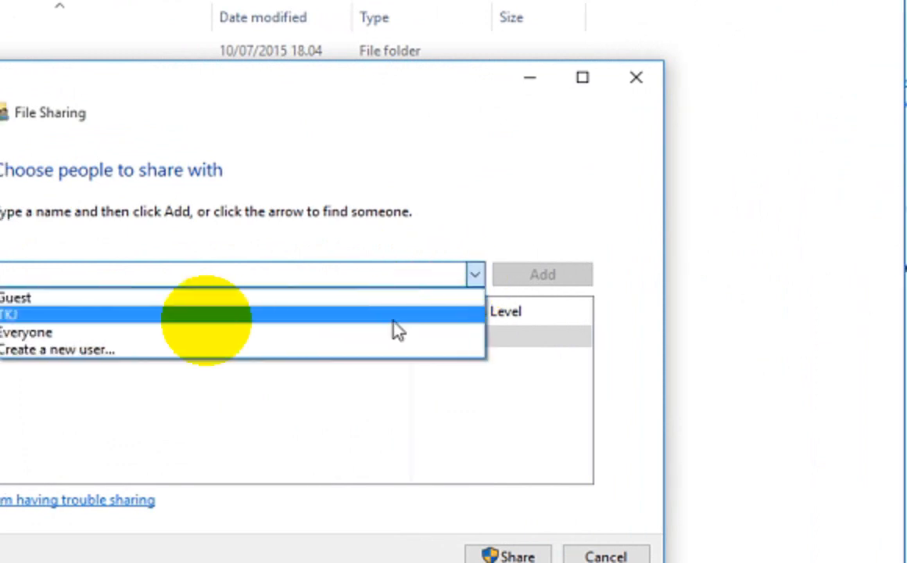
{"action": "left_click", "coordinate": [174, 333]}
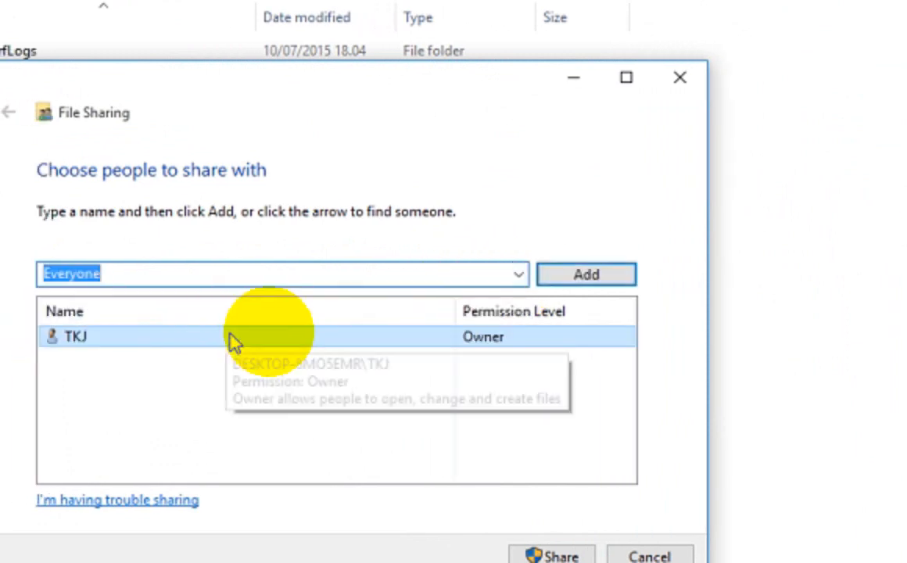
{"action": "left_click", "coordinate": [566, 288]}
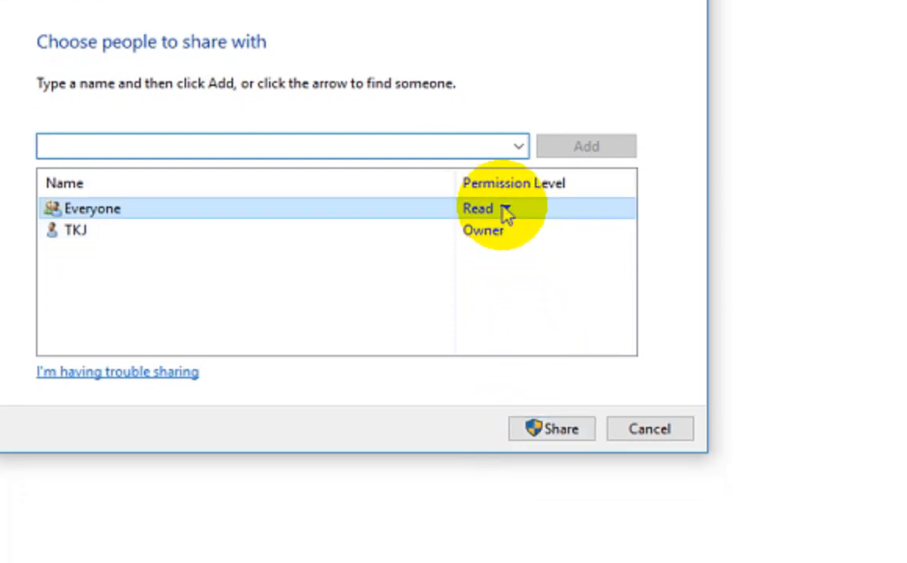
{"action": "left_click", "coordinate": [506, 211]}
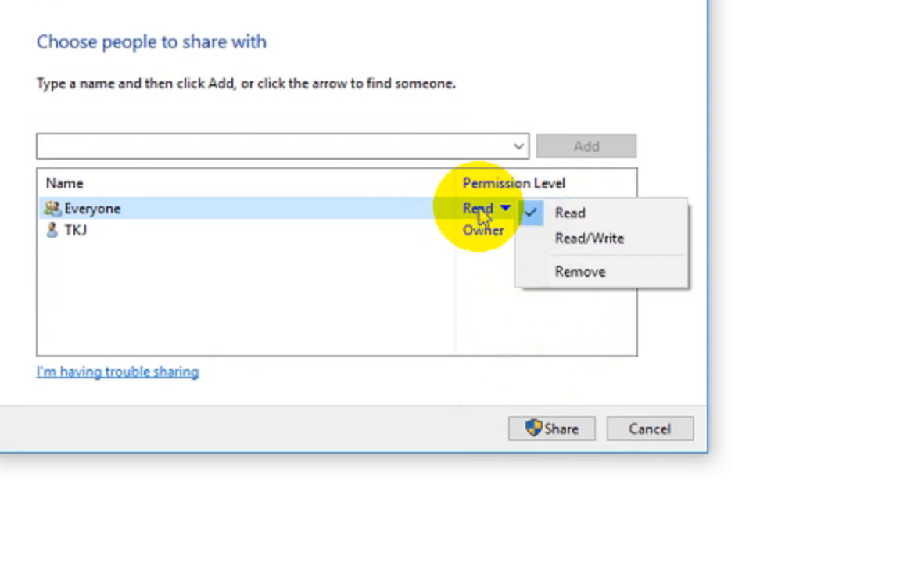
{"action": "left_click", "coordinate": [538, 239]}
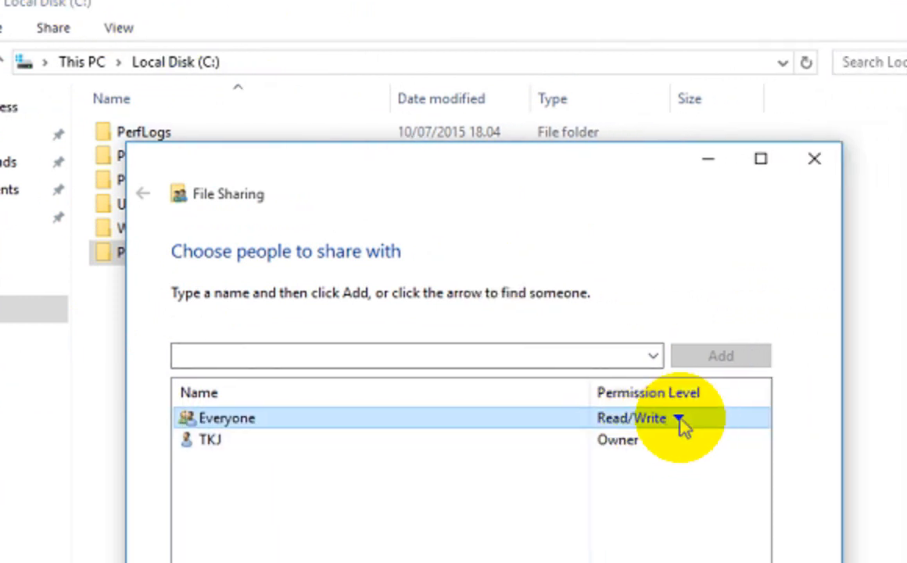
{"action": "left_click", "coordinate": [681, 419]}
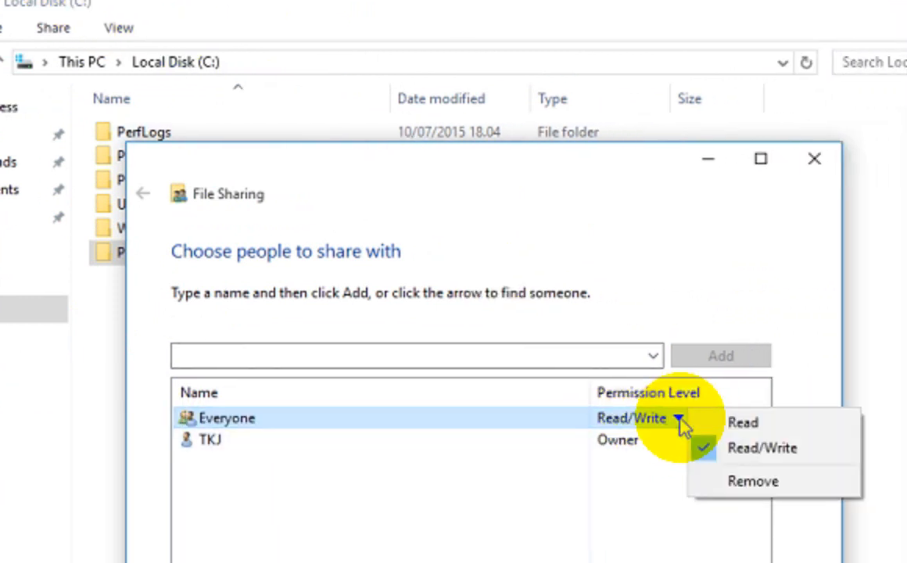
{"action": "left_click", "coordinate": [704, 428]}
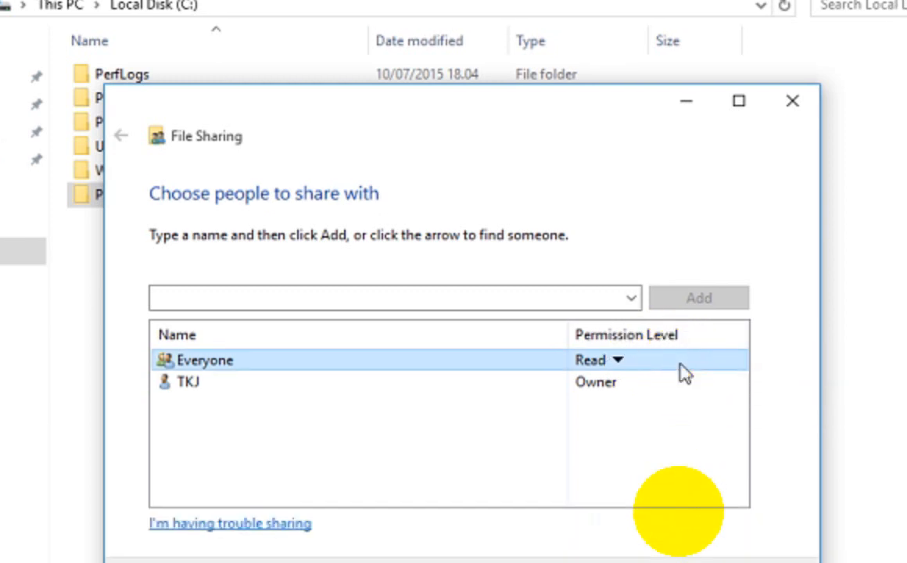
{"action": "left_click", "coordinate": [681, 562]}
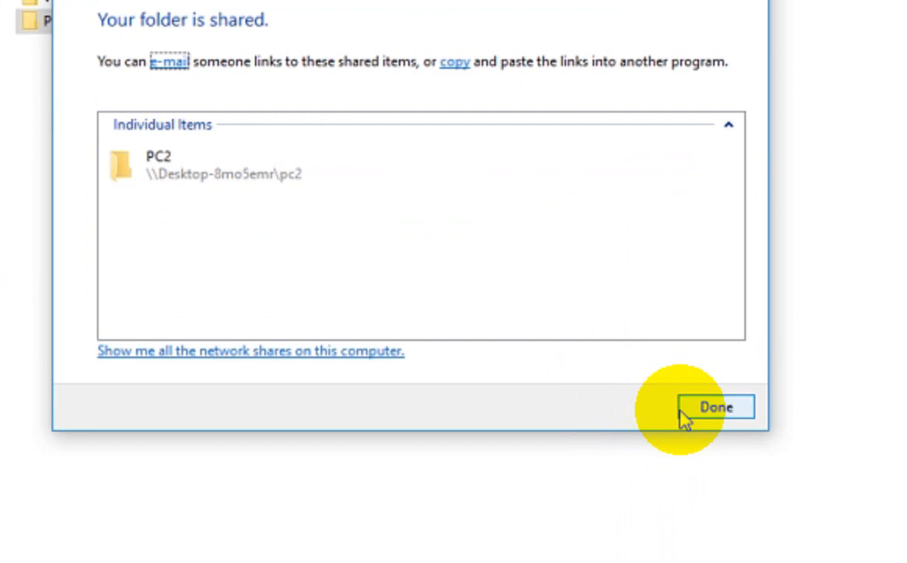
{"action": "left_click", "coordinate": [681, 414]}
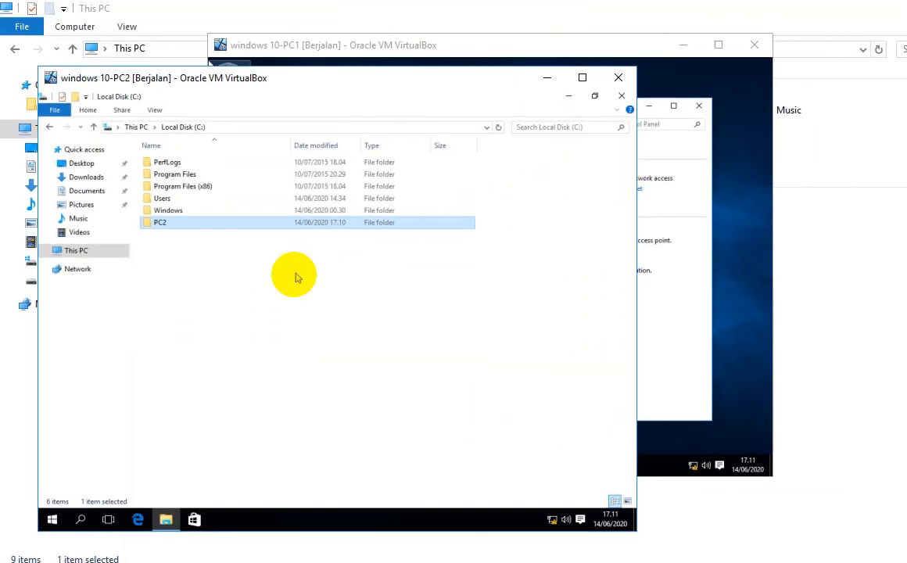
Step: Switch to PC1 and browse to This PC > Local Disk (C:)
{"action": "left_click", "coordinate": [197, 270]}
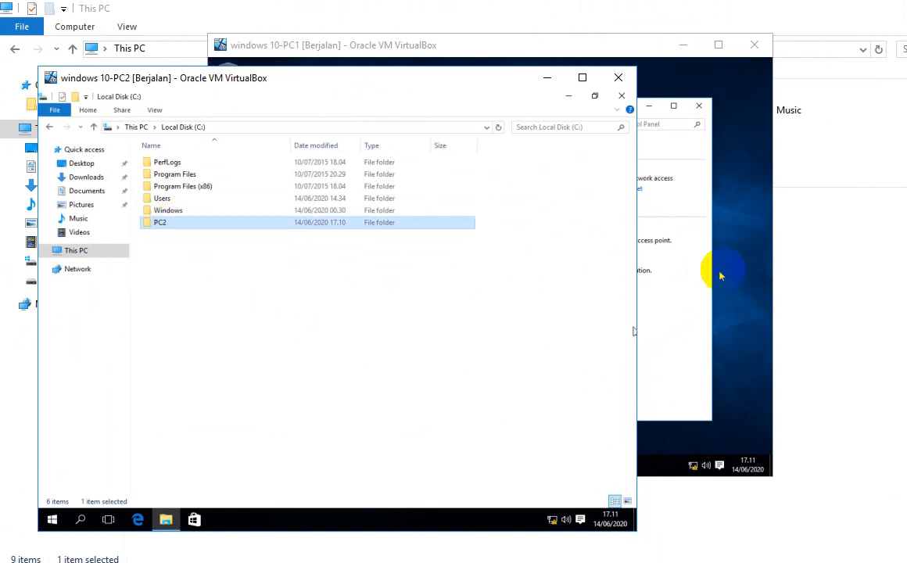
{"action": "left_click", "coordinate": [653, 249]}
{"action": "left_click", "coordinate": [355, 124]}
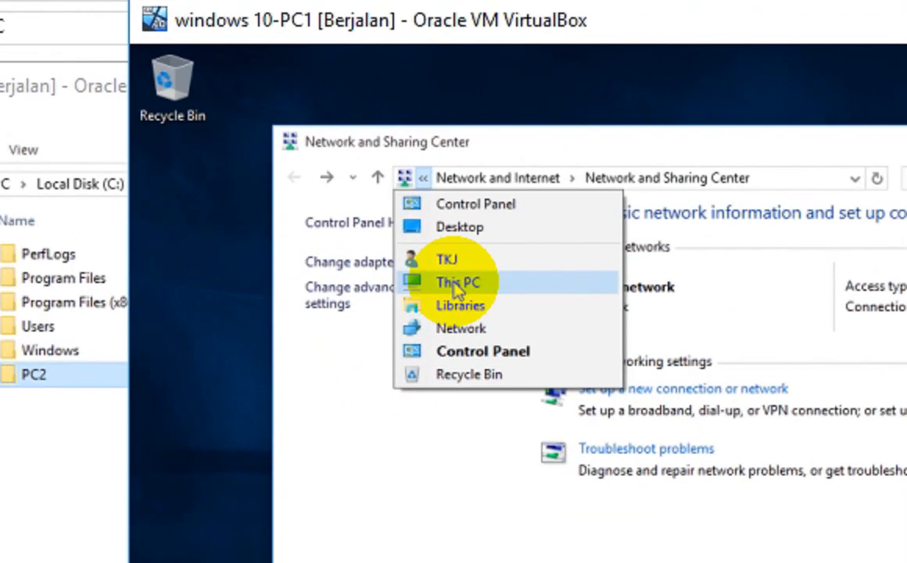
{"action": "left_click", "coordinate": [457, 288]}
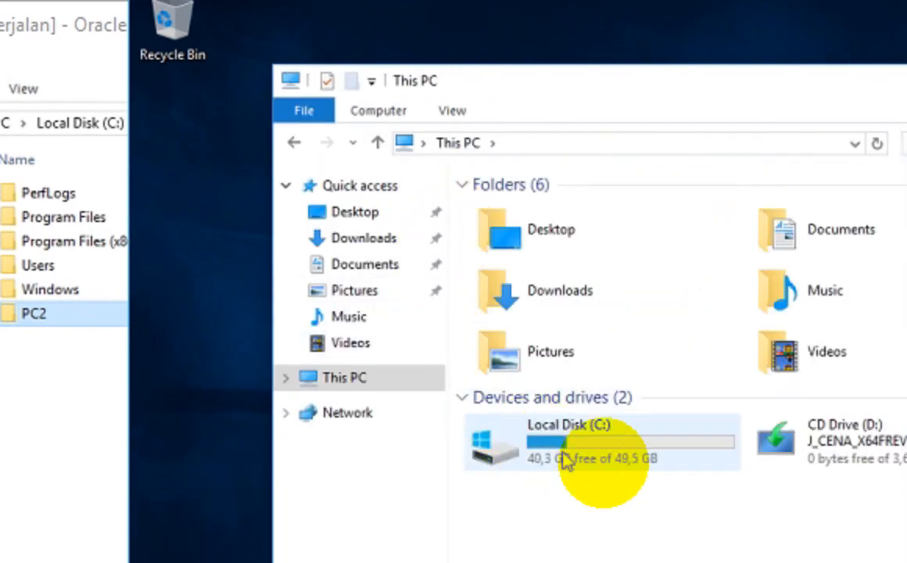
{"action": "double_click", "coordinate": [652, 462]}
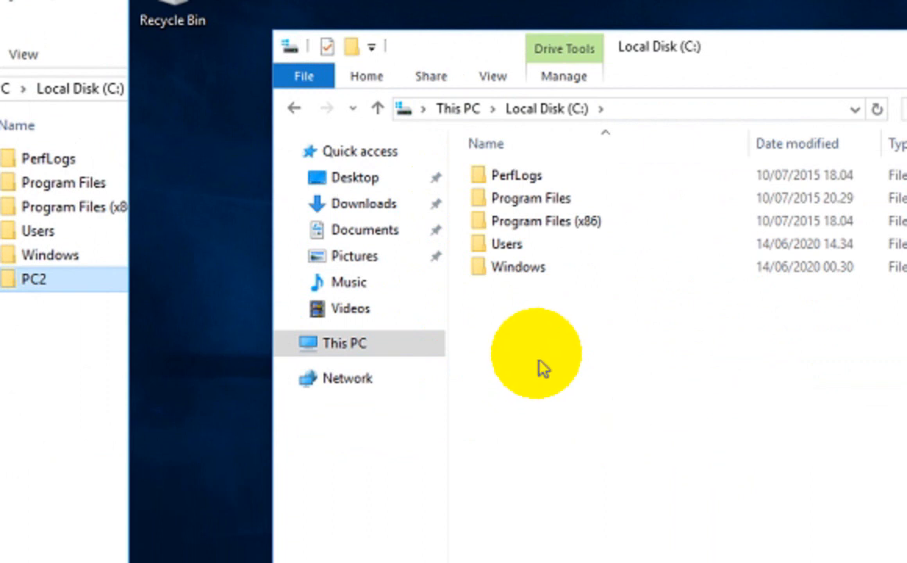
Step: Create a new folder named PC1 in C:\ and bring up its context menu
{"action": "right_click", "coordinate": [515, 340]}
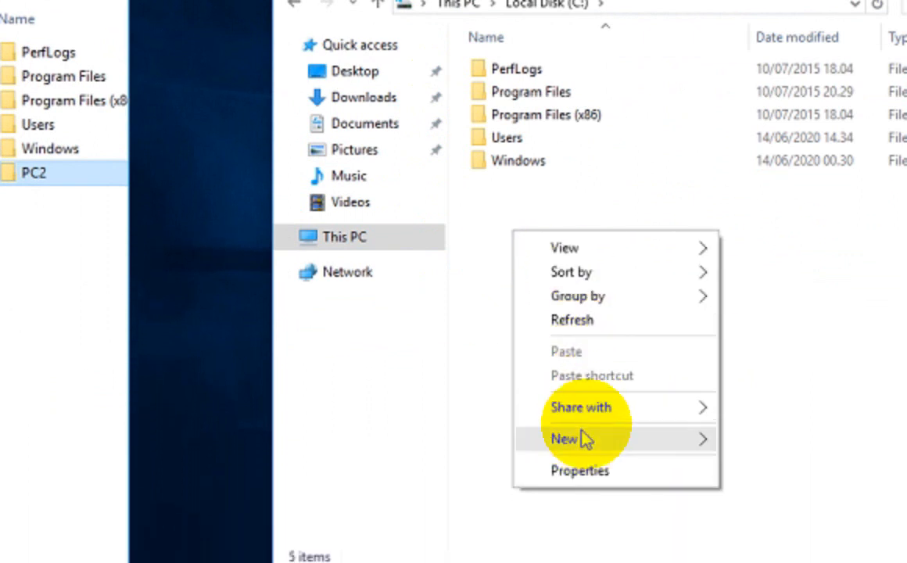
{"action": "mouse_move", "coordinate": [594, 439]}
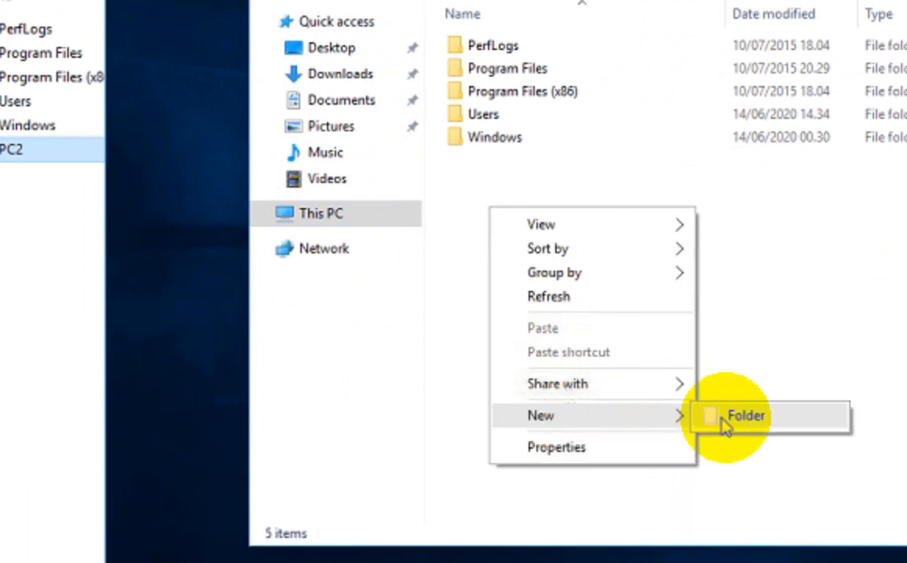
{"action": "left_click", "coordinate": [733, 444]}
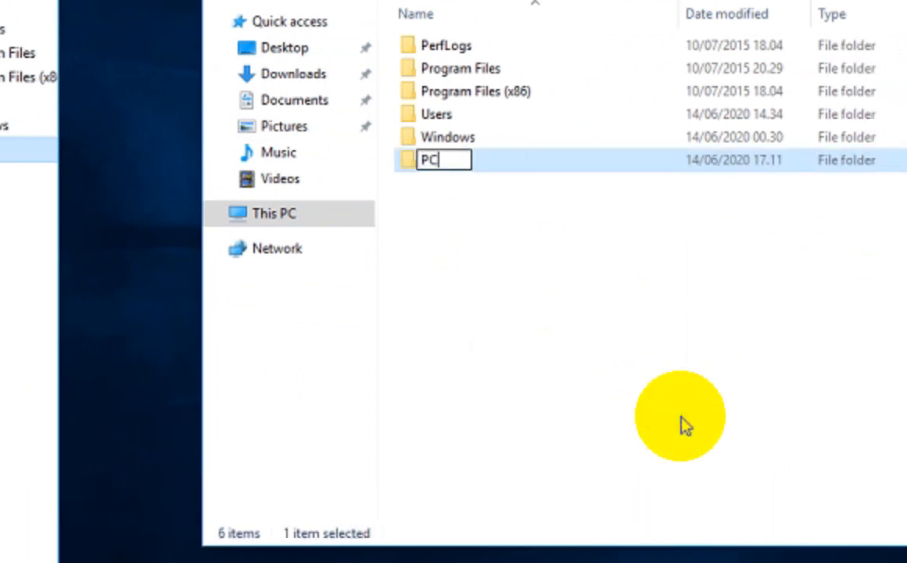
{"action": "left_click", "coordinate": [655, 344]}
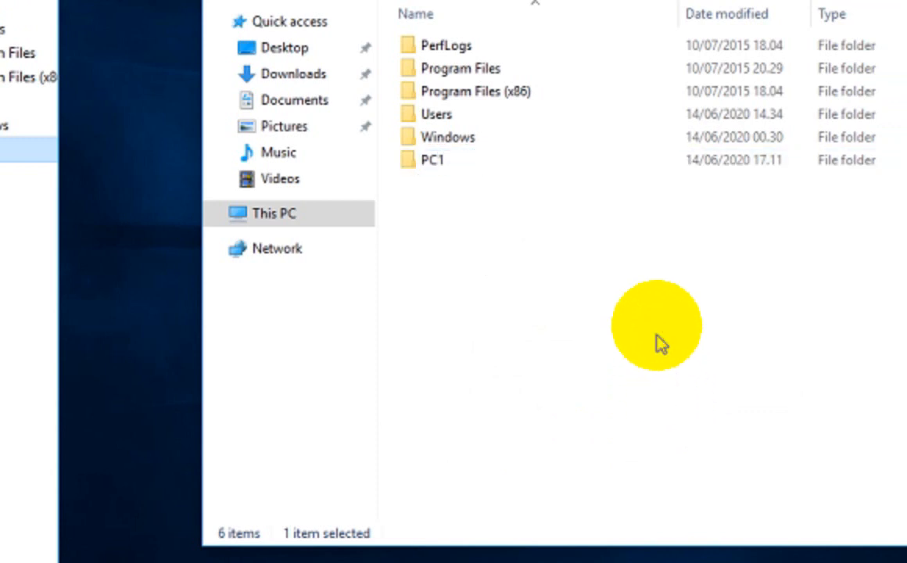
{"action": "right_click", "coordinate": [457, 162]}
Step: Share the PC1 folder with Everyone at Read permission and close the confirmation
{"action": "mouse_move", "coordinate": [577, 263]}
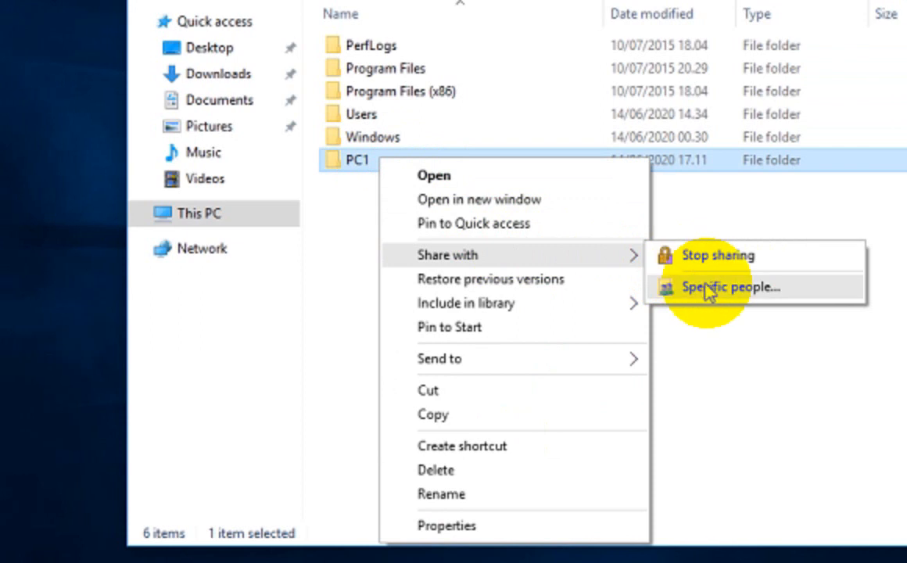
{"action": "left_click", "coordinate": [774, 293]}
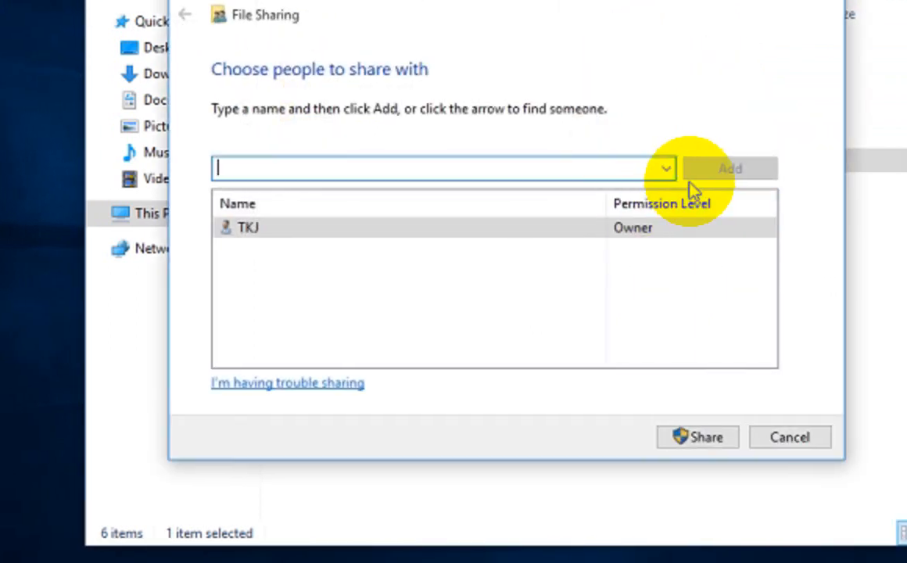
{"action": "left_click", "coordinate": [678, 168]}
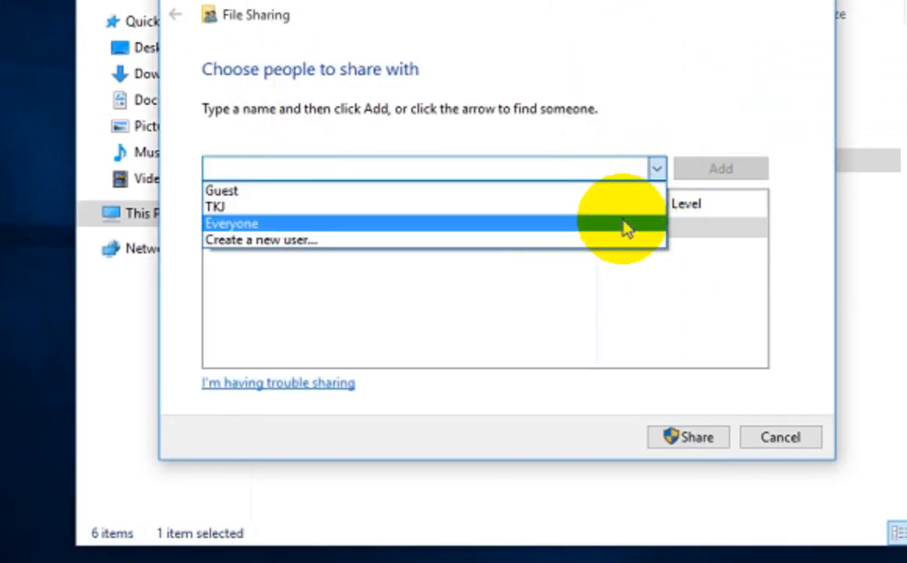
{"action": "left_click", "coordinate": [628, 225]}
{"action": "left_click", "coordinate": [695, 172]}
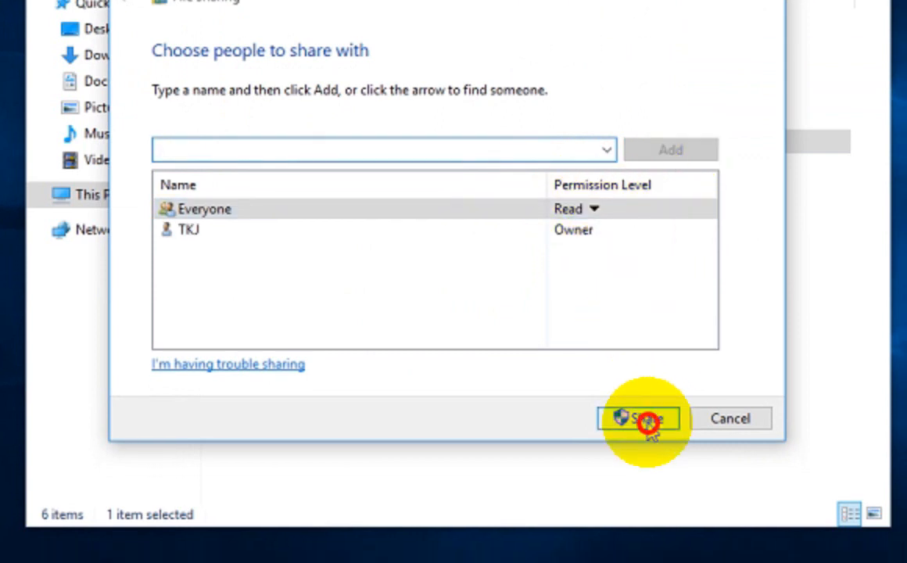
{"action": "left_click", "coordinate": [648, 421]}
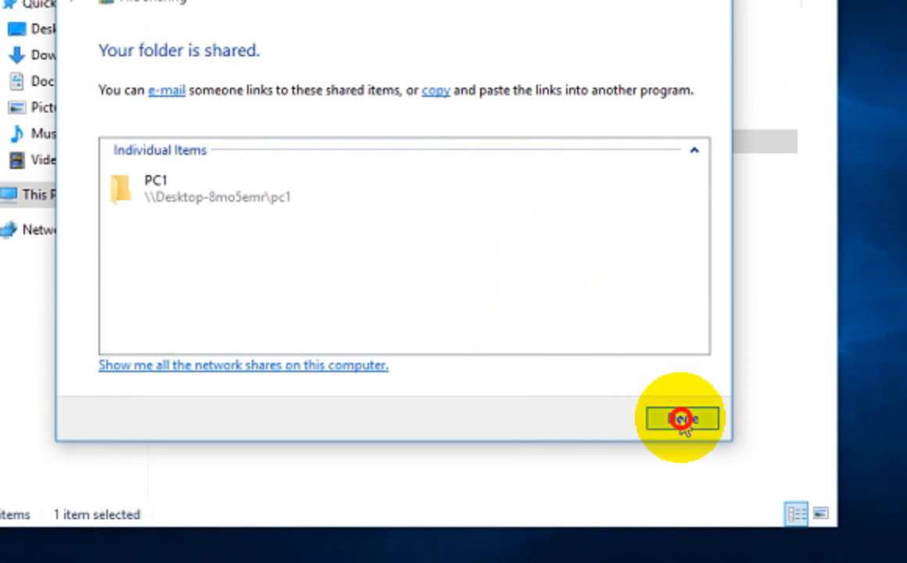
{"action": "left_click", "coordinate": [684, 420]}
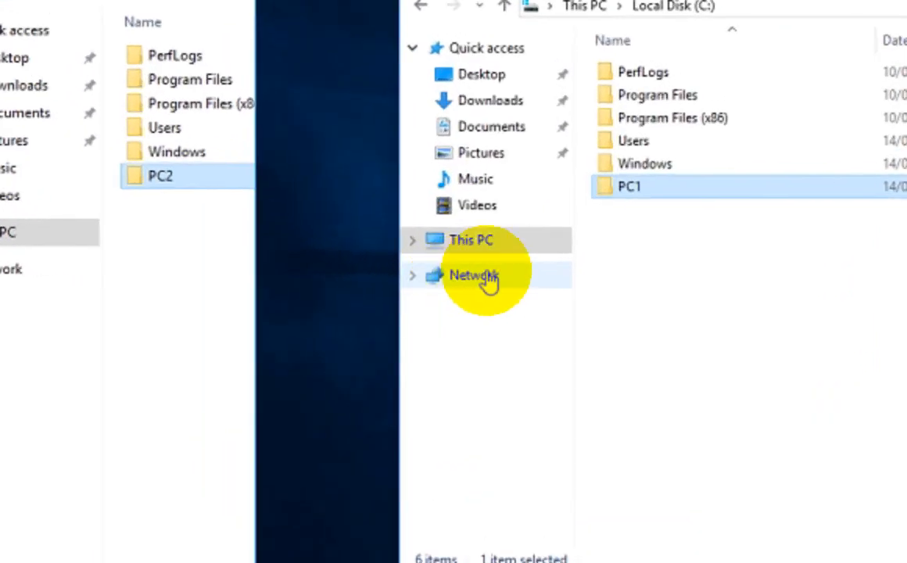
Step: From PC1's Explorer, go to address 192.168.11.2 and open the shared pc2 folder
{"action": "left_click", "coordinate": [322, 273]}
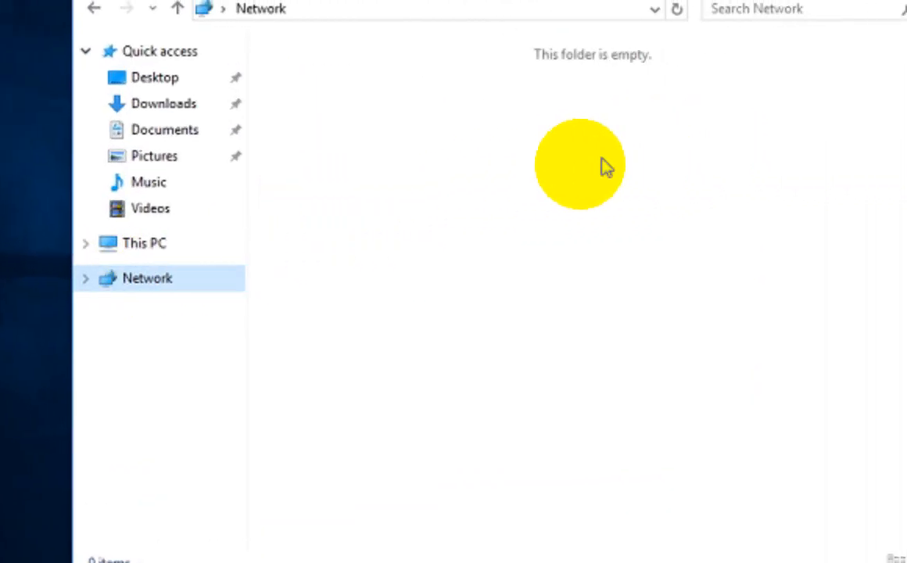
{"action": "left_click", "coordinate": [561, 170]}
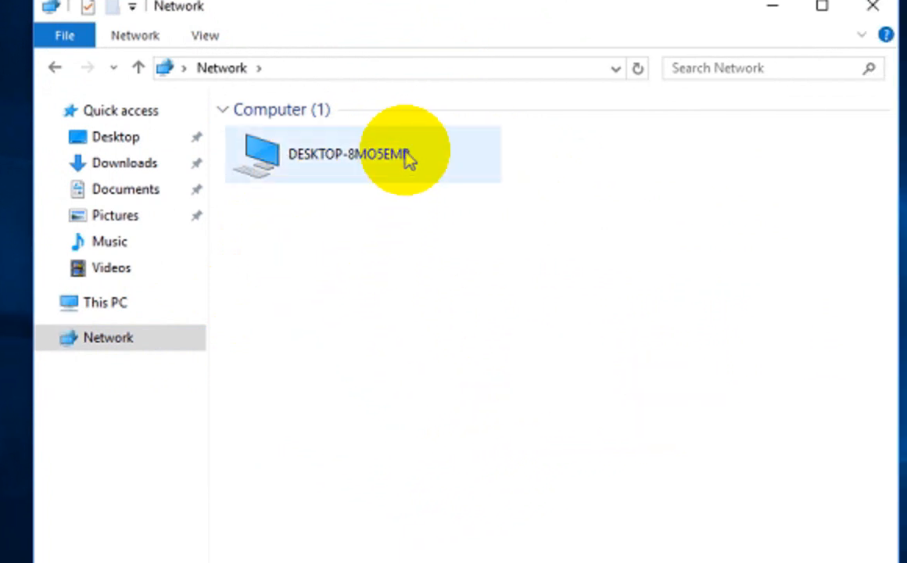
{"action": "left_click", "coordinate": [291, 148]}
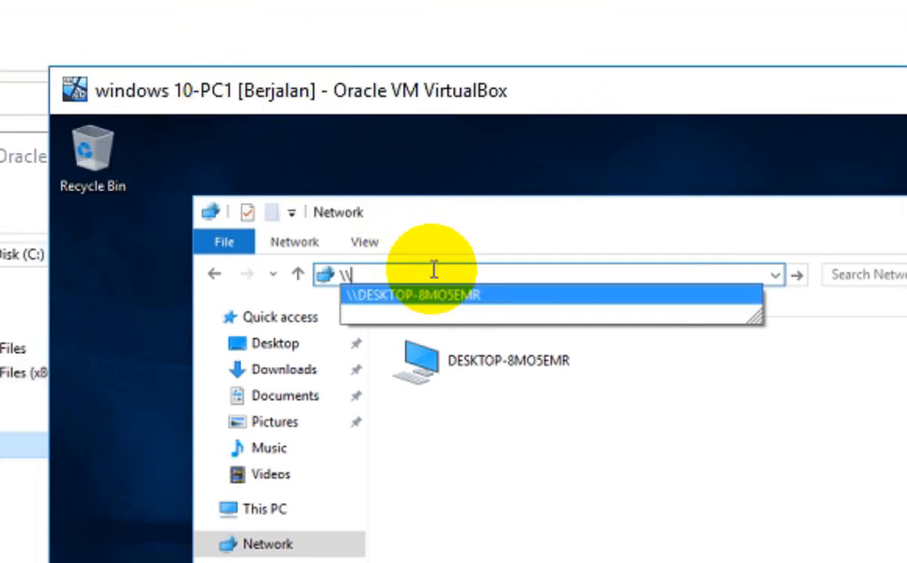
{"action": "type", "text": "192.168.11."}
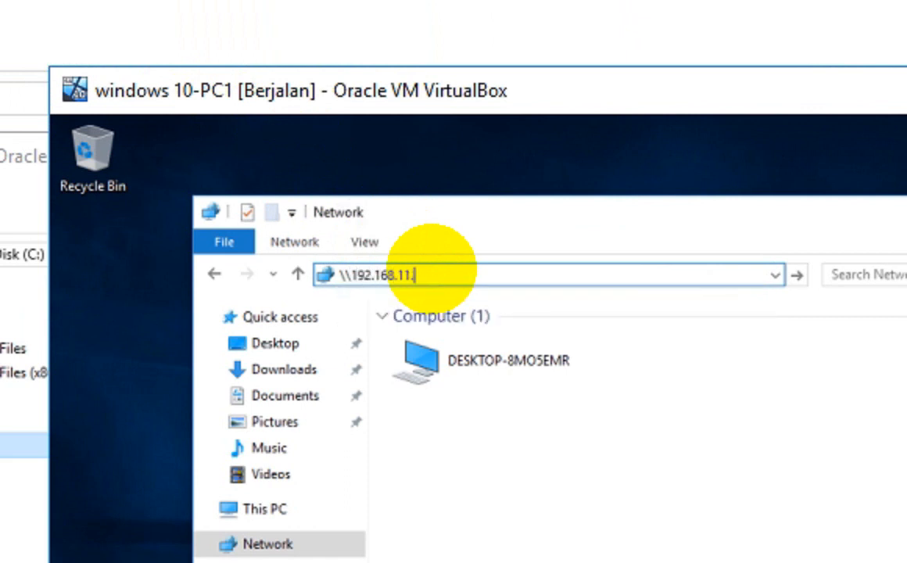
{"action": "type", "text": "2"}
{"action": "key", "text": "Return"}
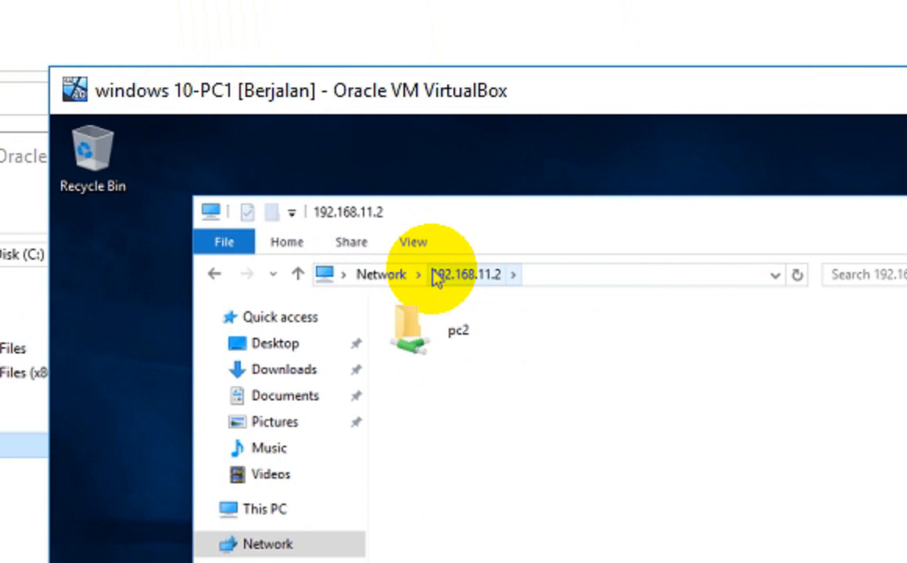
{"action": "double_click", "coordinate": [462, 350]}
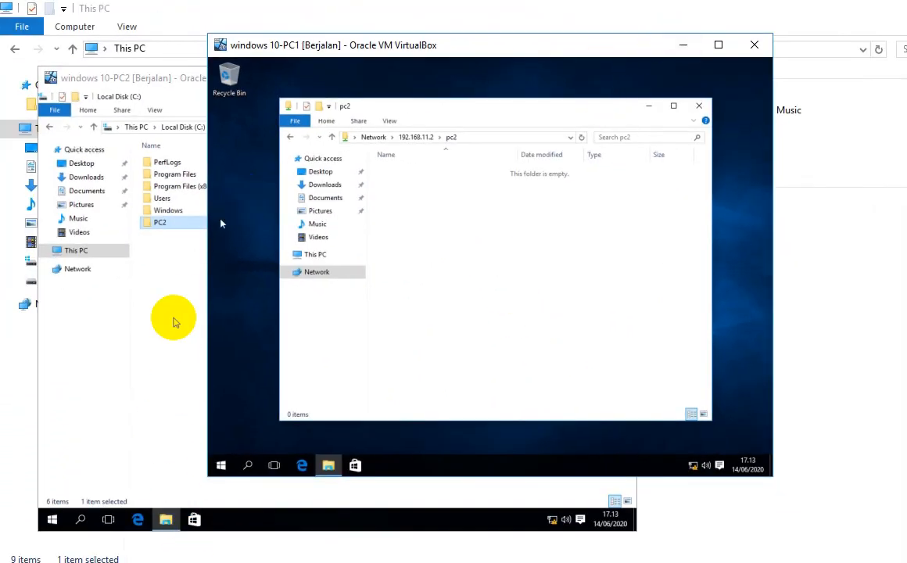
{"action": "left_click", "coordinate": [174, 321]}
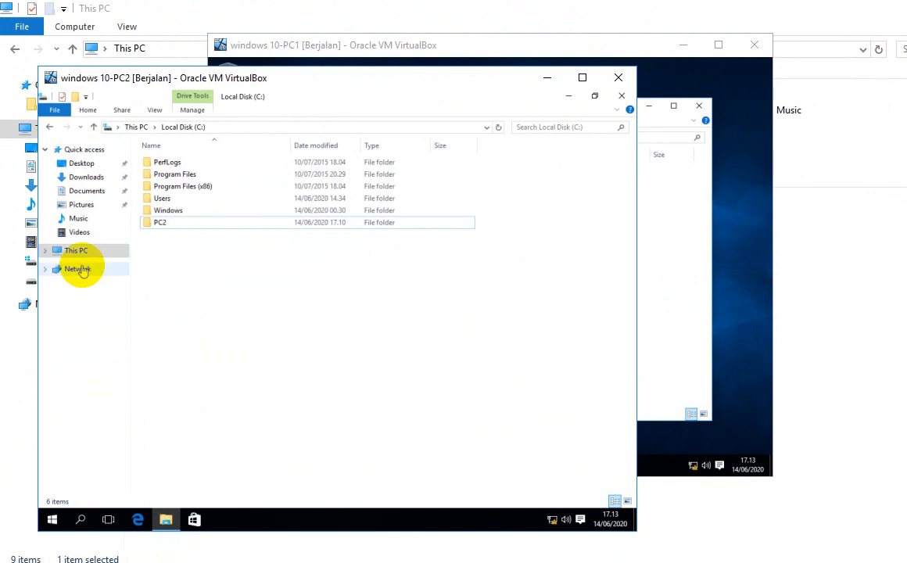
Step: On PC2, browse via Network to \\192.168.11.1, open the pc1 share, then minimize the slideshow
{"action": "left_click", "coordinate": [81, 269]}
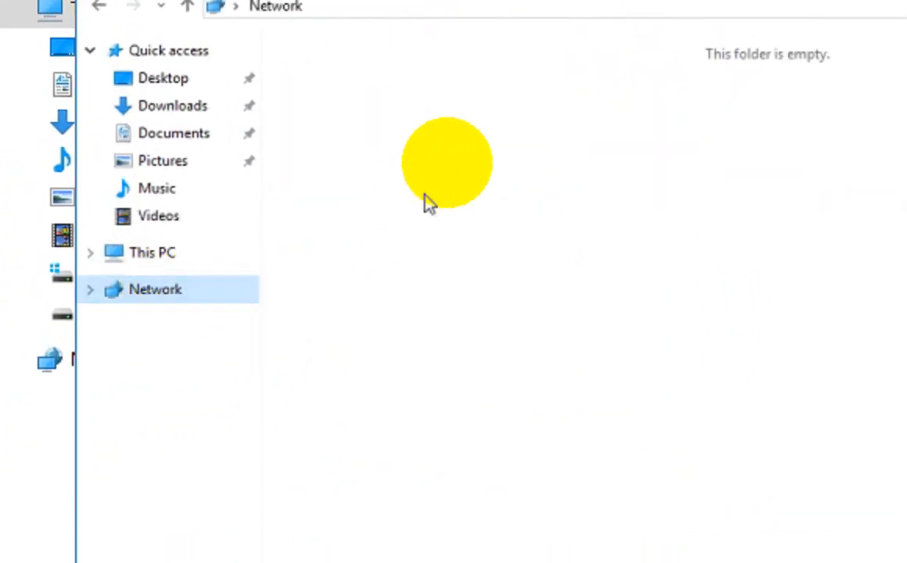
{"action": "left_click", "coordinate": [383, 145]}
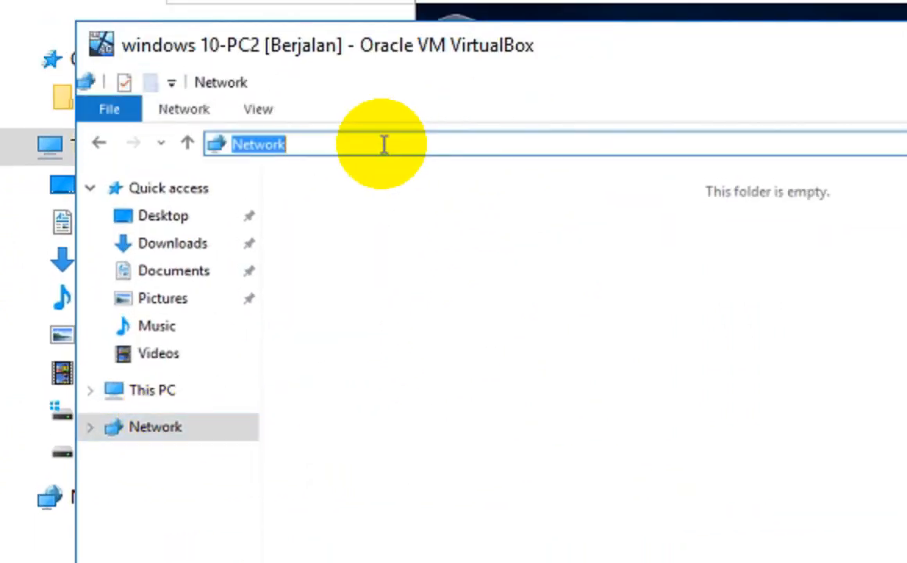
{"action": "type", "text": "\\\\192.168.11"}
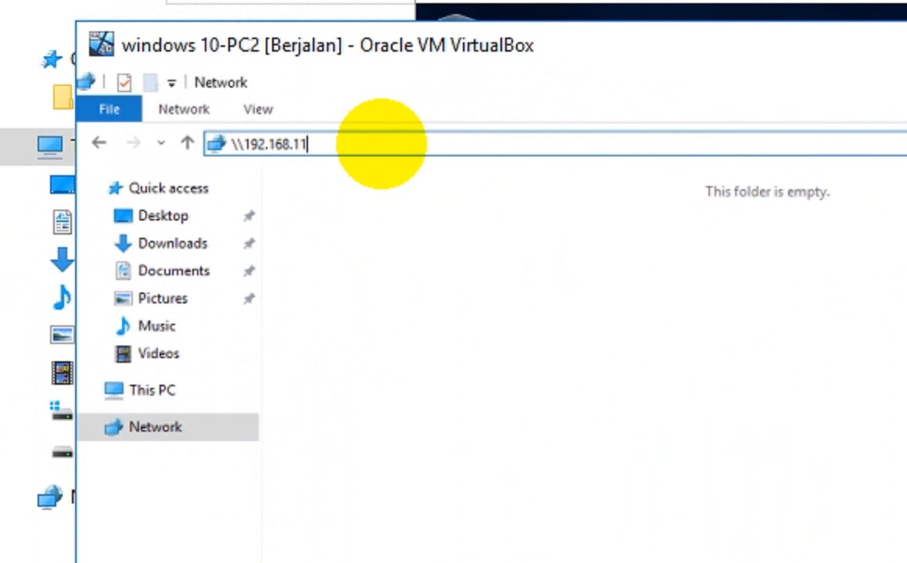
{"action": "key", "text": "Return"}
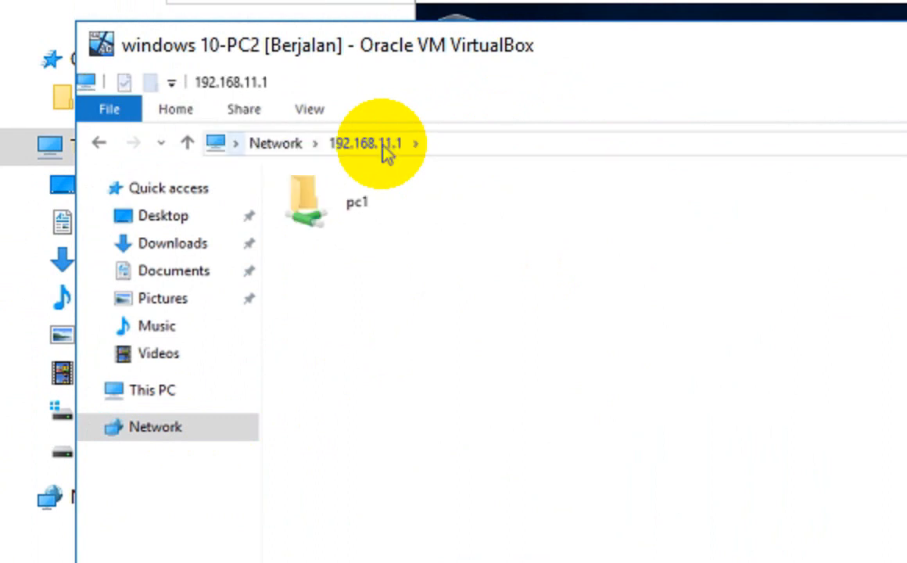
{"action": "double_click", "coordinate": [364, 199]}
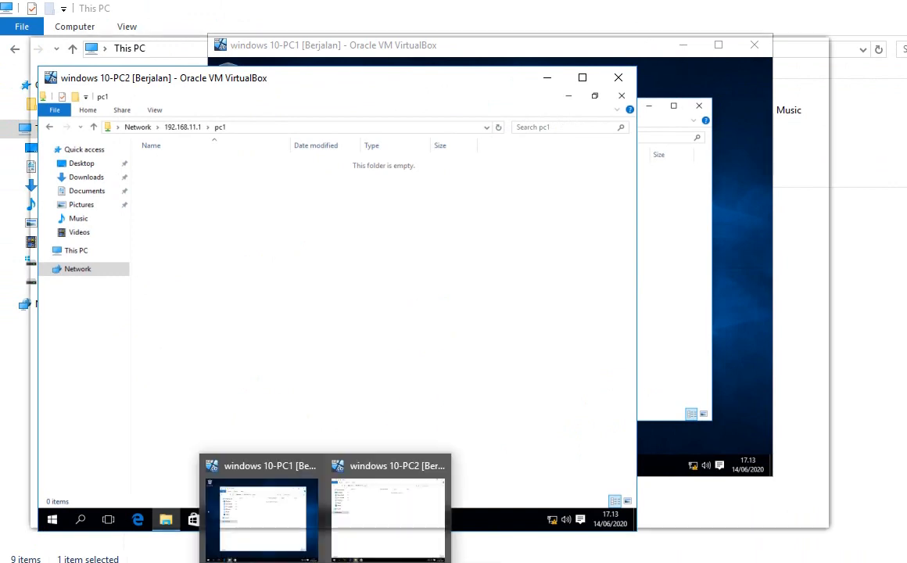
{"action": "left_click", "coordinate": [402, 562]}
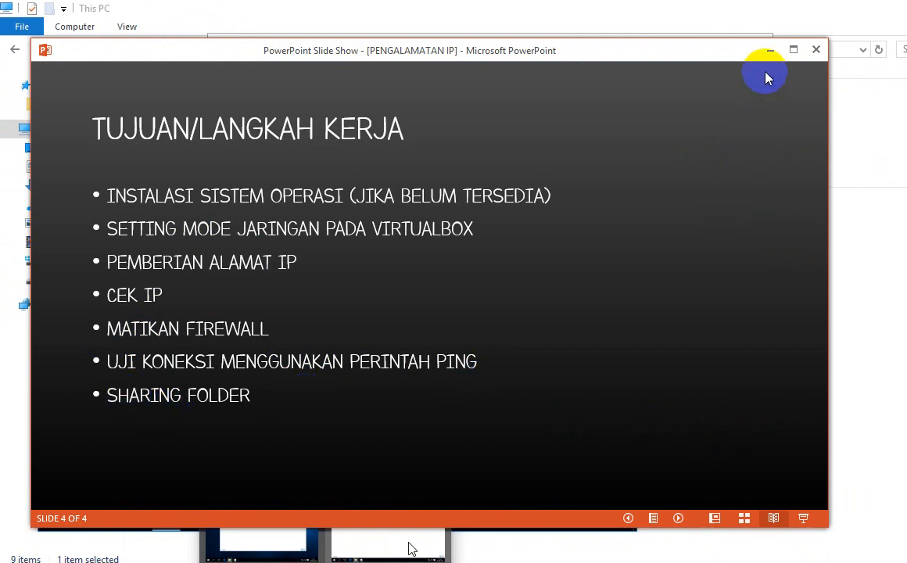
{"action": "left_click", "coordinate": [770, 51]}
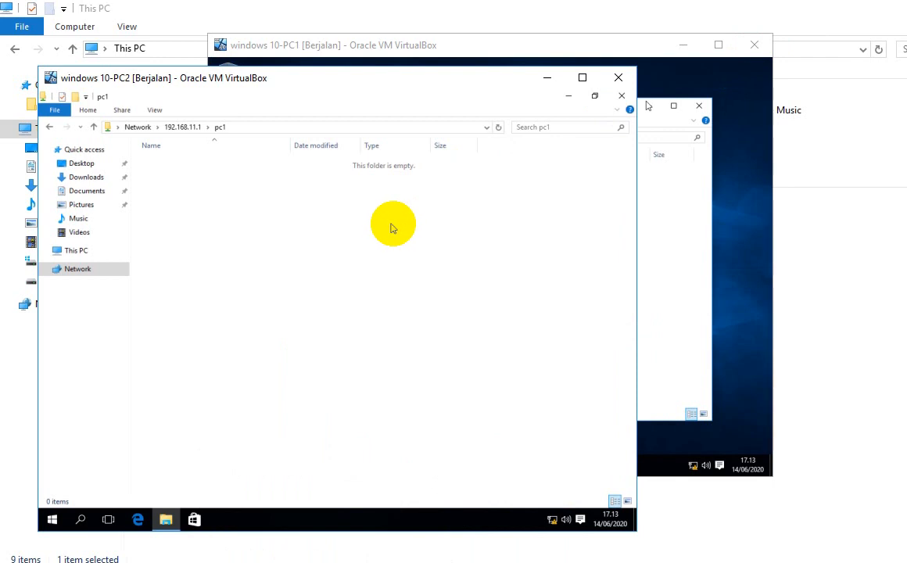
Step: On PC1, navigate to This PC > Local Disk (C:) > PC1 folder
{"action": "left_click", "coordinate": [639, 245]}
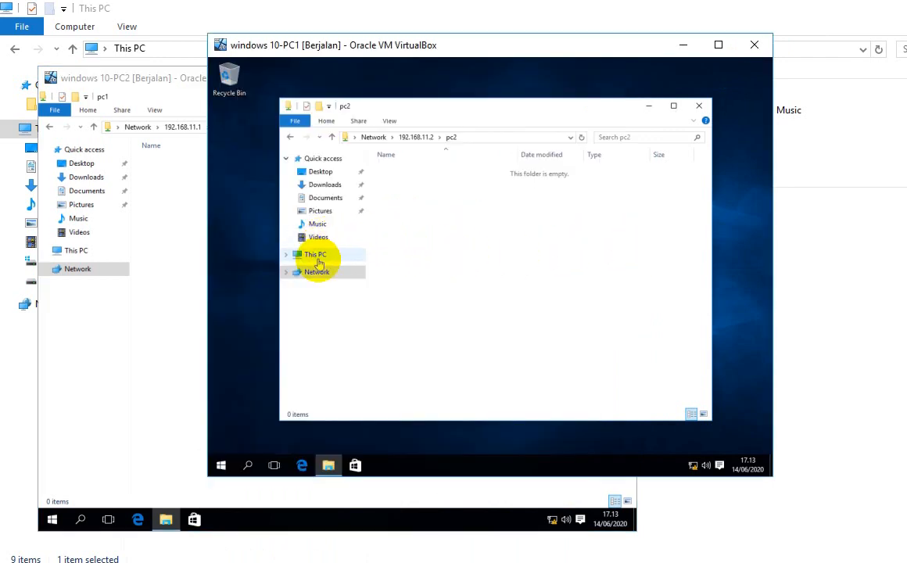
{"action": "left_click", "coordinate": [318, 262]}
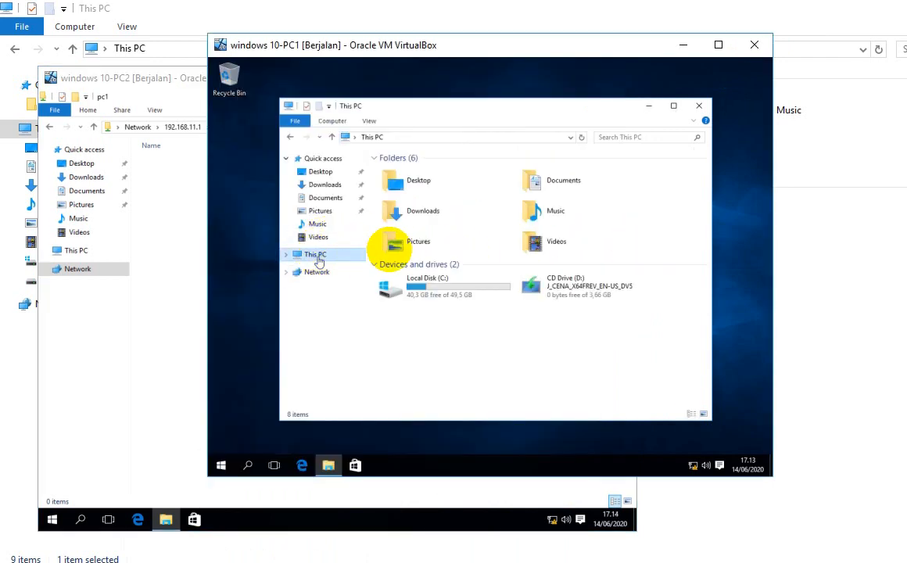
{"action": "double_click", "coordinate": [454, 285]}
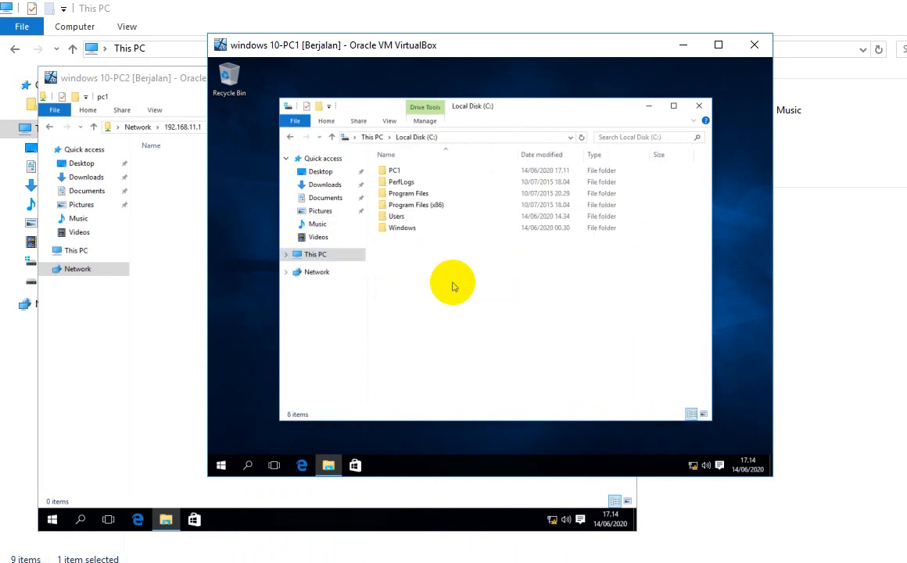
{"action": "left_click", "coordinate": [397, 173]}
{"action": "double_click", "coordinate": [397, 172]}
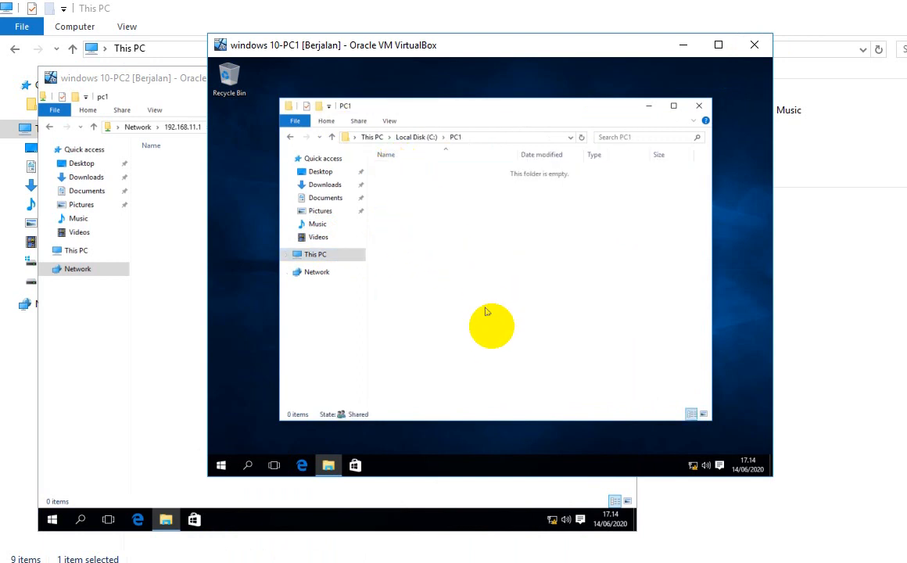
Step: Create a new text document named PC1.txt inside the PC1 folder
{"action": "right_click", "coordinate": [491, 273]}
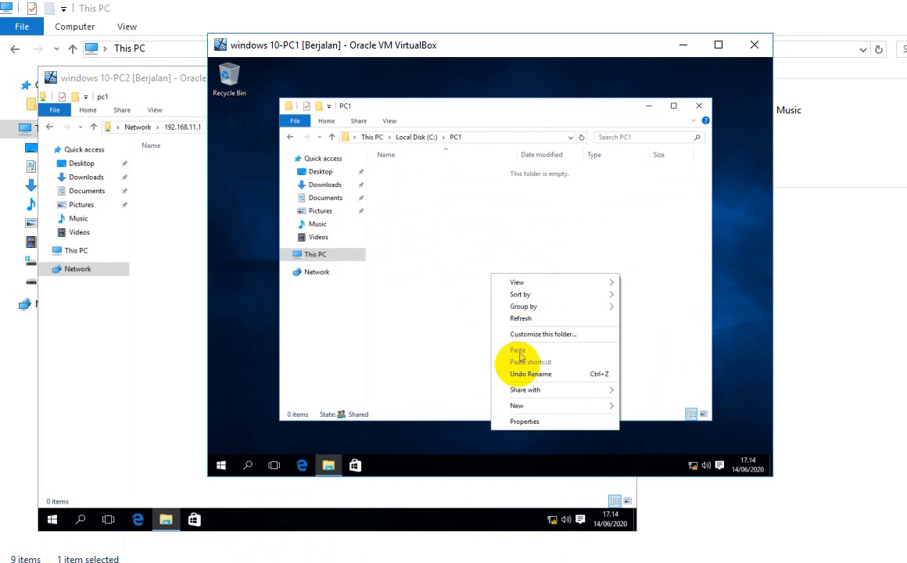
{"action": "left_click", "coordinate": [530, 404]}
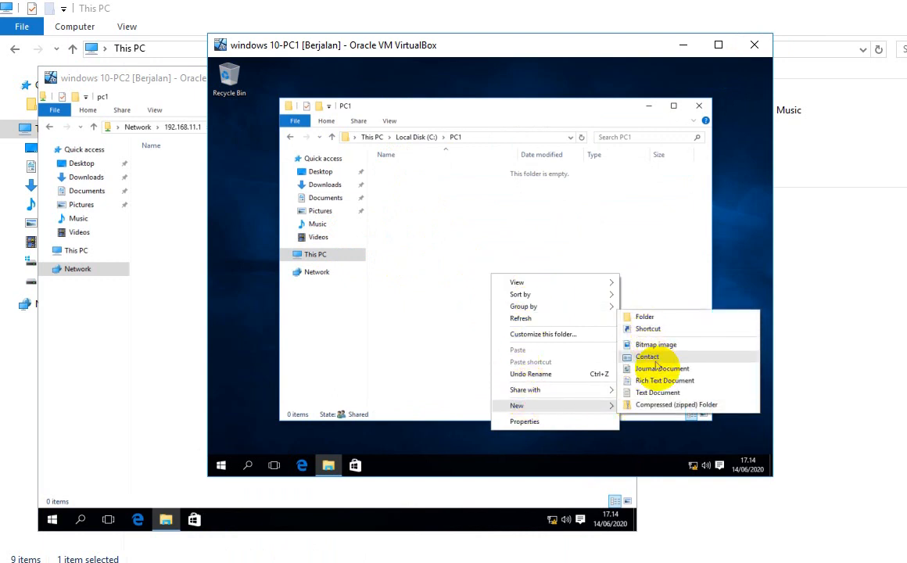
{"action": "left_click", "coordinate": [665, 391]}
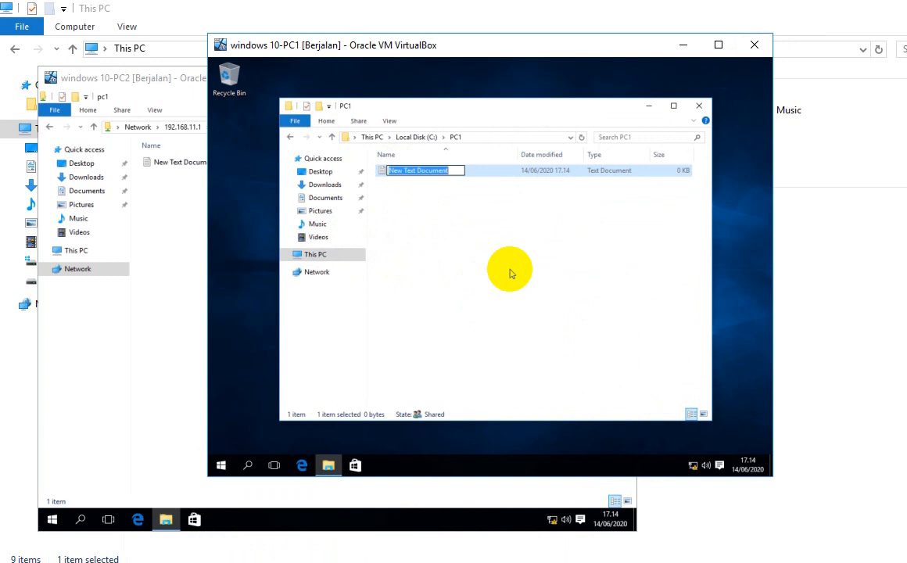
{"action": "type", "text": "tes"}
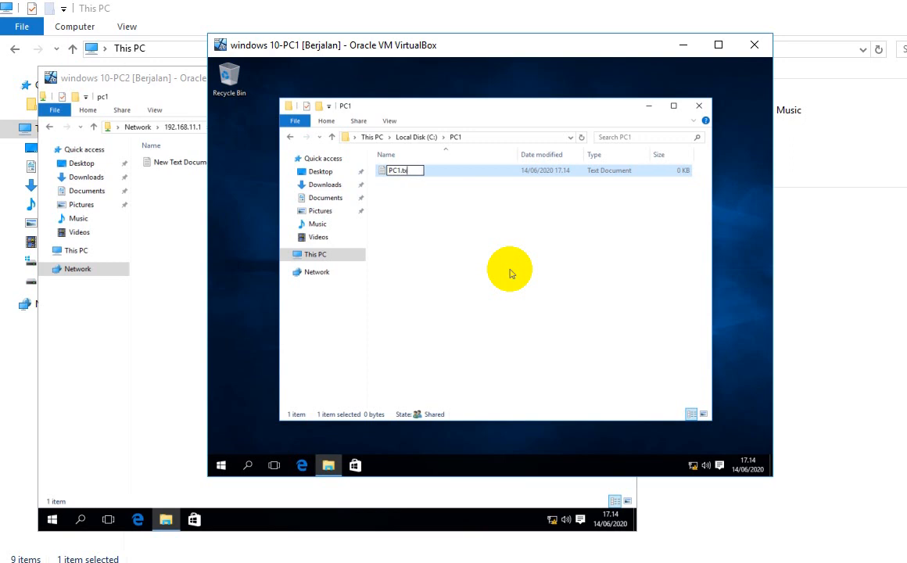
{"action": "key", "text": "Return"}
{"action": "left_click", "coordinate": [501, 259]}
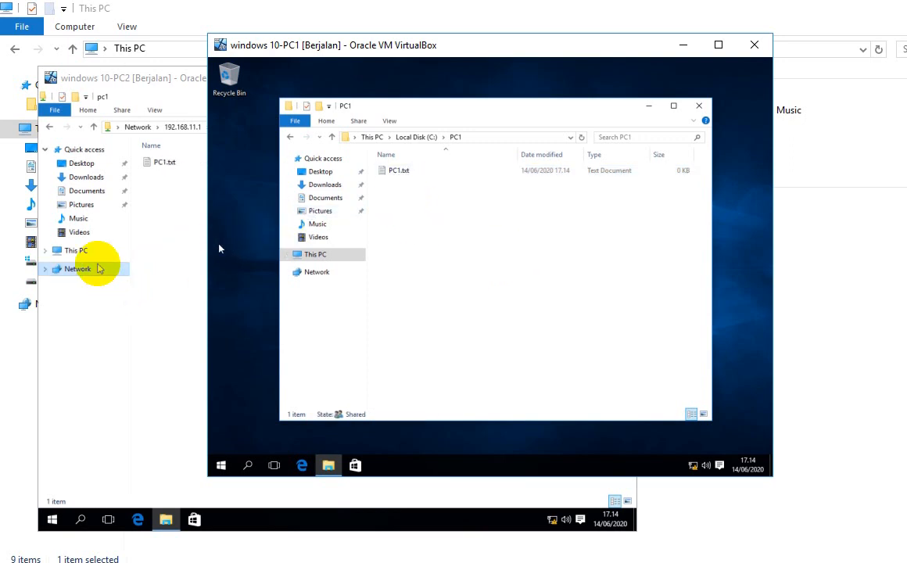
Step: On PC2, open the still-empty PC1.txt from the \\192.168.11.1\pc1 share and close it
{"action": "left_click_drag", "start_coordinate": [243, 42], "coordinate": [388, 72]}
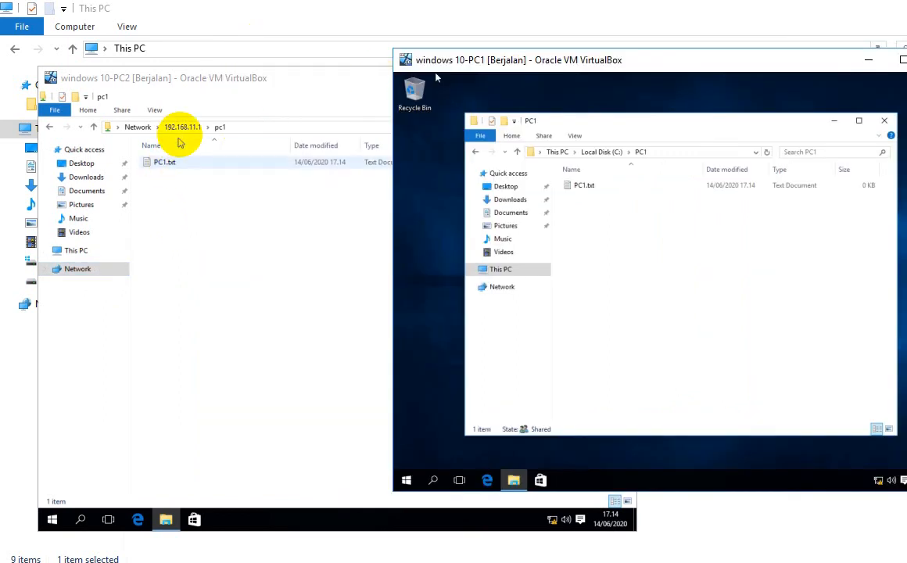
{"action": "left_click", "coordinate": [181, 129]}
{"action": "left_click", "coordinate": [184, 158]}
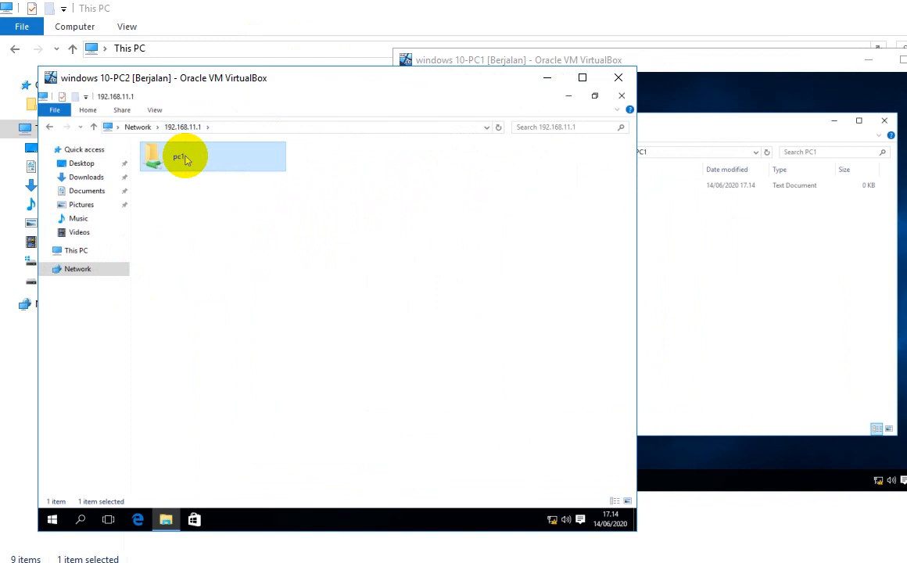
{"action": "double_click", "coordinate": [185, 158]}
{"action": "left_click", "coordinate": [183, 159]}
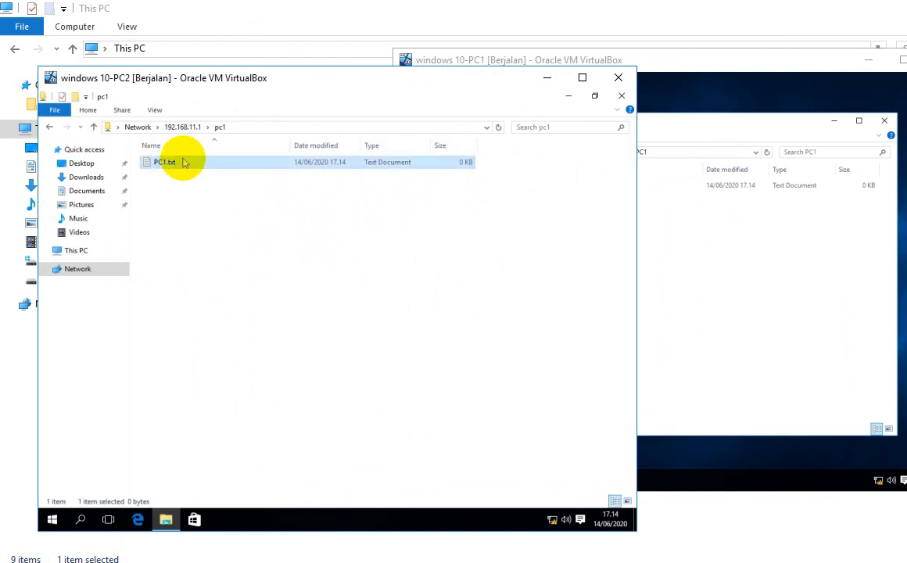
{"action": "double_click", "coordinate": [183, 159]}
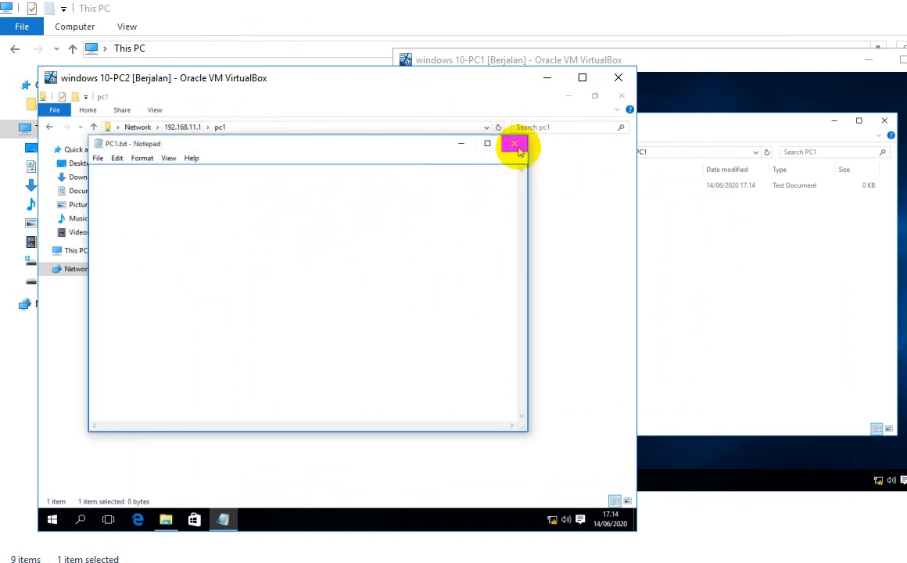
{"action": "left_click", "coordinate": [514, 146]}
Step: On PC1, open PC1.txt and save it with the text "PC1"
{"action": "left_click", "coordinate": [653, 225]}
{"action": "double_click", "coordinate": [580, 189]}
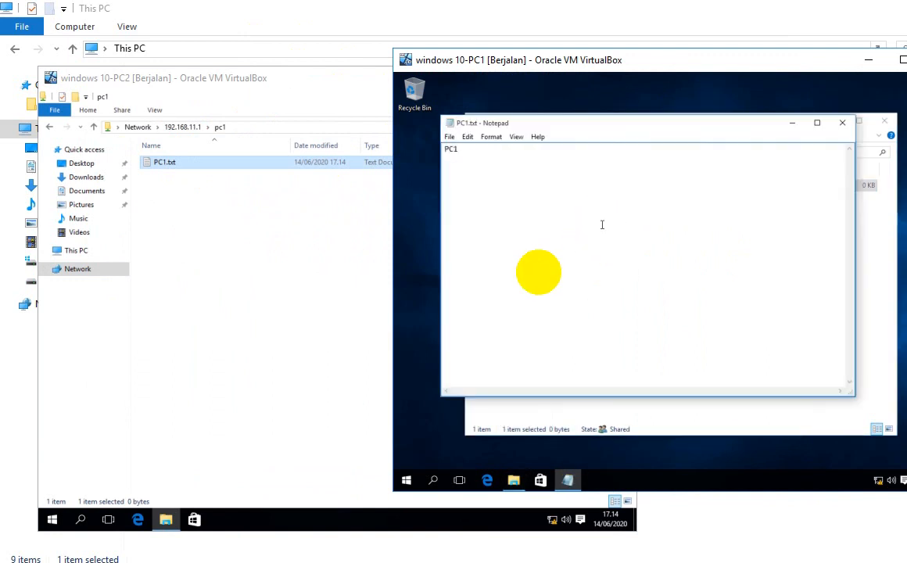
{"action": "left_click", "coordinate": [847, 125]}
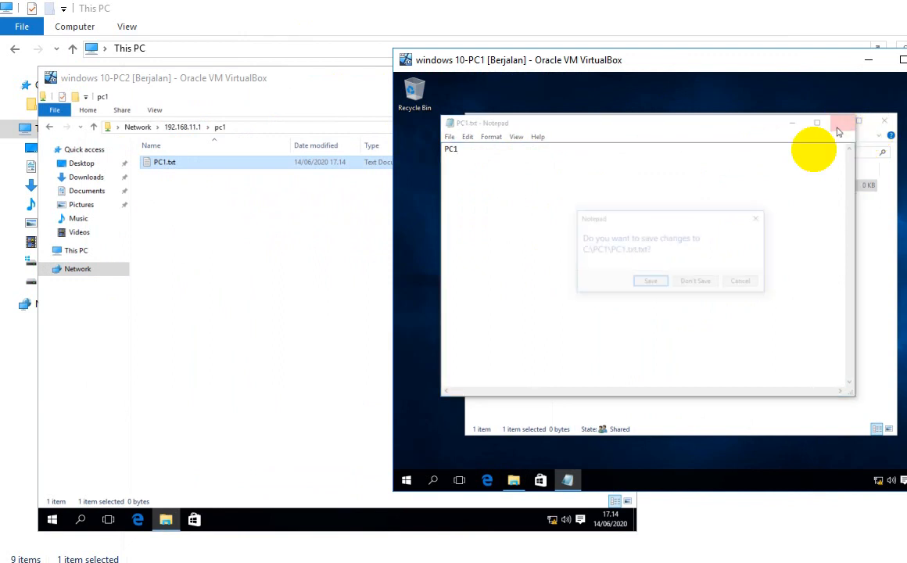
{"action": "left_click", "coordinate": [641, 282]}
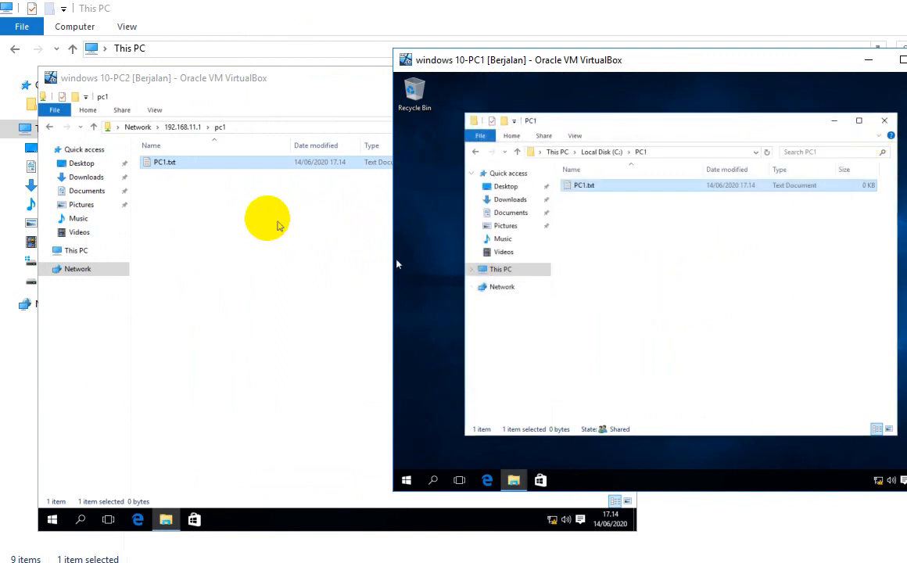
Step: On PC2, reopen PC1.txt from the pc1 share to confirm the saved text, then close it
{"action": "left_click", "coordinate": [227, 196]}
{"action": "double_click", "coordinate": [166, 164]}
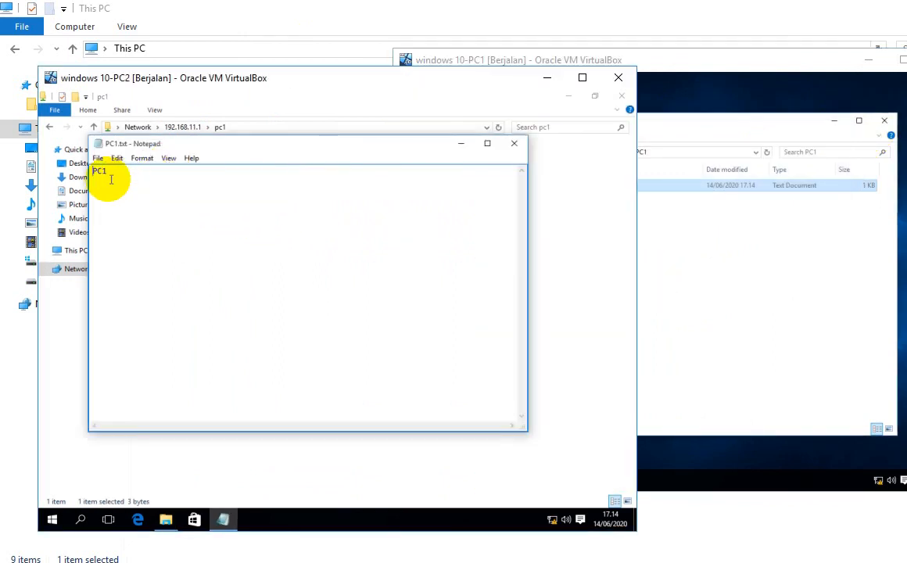
{"action": "left_click", "coordinate": [513, 147]}
{"action": "left_click", "coordinate": [678, 247]}
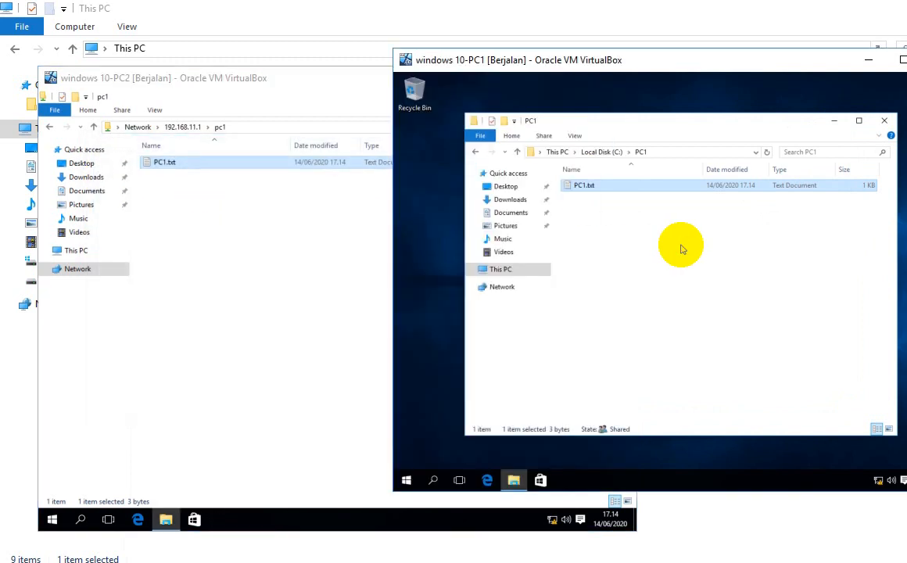
Step: On PC2, navigate to This PC > Local Disk (C:) > PC2 folder
{"action": "left_click", "coordinate": [108, 263]}
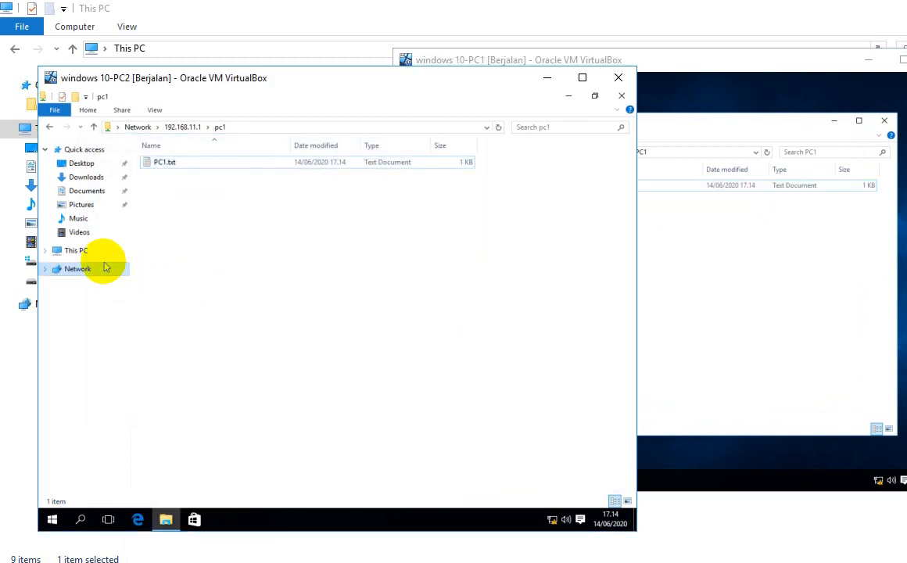
{"action": "left_click", "coordinate": [109, 250]}
{"action": "double_click", "coordinate": [178, 255]}
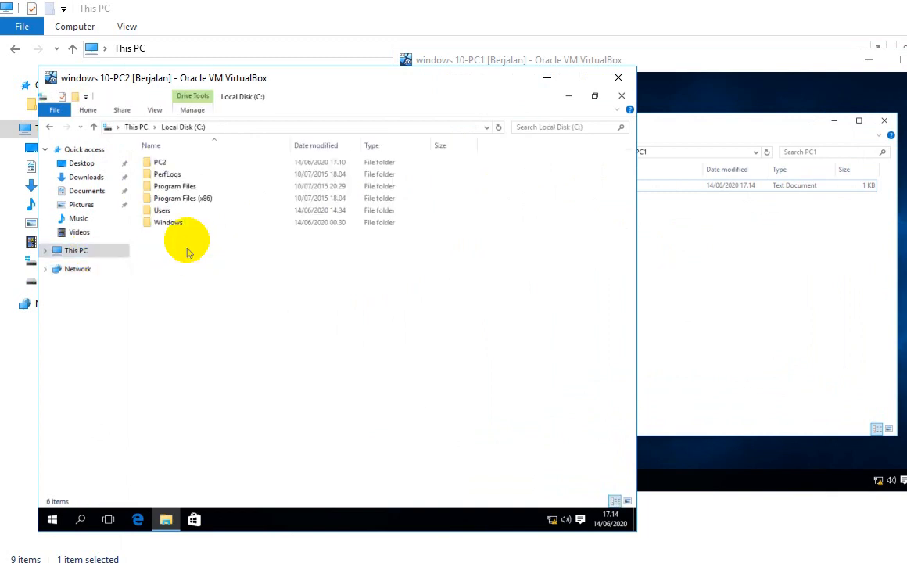
{"action": "double_click", "coordinate": [174, 162]}
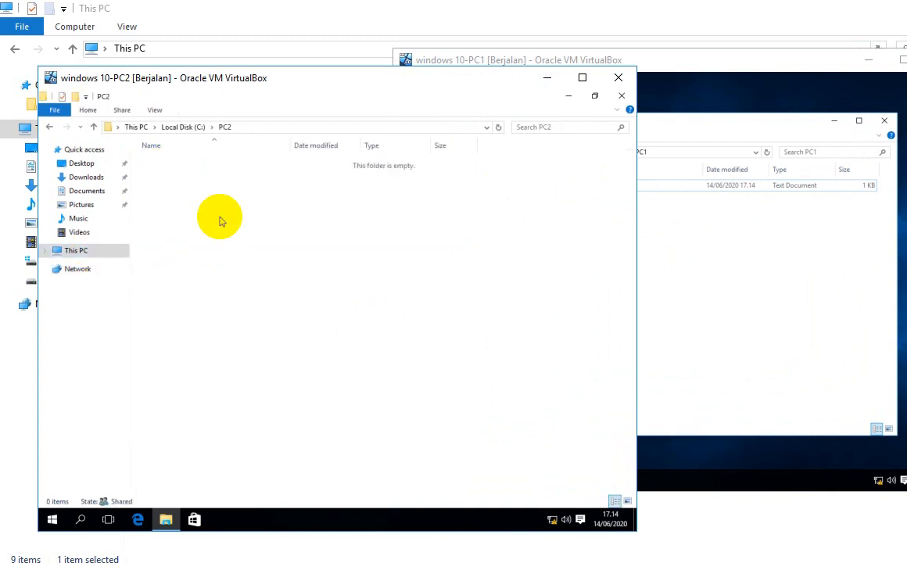
Step: Create PC2.txt in the PC2 folder containing the text "PC2" and close Notepad
{"action": "right_click", "coordinate": [219, 217]}
{"action": "mouse_move", "coordinate": [284, 361]}
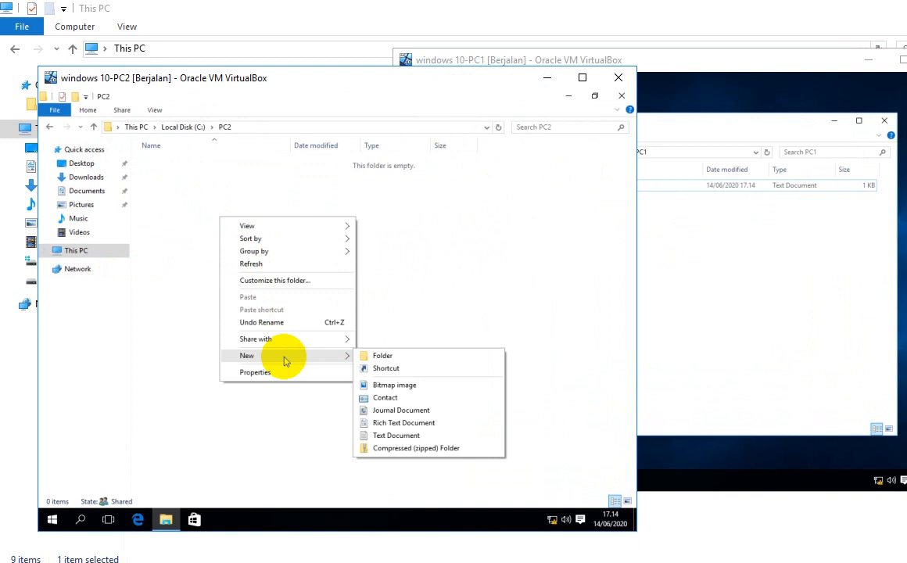
{"action": "left_click", "coordinate": [390, 436]}
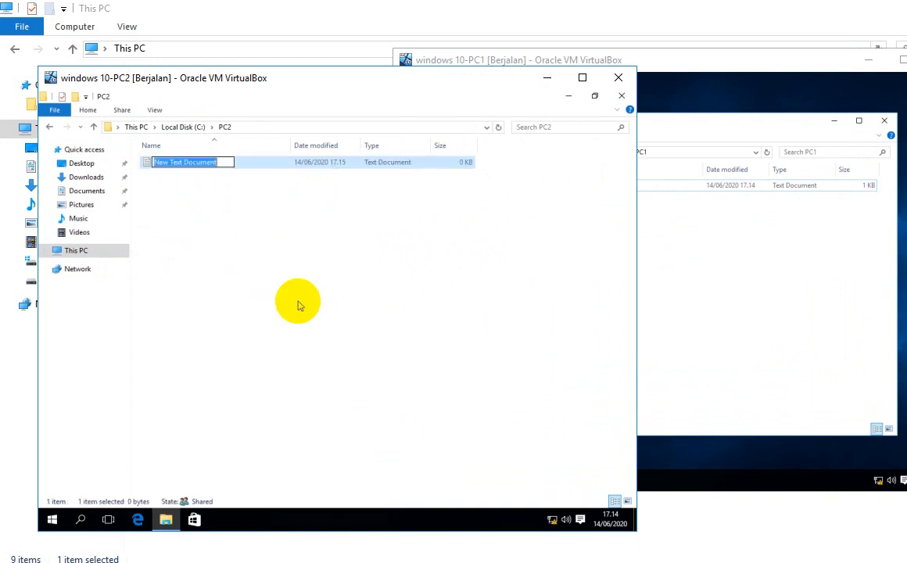
{"action": "type", "text": "PC"}
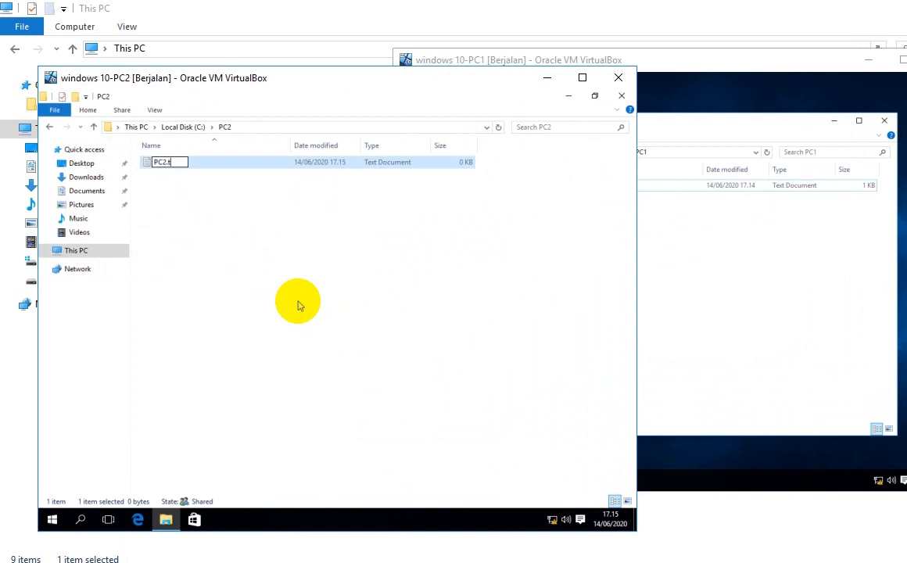
{"action": "type", "text": "2"}
{"action": "key", "text": "Return"}
{"action": "key", "text": "Return"}
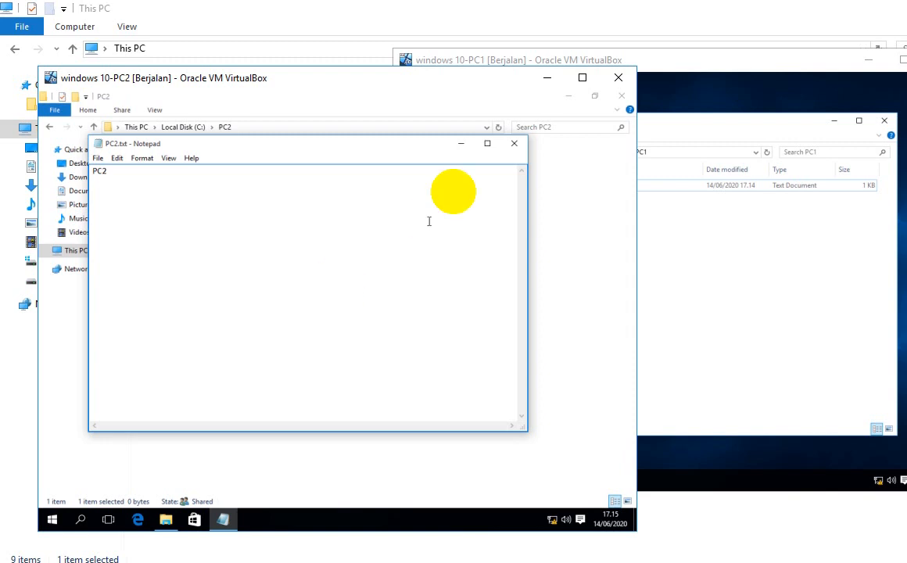
{"action": "left_click", "coordinate": [514, 143]}
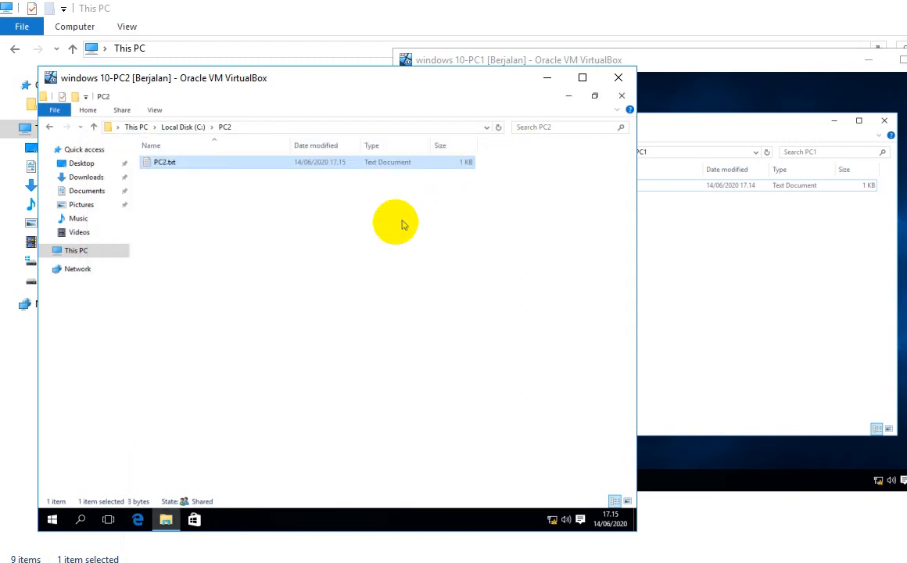
{"action": "left_click", "coordinate": [752, 282]}
Step: On PC1, browse via Network to \\192.168.11.2 and open the pc2 share
{"action": "left_click", "coordinate": [500, 294]}
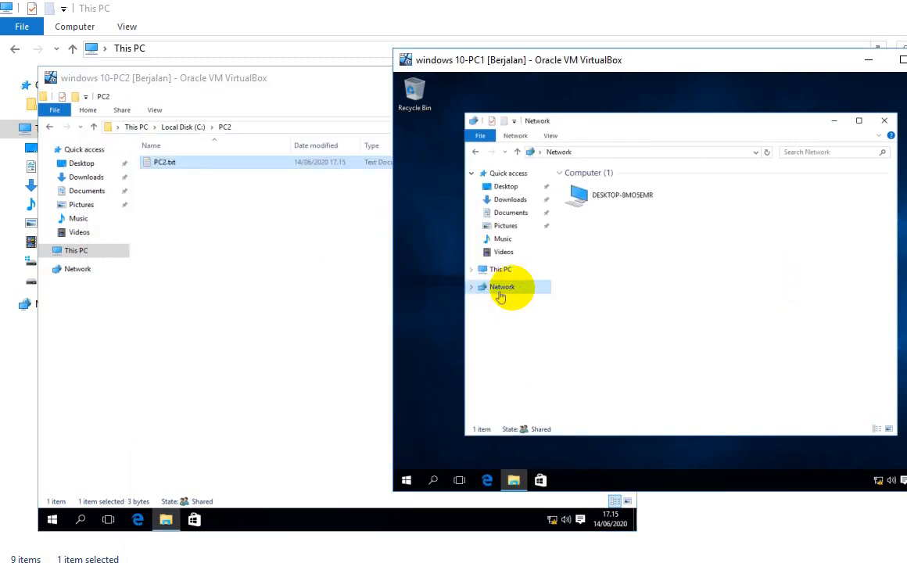
{"action": "left_click", "coordinate": [603, 150]}
{"action": "type", "text": "\\\\192.168.11."}
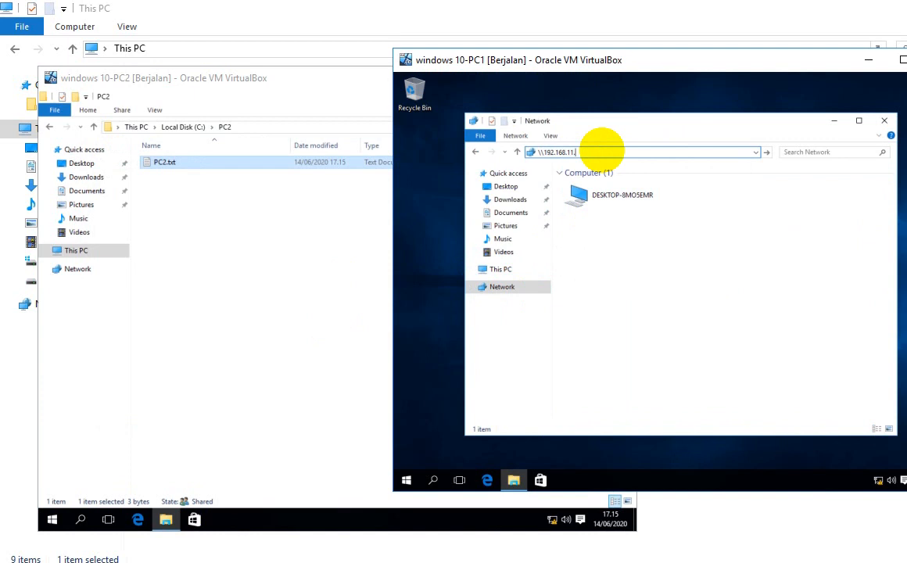
{"action": "key", "text": "Return"}
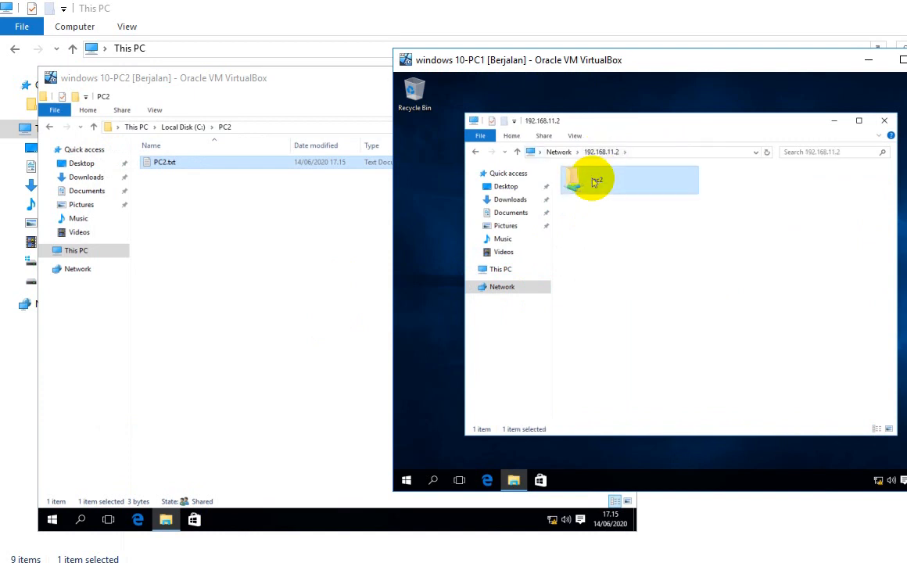
{"action": "double_click", "coordinate": [587, 179]}
Step: Open PC2.txt from the pc2 share, then close Notepad and the network folder window
{"action": "double_click", "coordinate": [588, 184]}
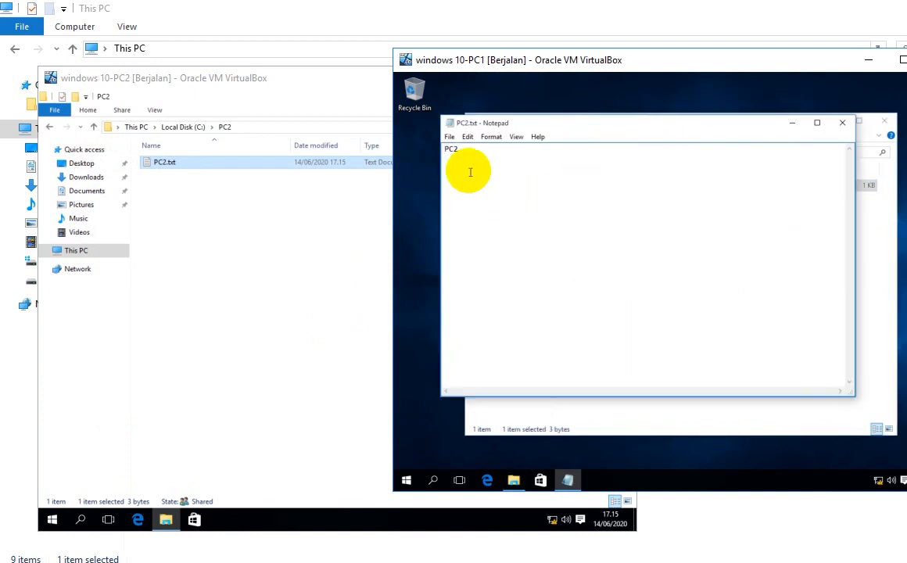
{"action": "left_click", "coordinate": [467, 148]}
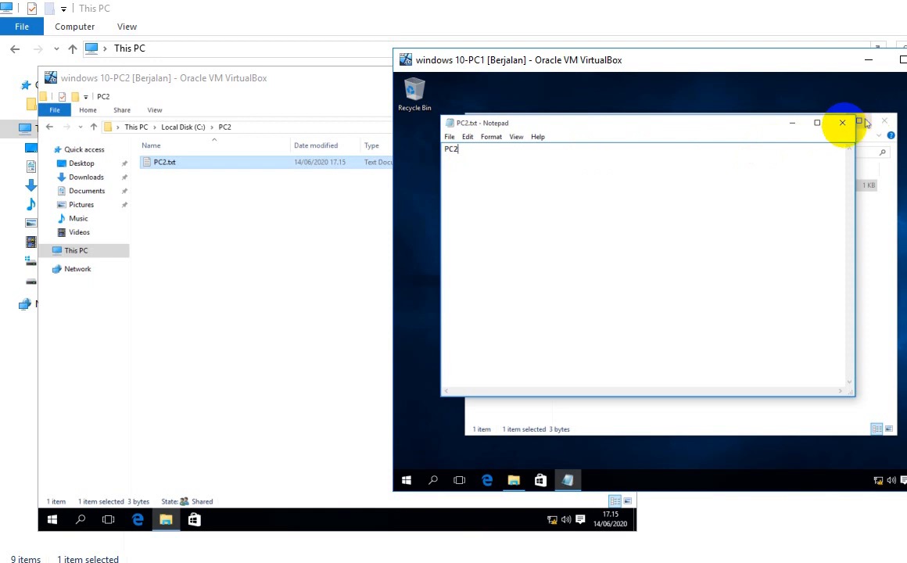
{"action": "left_click", "coordinate": [839, 125]}
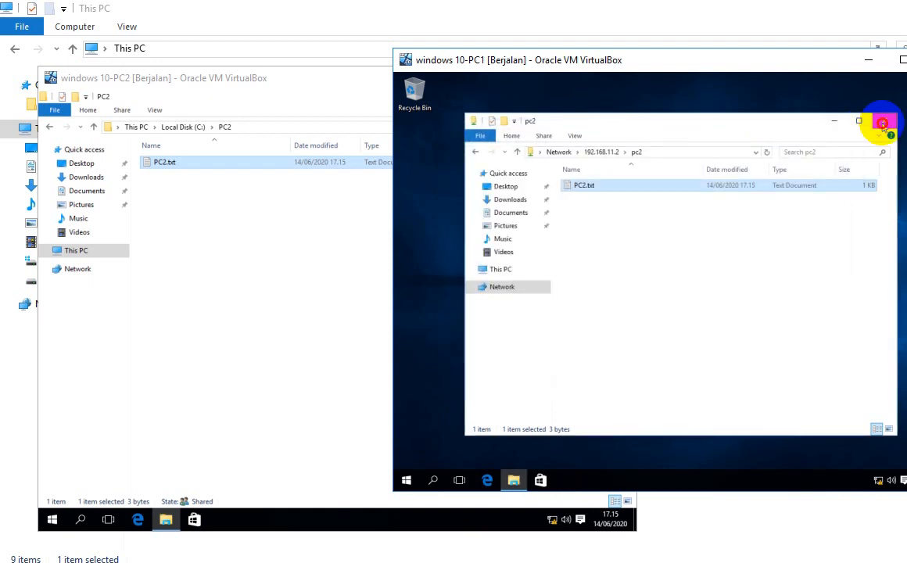
{"action": "left_click", "coordinate": [882, 124]}
{"action": "left_click_drag", "start_coordinate": [759, 61], "coordinate": [626, 61]}
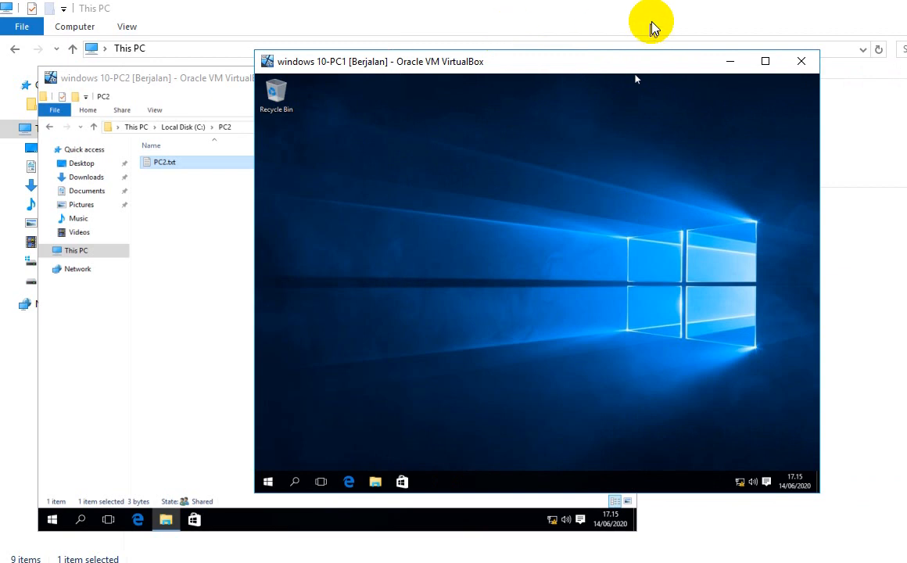
Step: Hide the host This PC window and reposition the PC2 and PC1 VM windows side by side
{"action": "left_click", "coordinate": [94, 77]}
{"action": "left_click", "coordinate": [238, 44]}
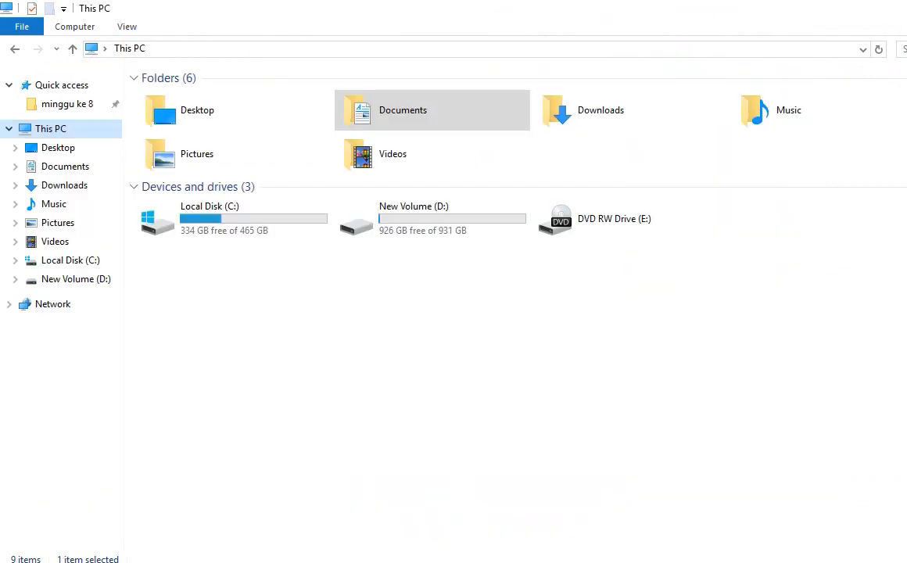
{"action": "key", "text": "alt+Tab"}
{"action": "left_click_drag", "start_coordinate": [306, 78], "coordinate": [456, 85]}
{"action": "left_click_drag", "start_coordinate": [415, 56], "coordinate": [239, 39]}
Step: Cancel the PC2 shutdown prompt with Batal and close PC2's folder window
{"action": "left_click", "coordinate": [664, 87]}
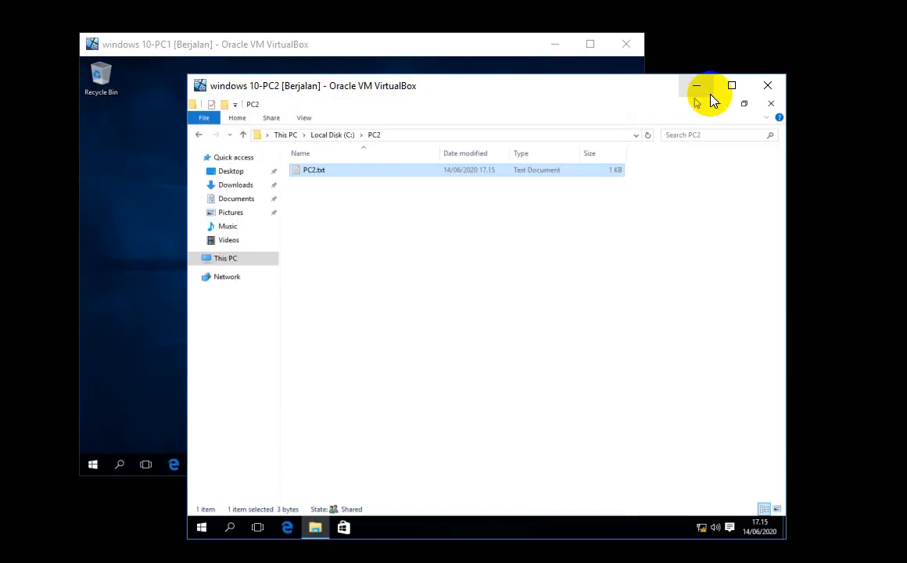
{"action": "left_click", "coordinate": [772, 90]}
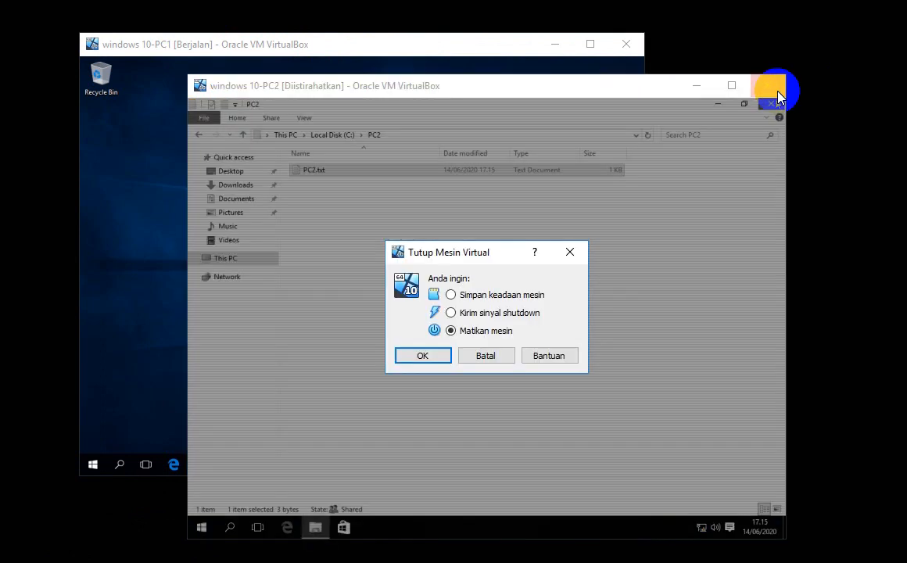
{"action": "left_click", "coordinate": [491, 356]}
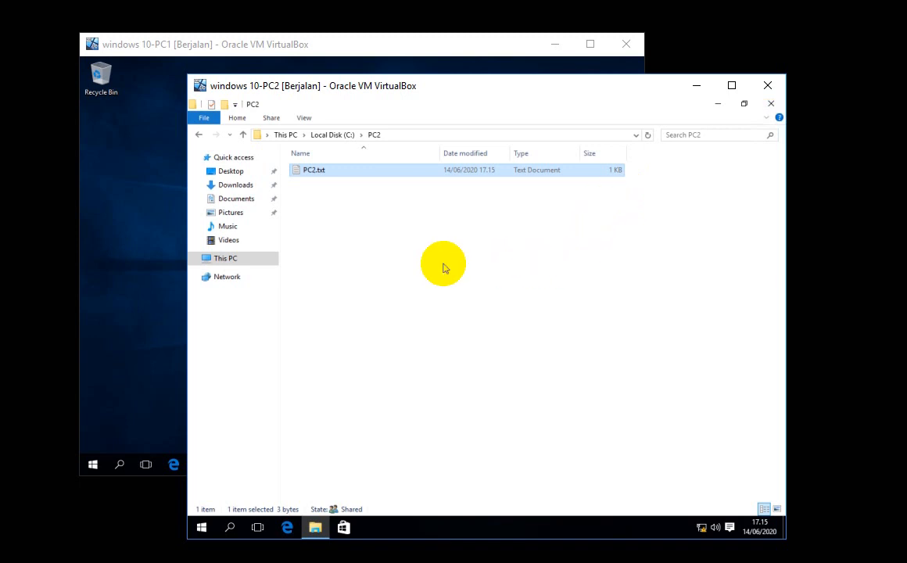
{"action": "left_click", "coordinate": [770, 103]}
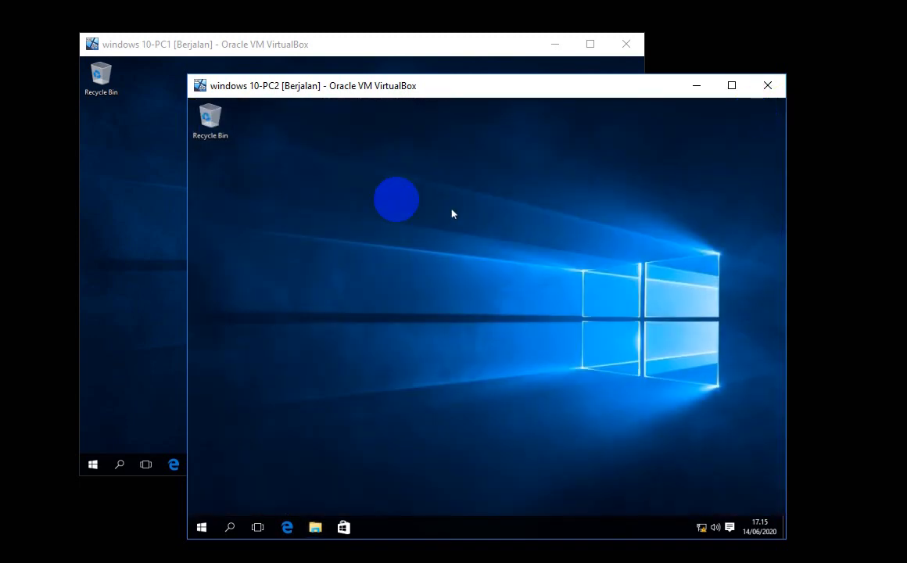